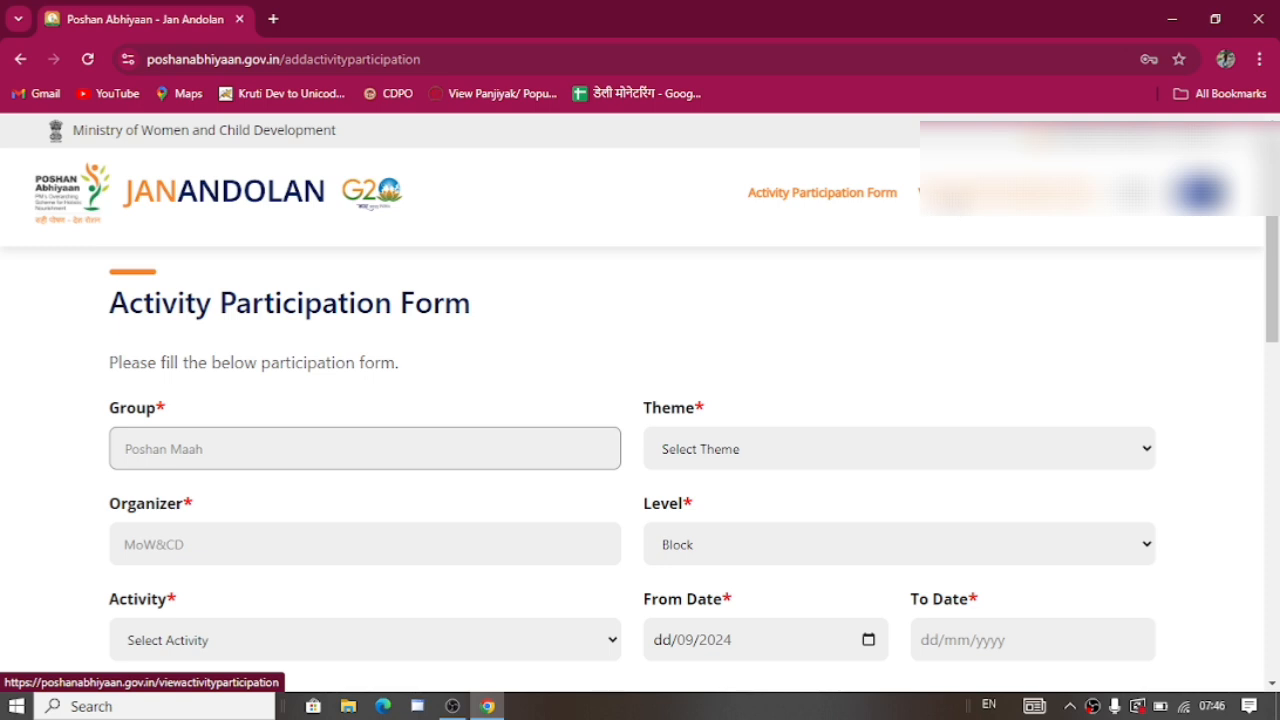
- Open the View Activity Participation Data page and set the level to AWC
left_click(943, 220)
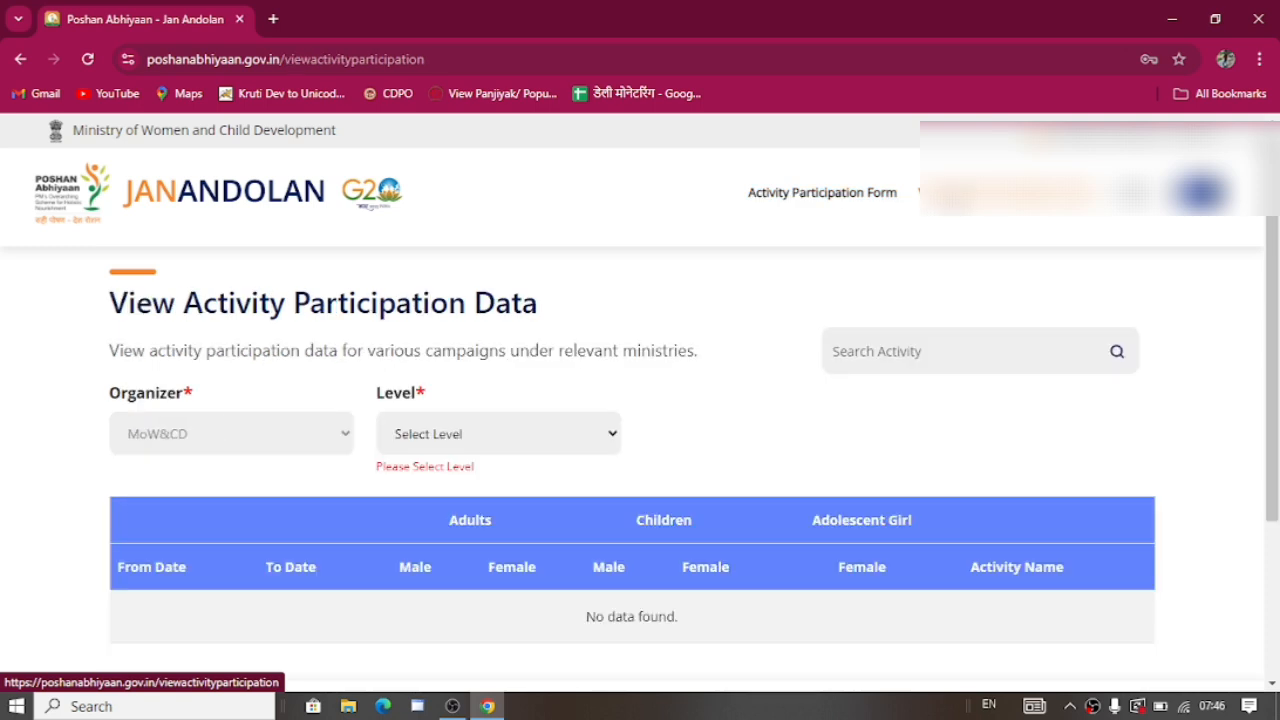
left_click(452, 446)
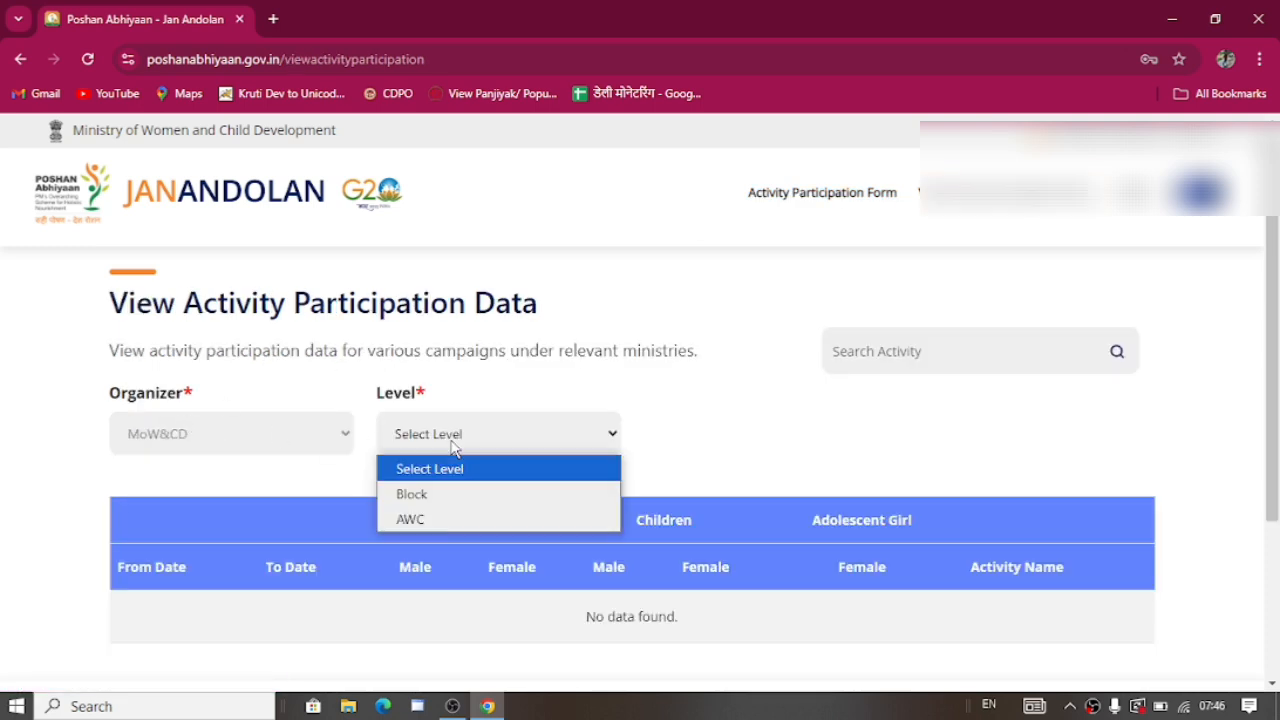
left_click(418, 524)
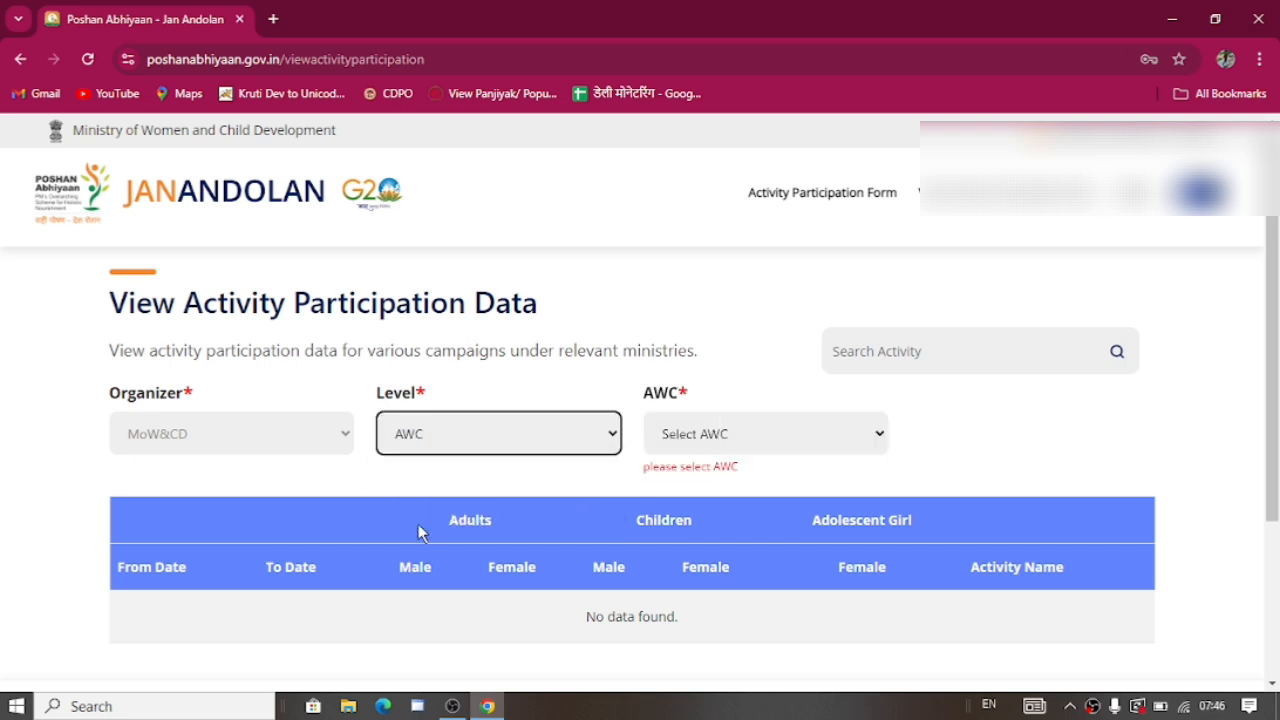
- Choose BADERA as the AWC, check its downloadable files from previous days, and close the list
left_click(784, 429)
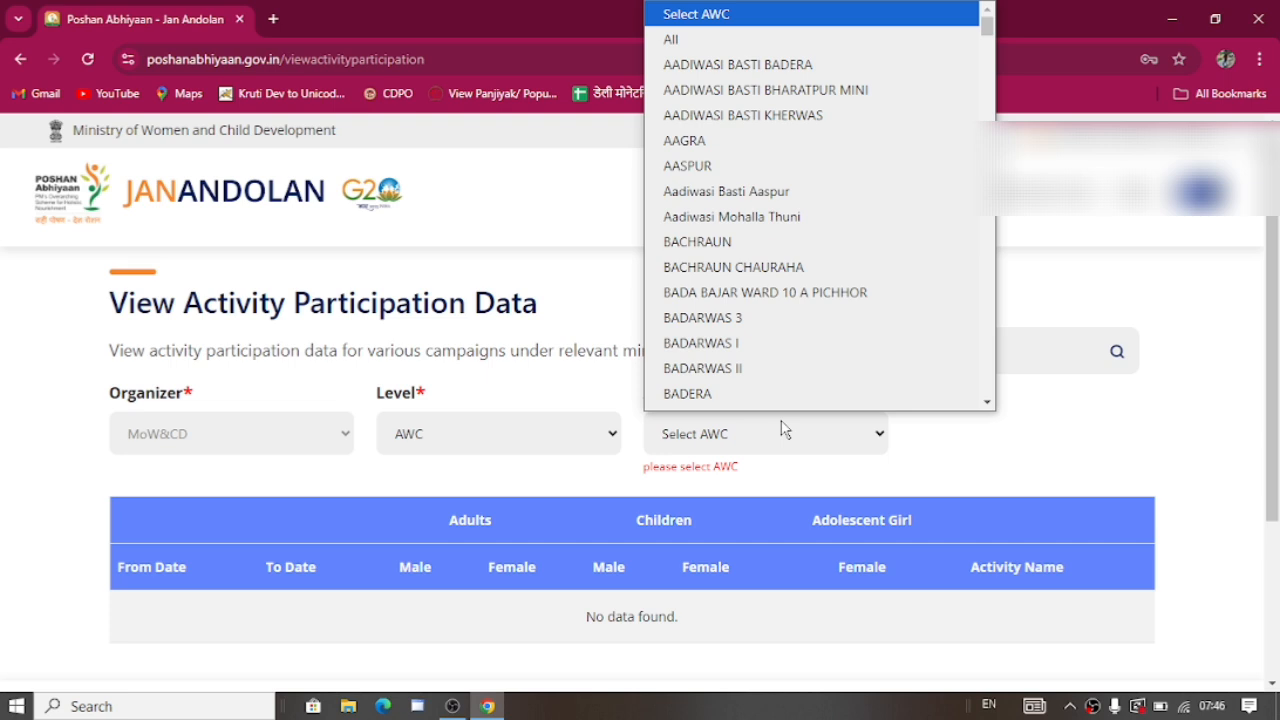
scroll(772, 366, "down", 1)
left_click(770, 365)
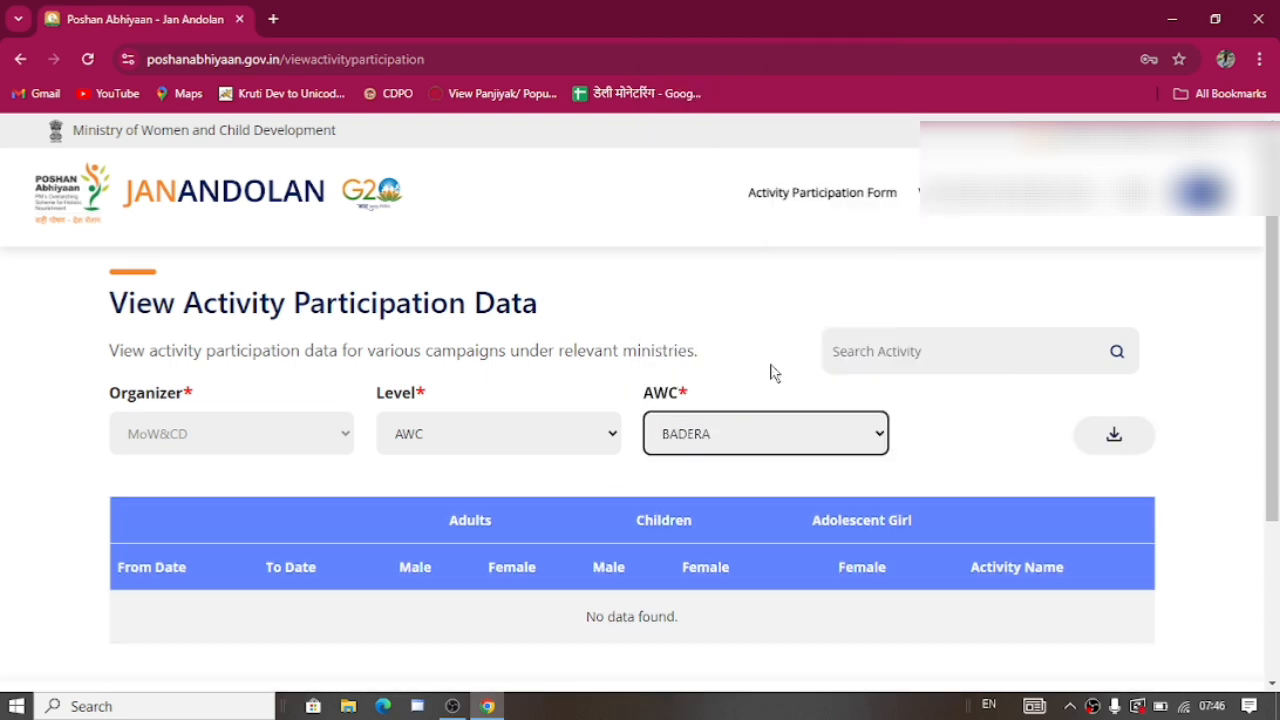
left_click(1126, 440)
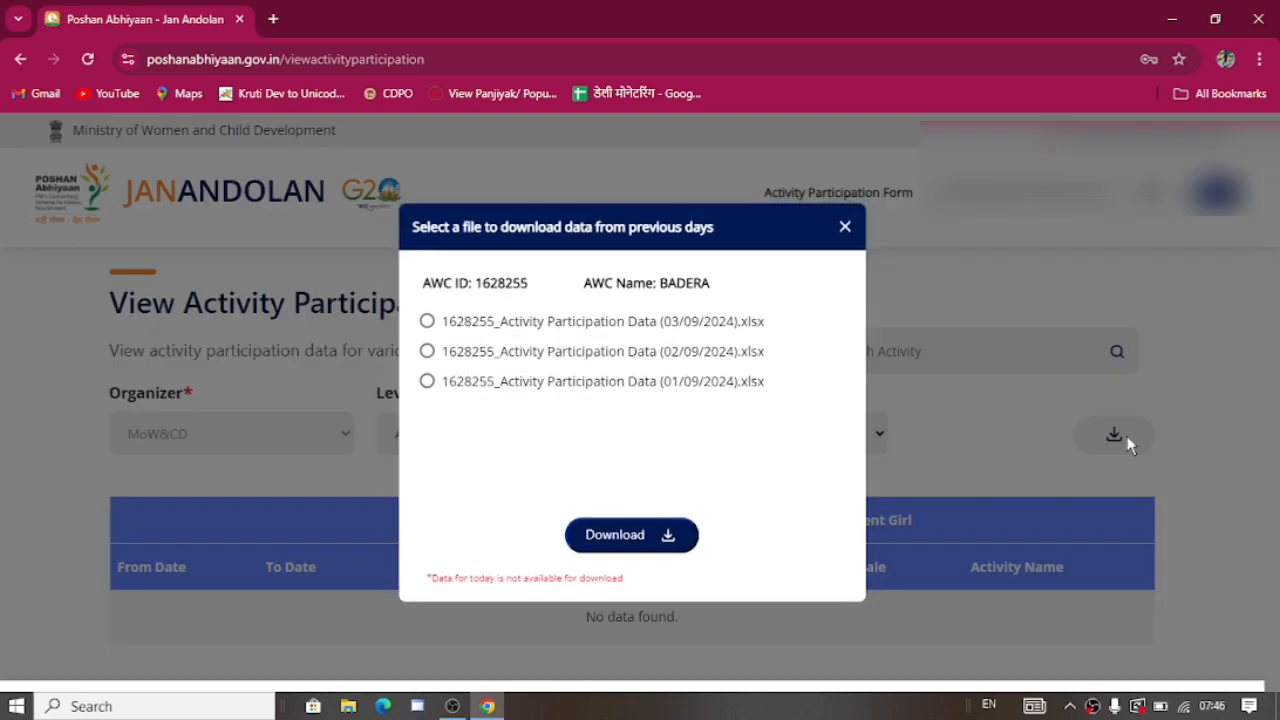
left_click(845, 229)
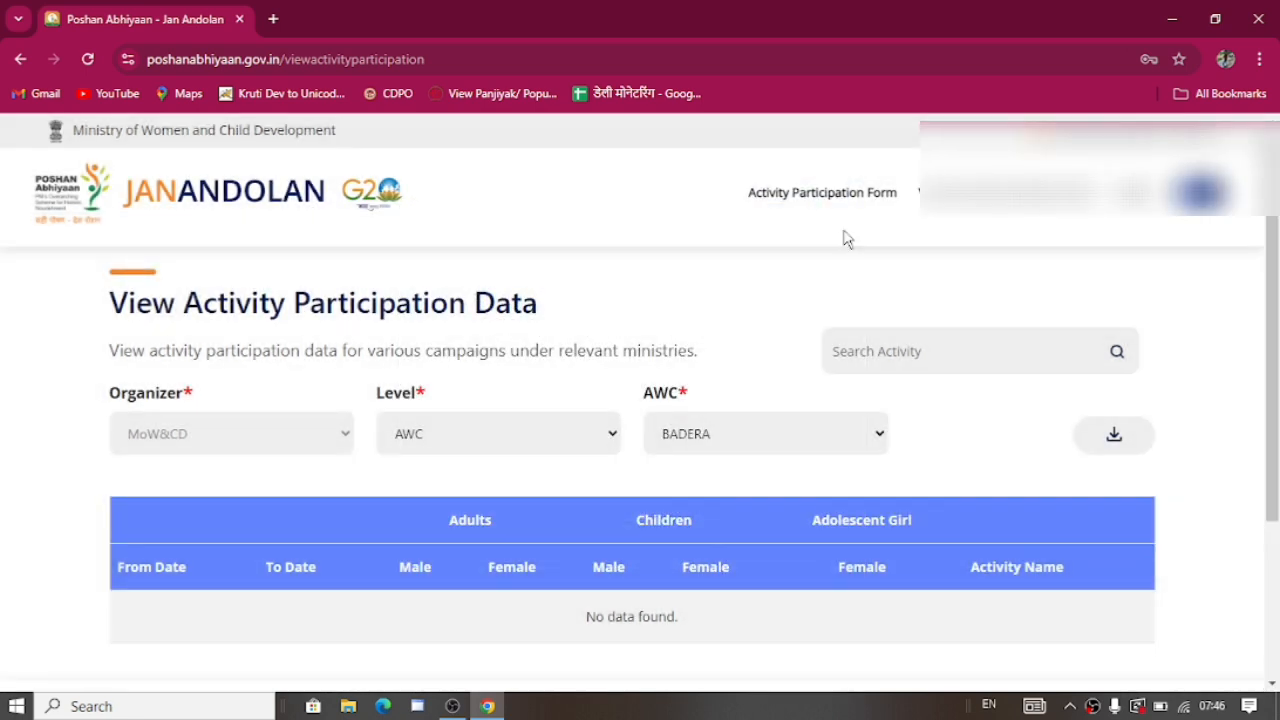
- Set the AWC filter to All and view the activity counts per AWC
left_click(772, 424)
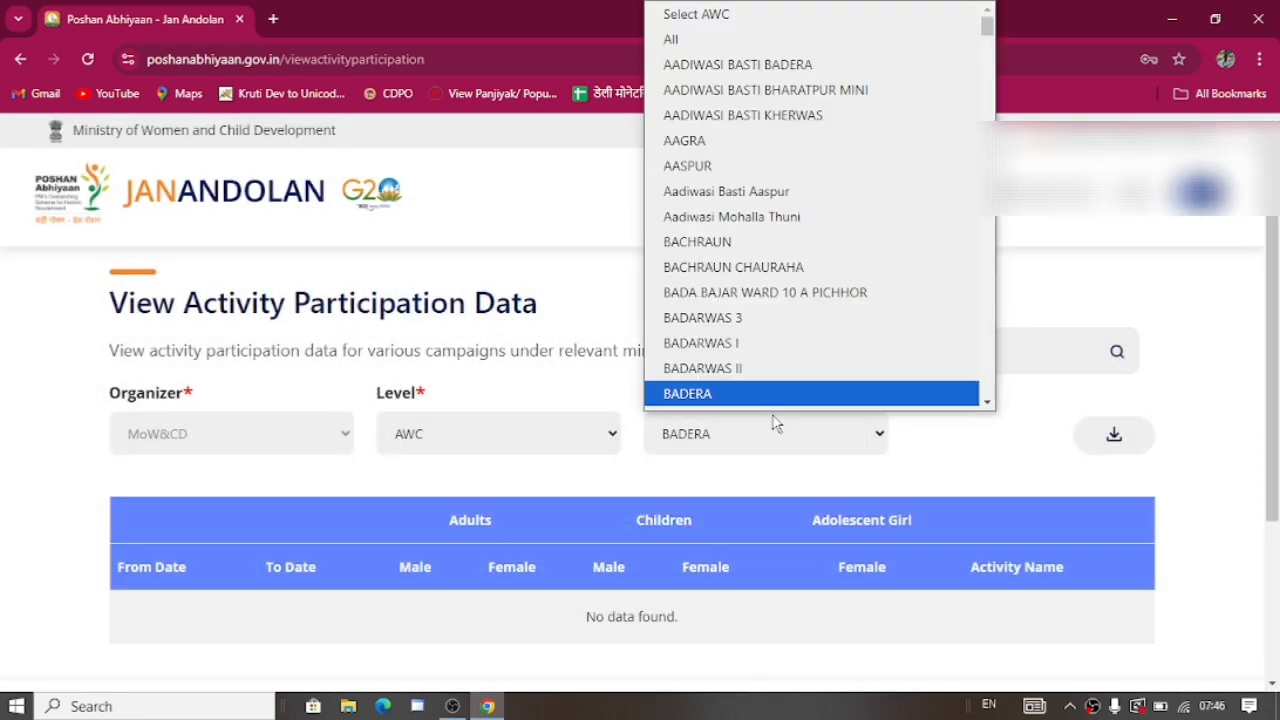
left_click(735, 32)
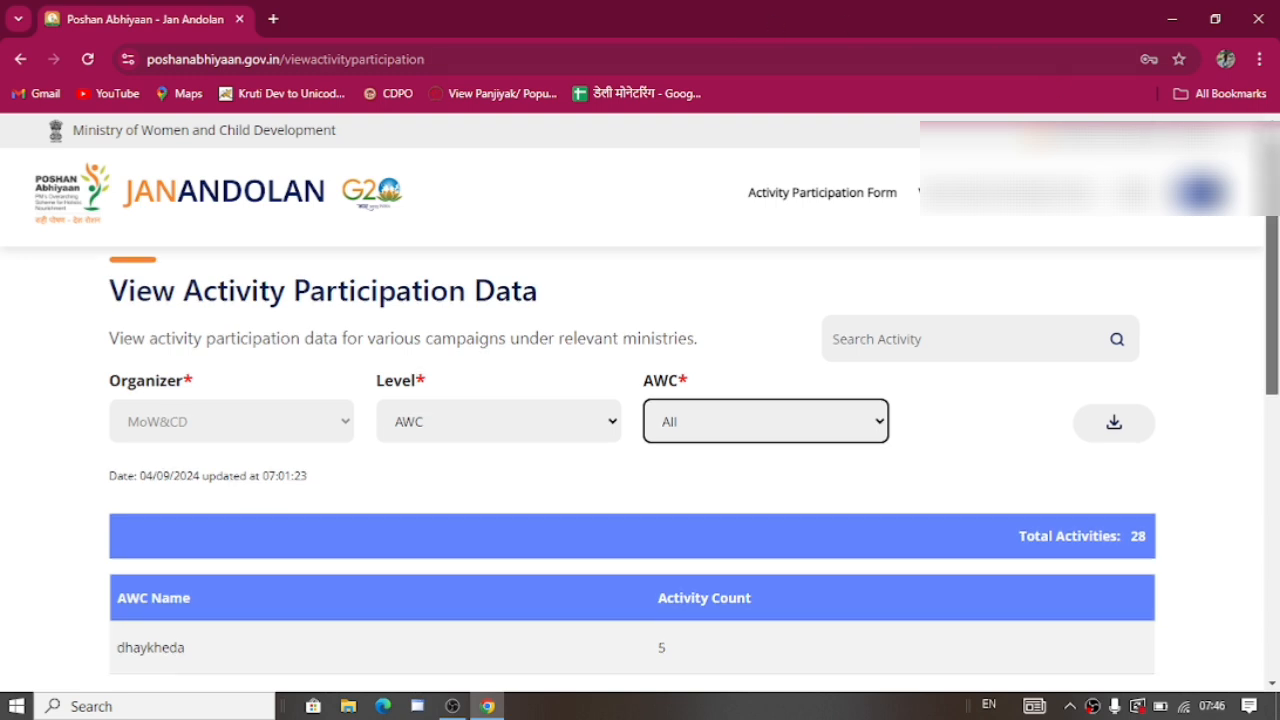
scroll(1040, 428, "down", 2)
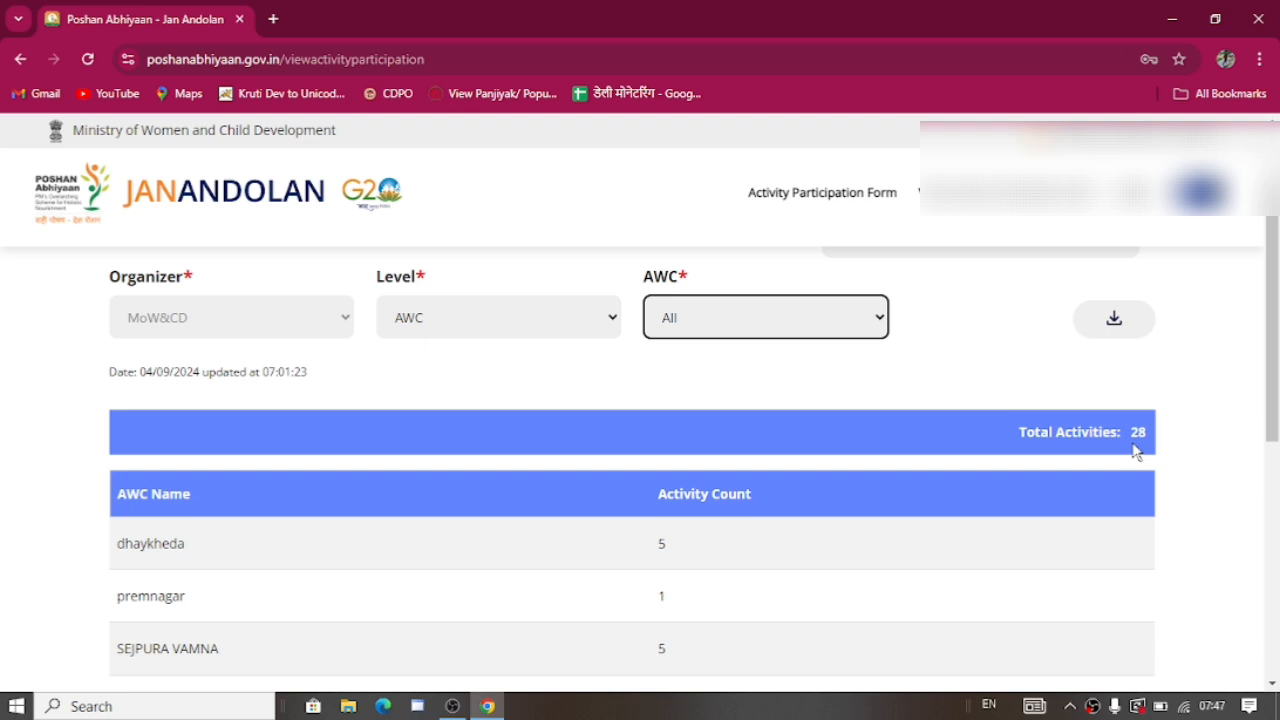
- Download the Activity Participation Data file for 01/09/2024 into the Poshan Mah folder on the Desktop
left_click(1116, 326)
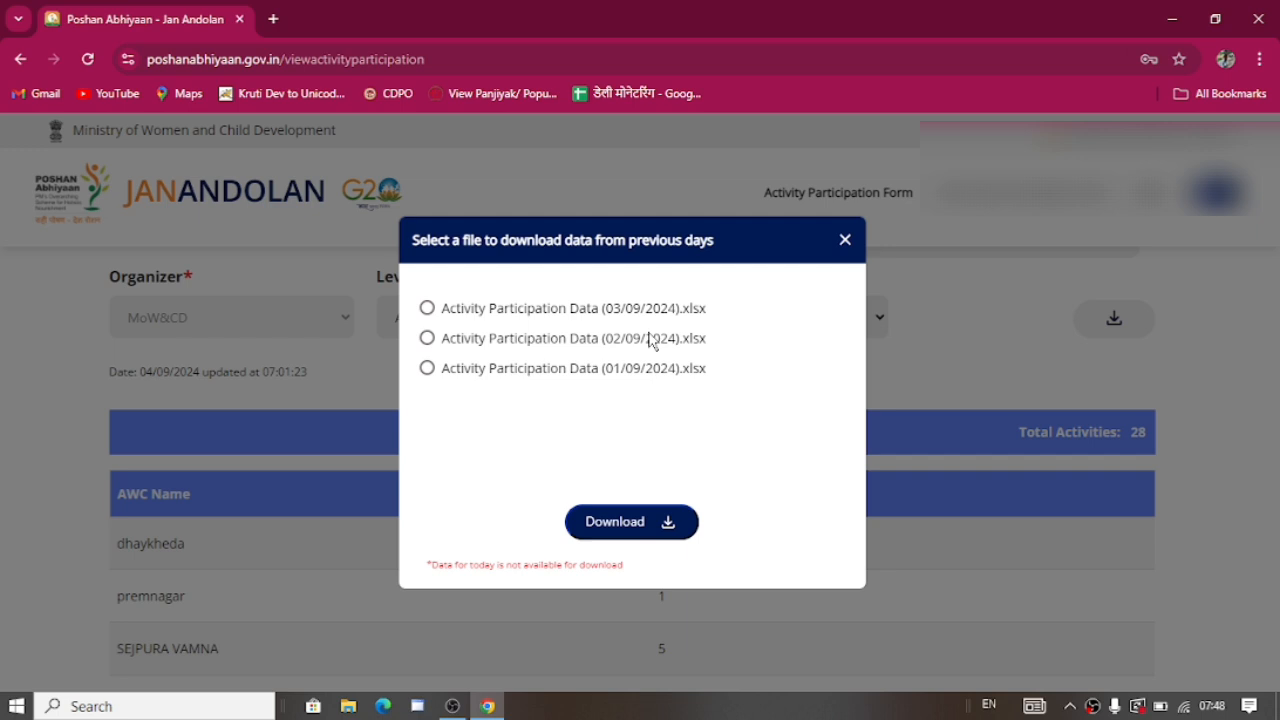
left_click(427, 369)
left_click(669, 526)
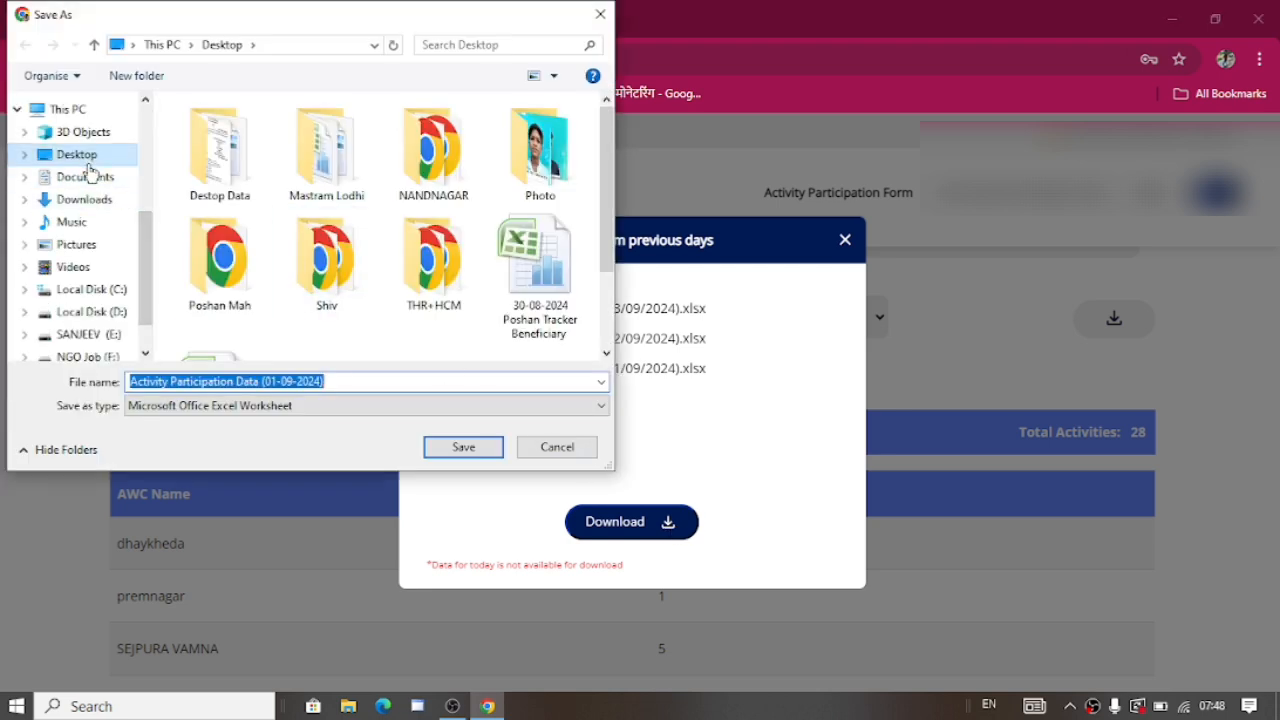
double_click(212, 262)
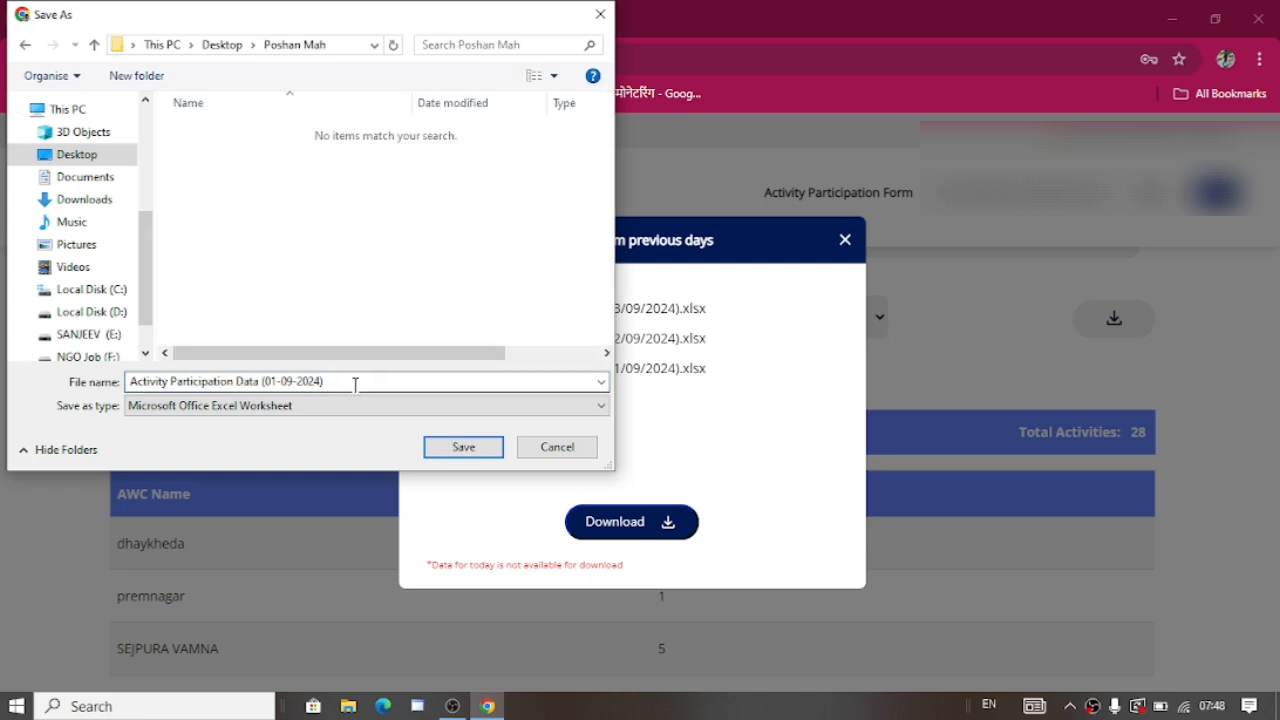
left_click(452, 452)
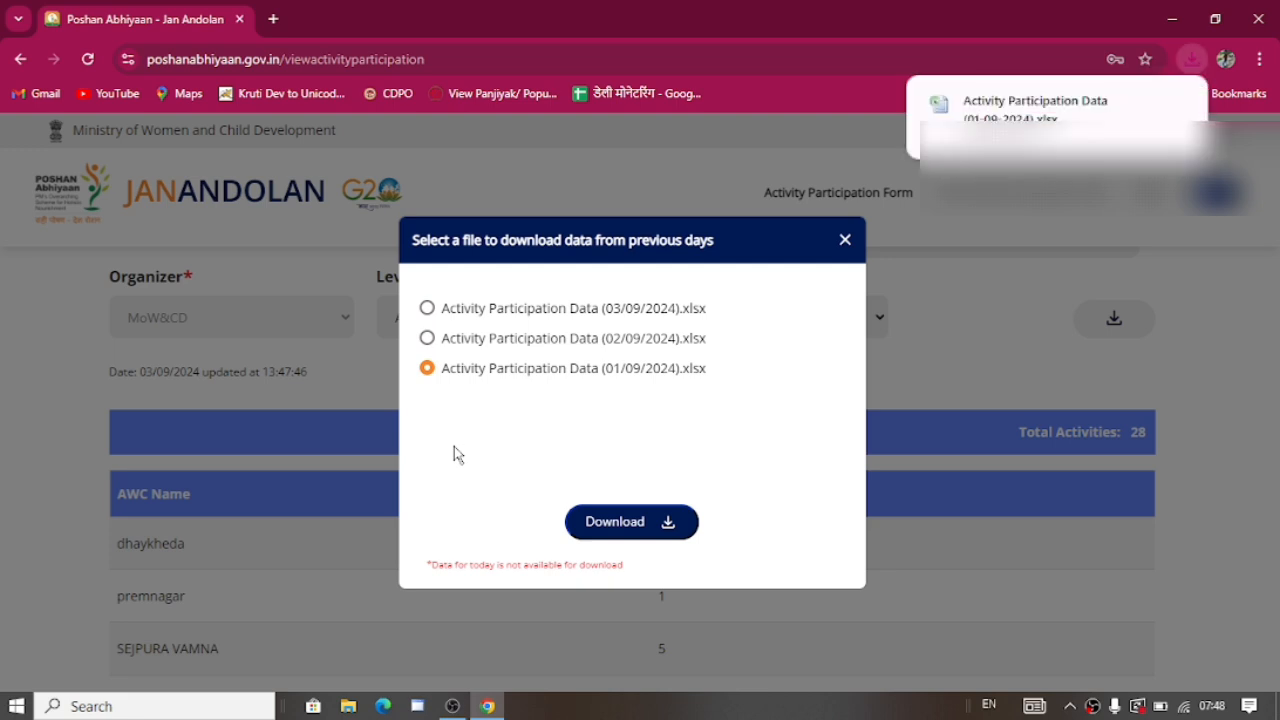
- Download the Activity Participation Data file for 02/09/2024 into the Poshan Mah folder
left_click(429, 339)
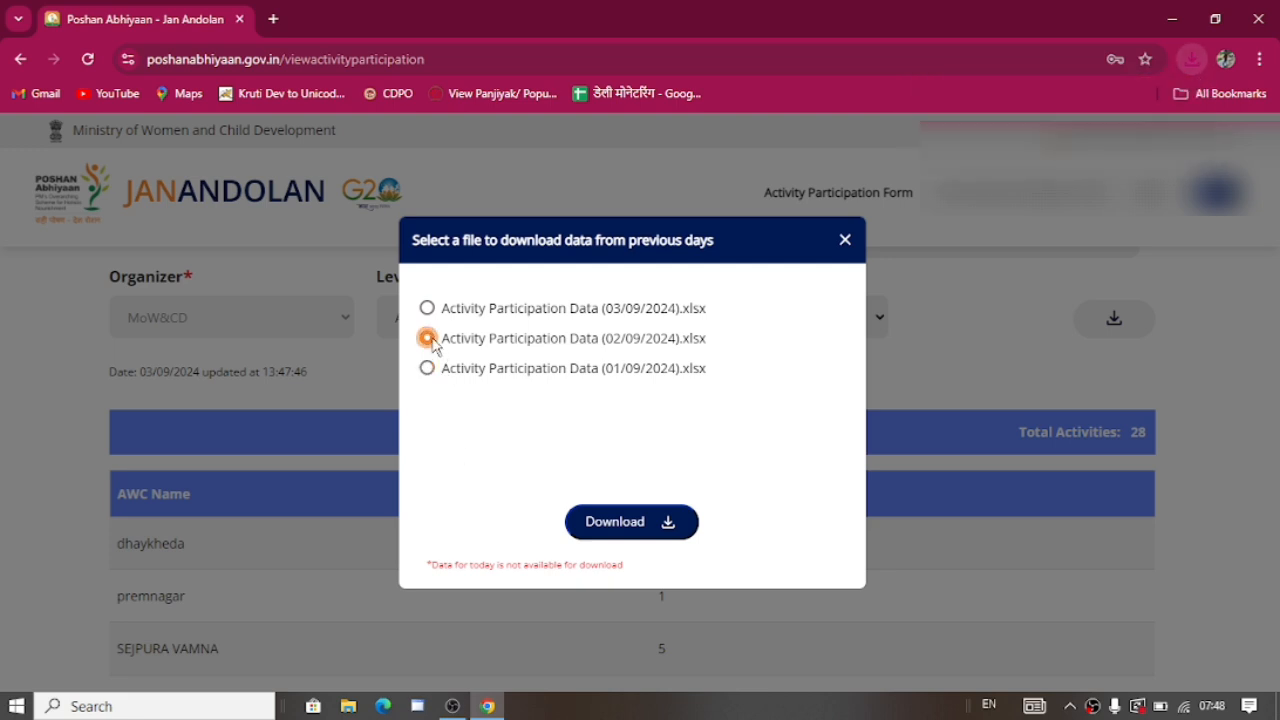
left_click(669, 526)
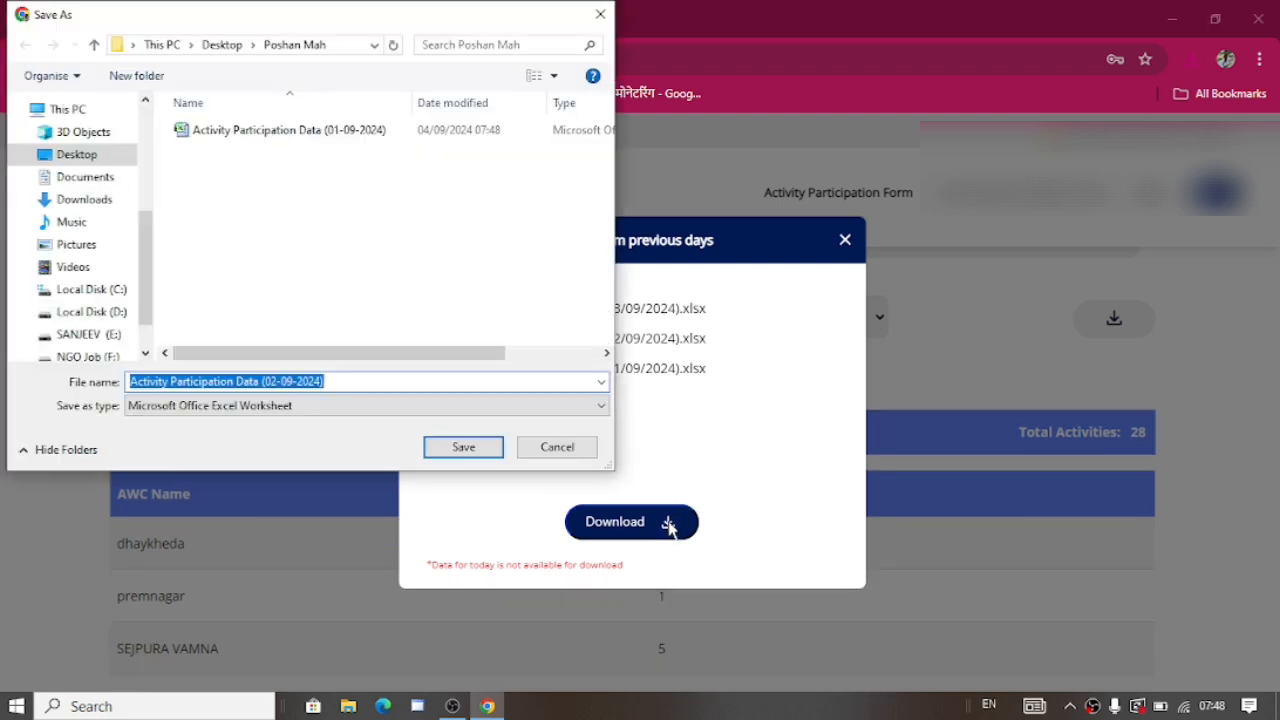
left_click(481, 452)
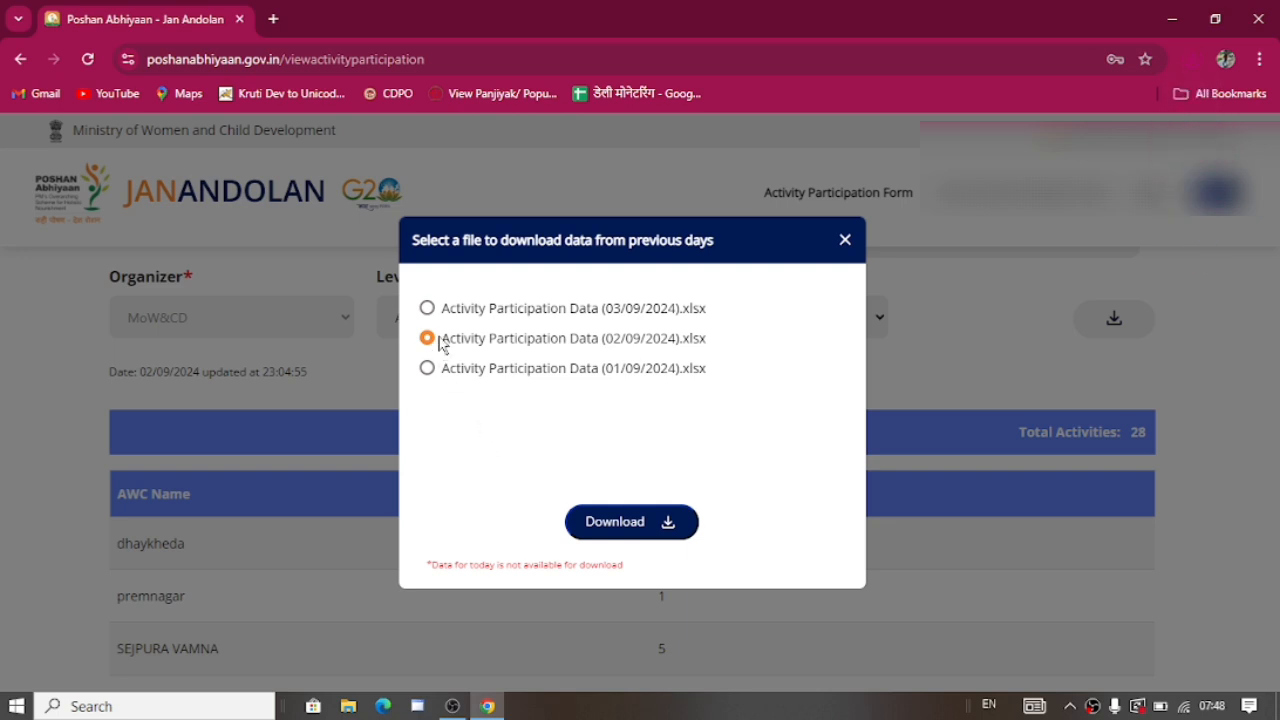
- Download the Activity Participation Data file for 03/09/2024 into the Poshan Mah folder and close the file selection dialog
left_click(429, 311)
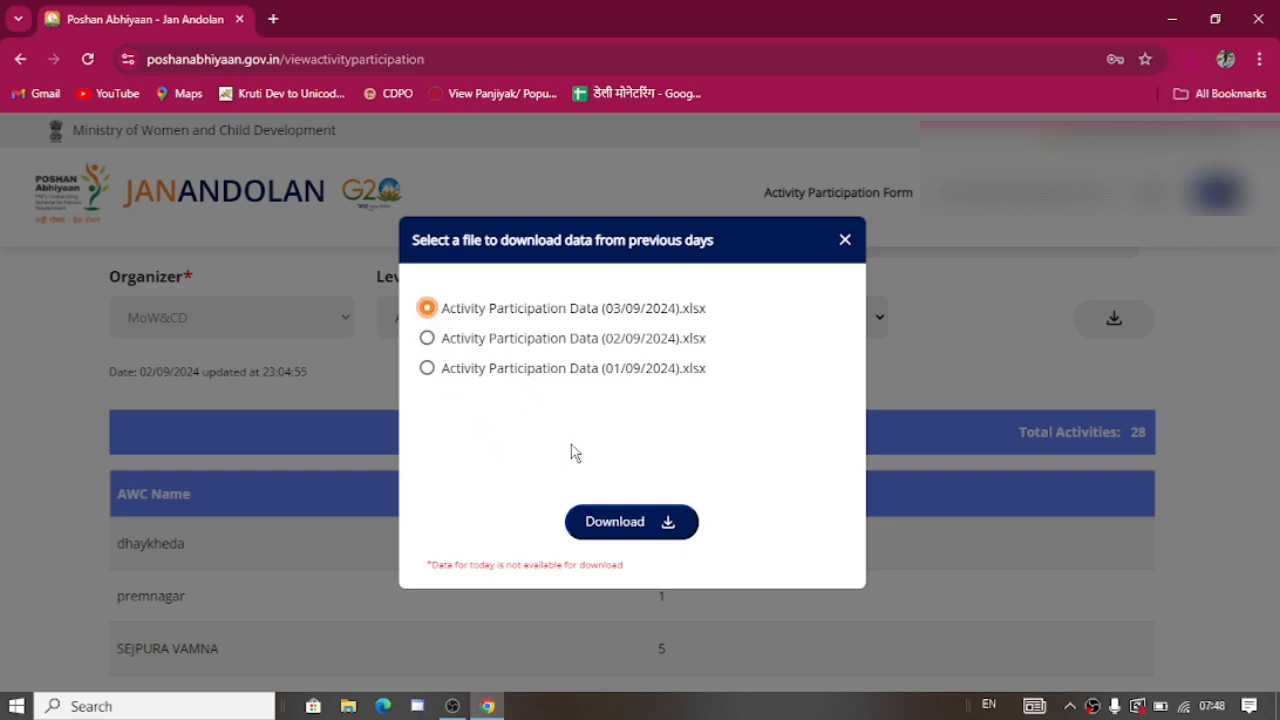
left_click(674, 526)
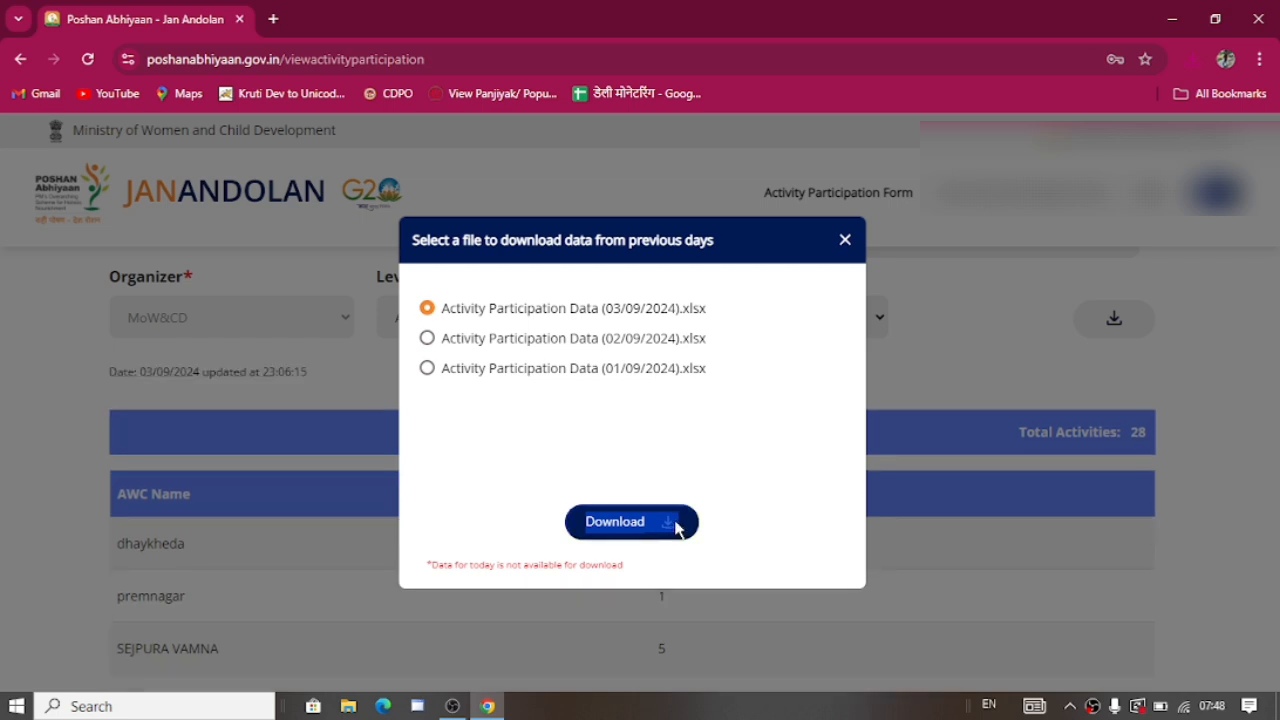
double_click(676, 528)
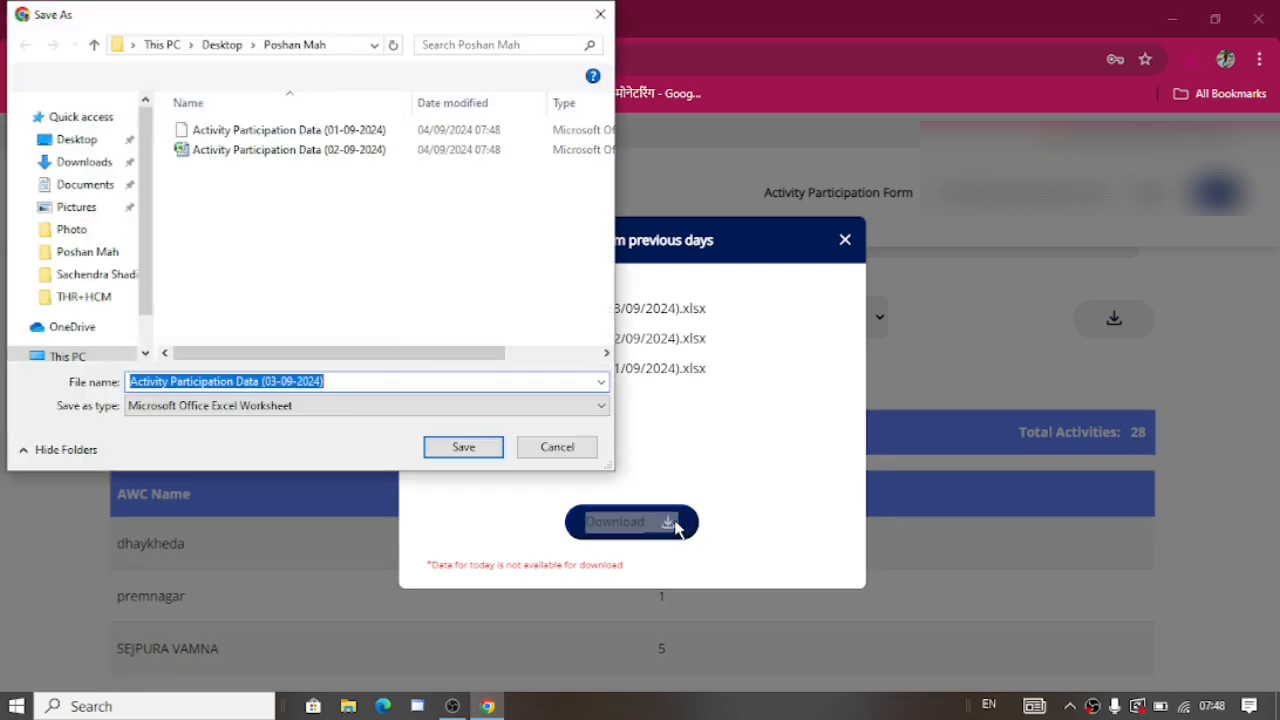
left_click(462, 456)
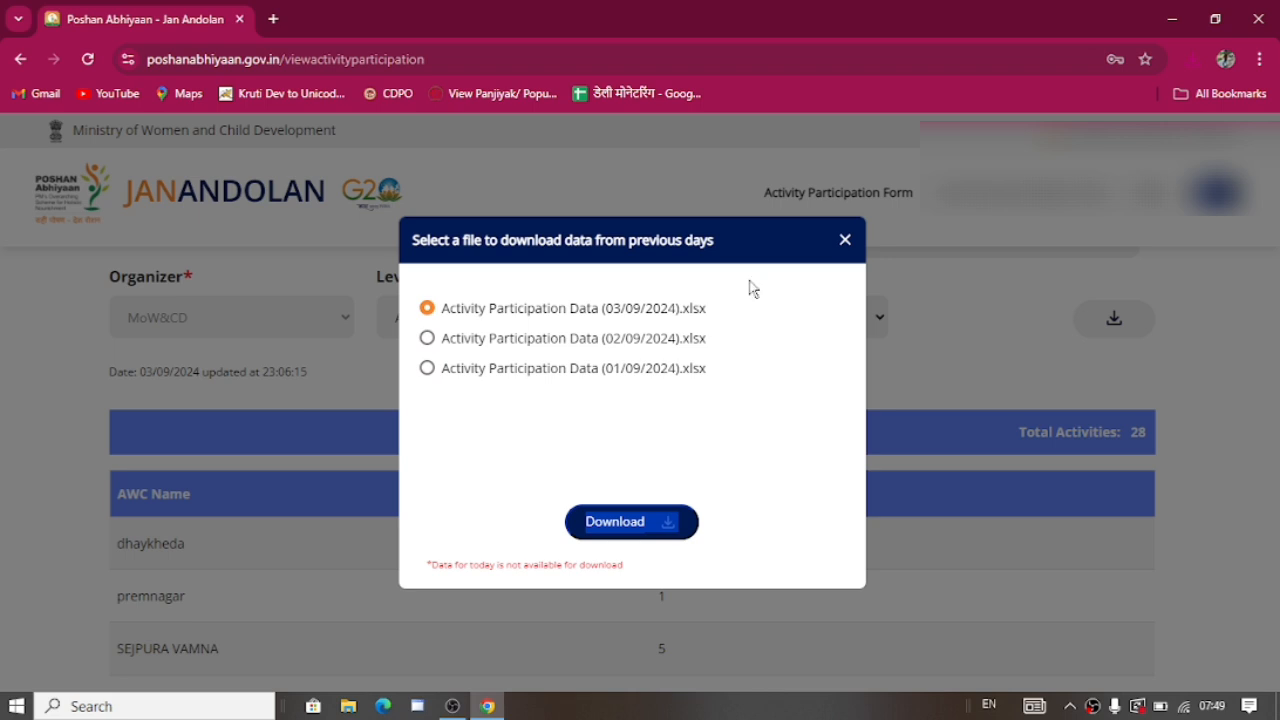
left_click(845, 241)
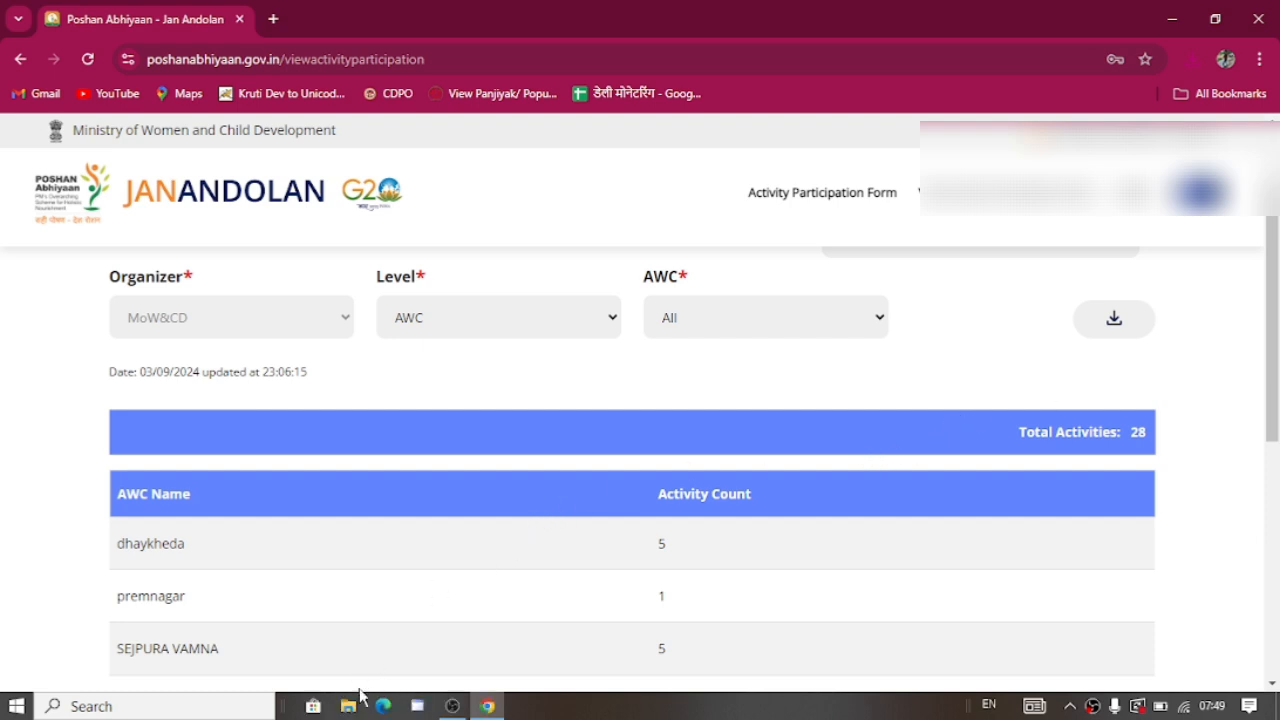
- Open the downloaded 01-09-2024 workbook in Excel and fit all column widths to their contents
left_click(1191, 60)
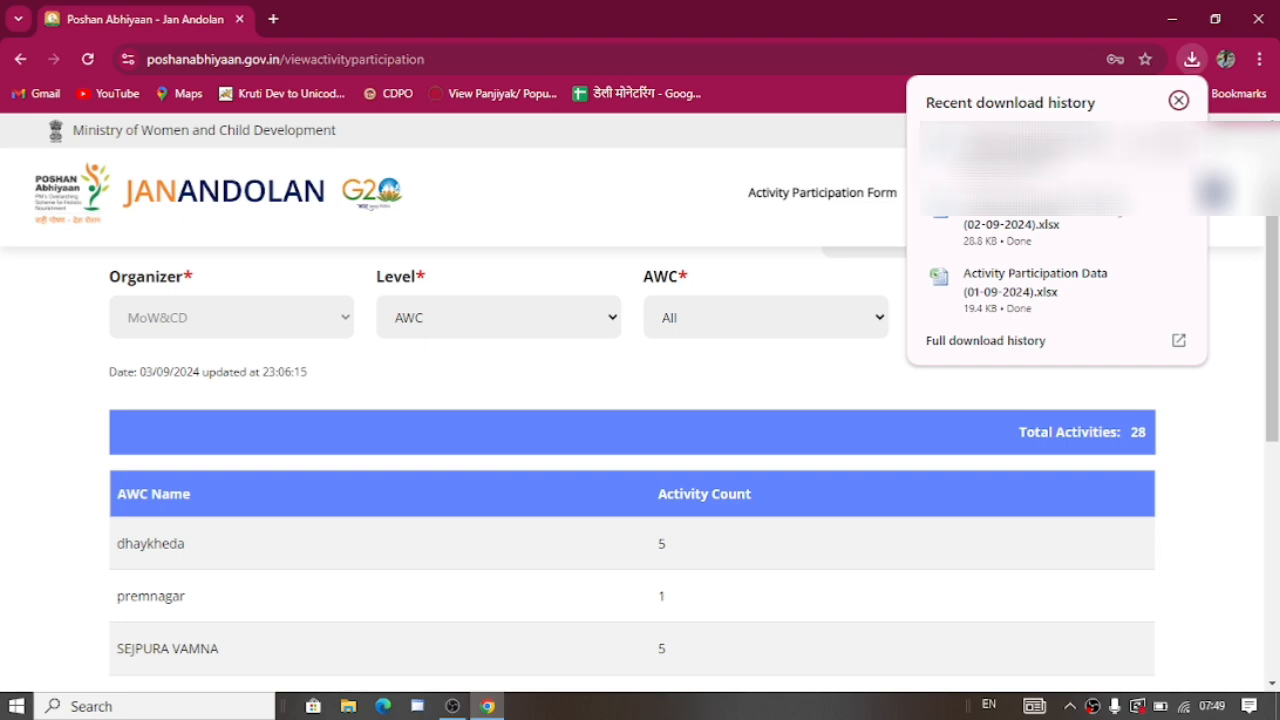
left_click(1065, 290)
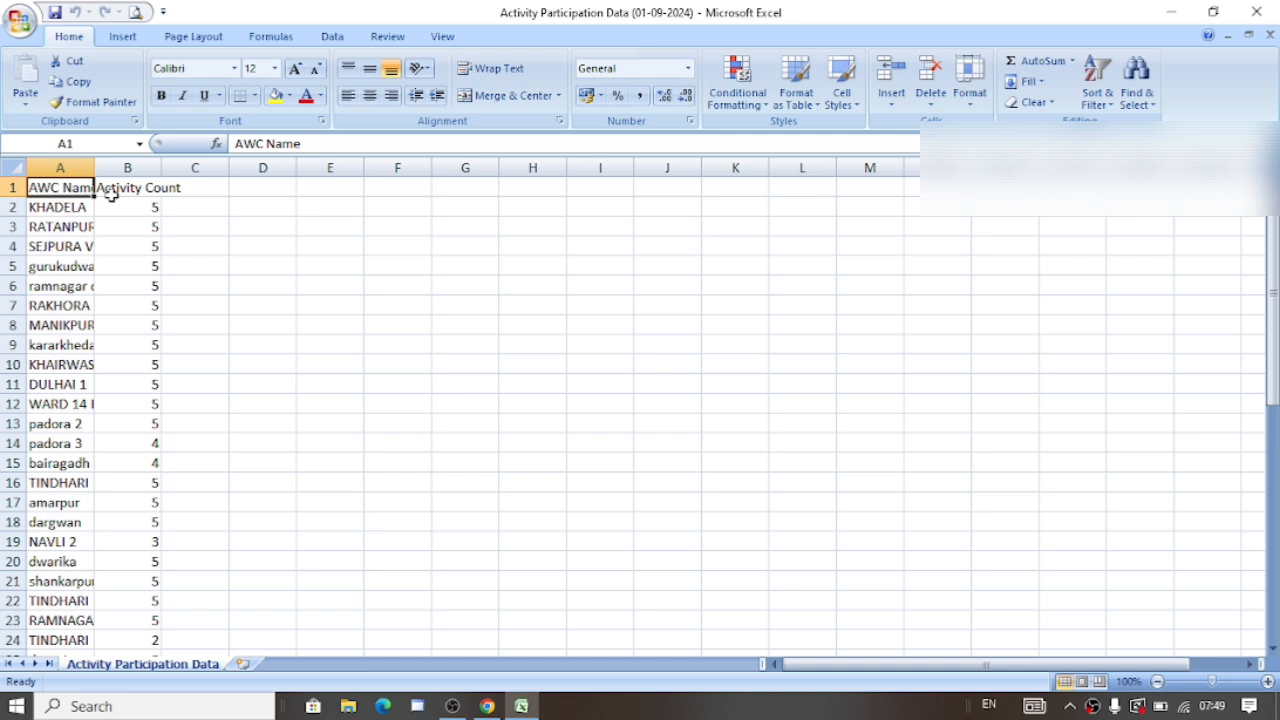
left_click(12, 167)
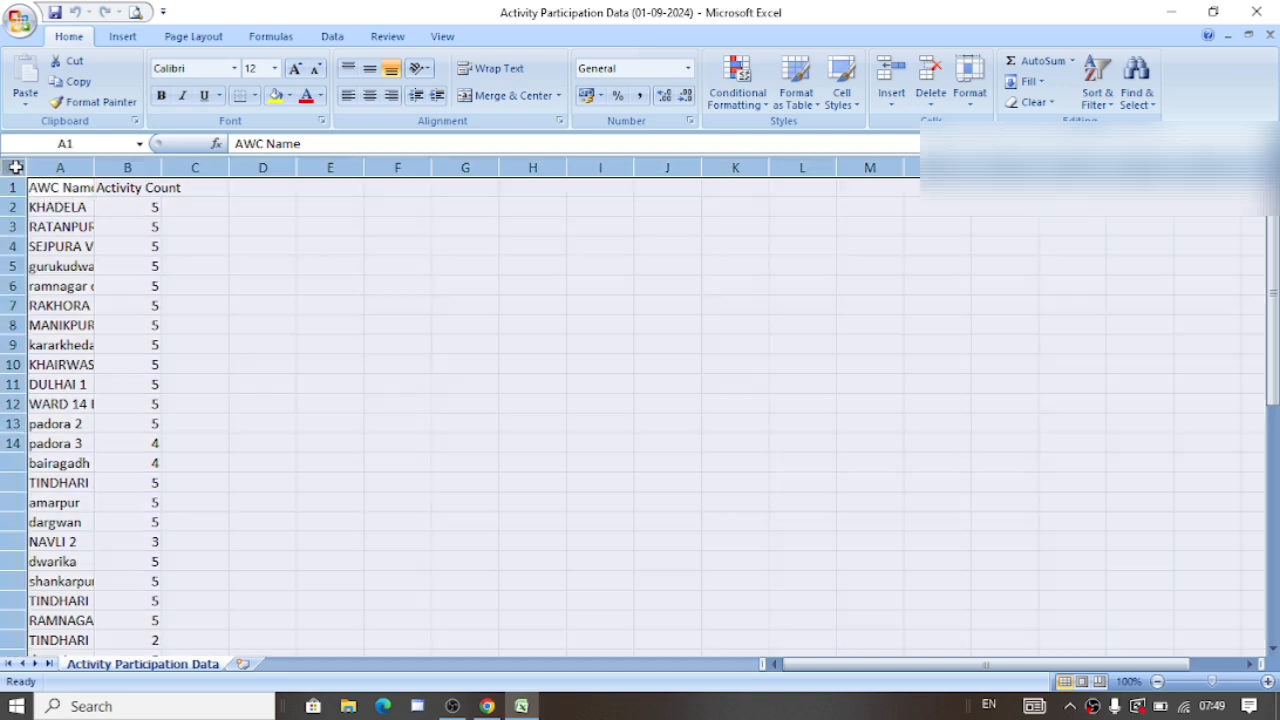
double_click(93, 167)
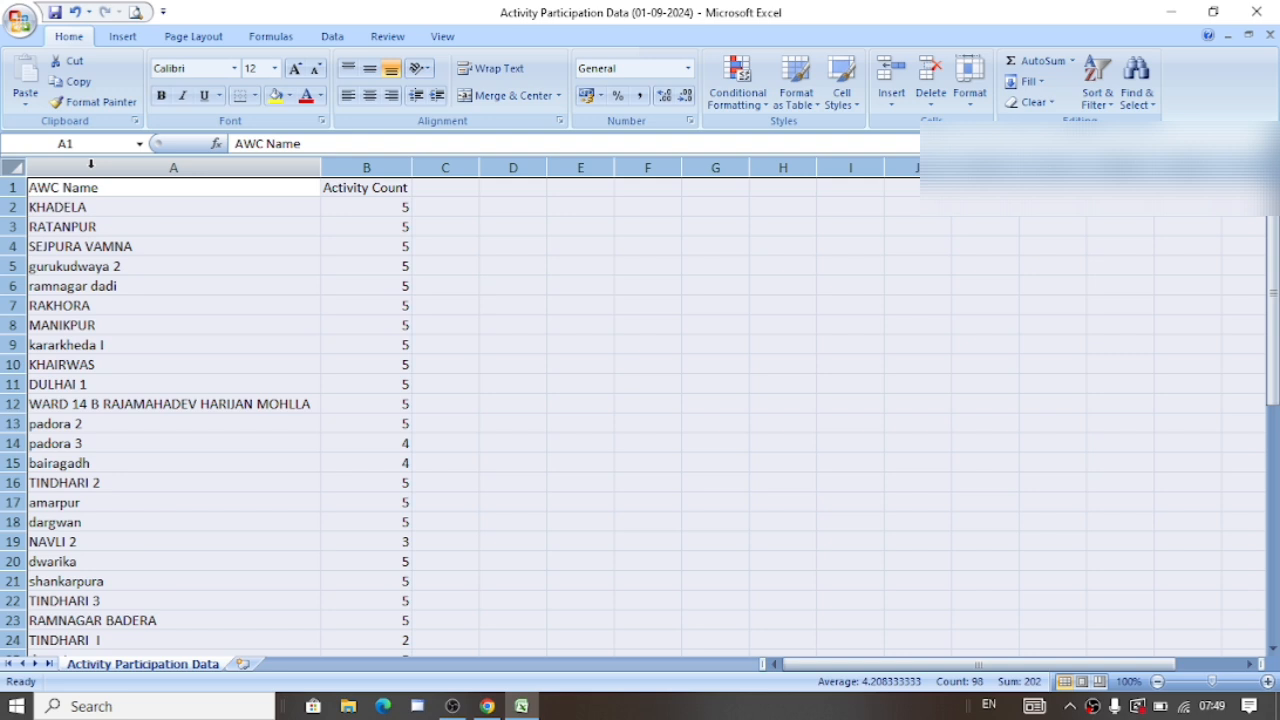
left_click(1081, 371)
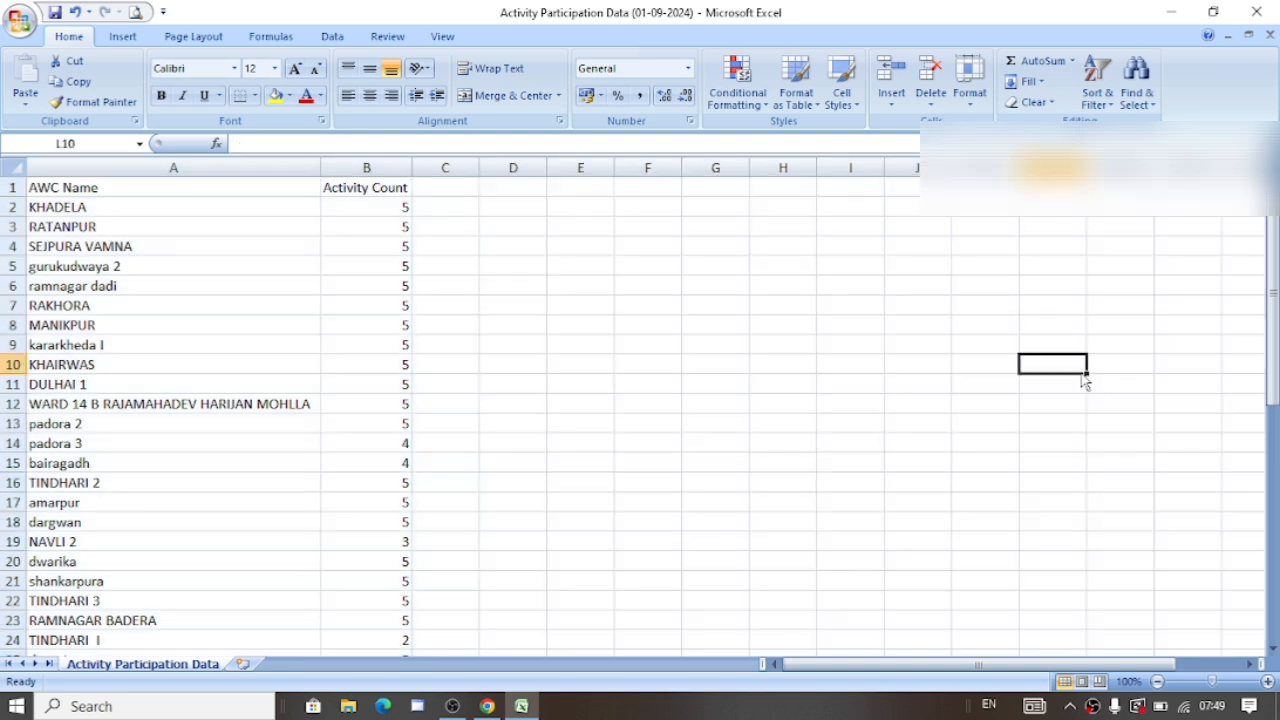
left_click(130, 158)
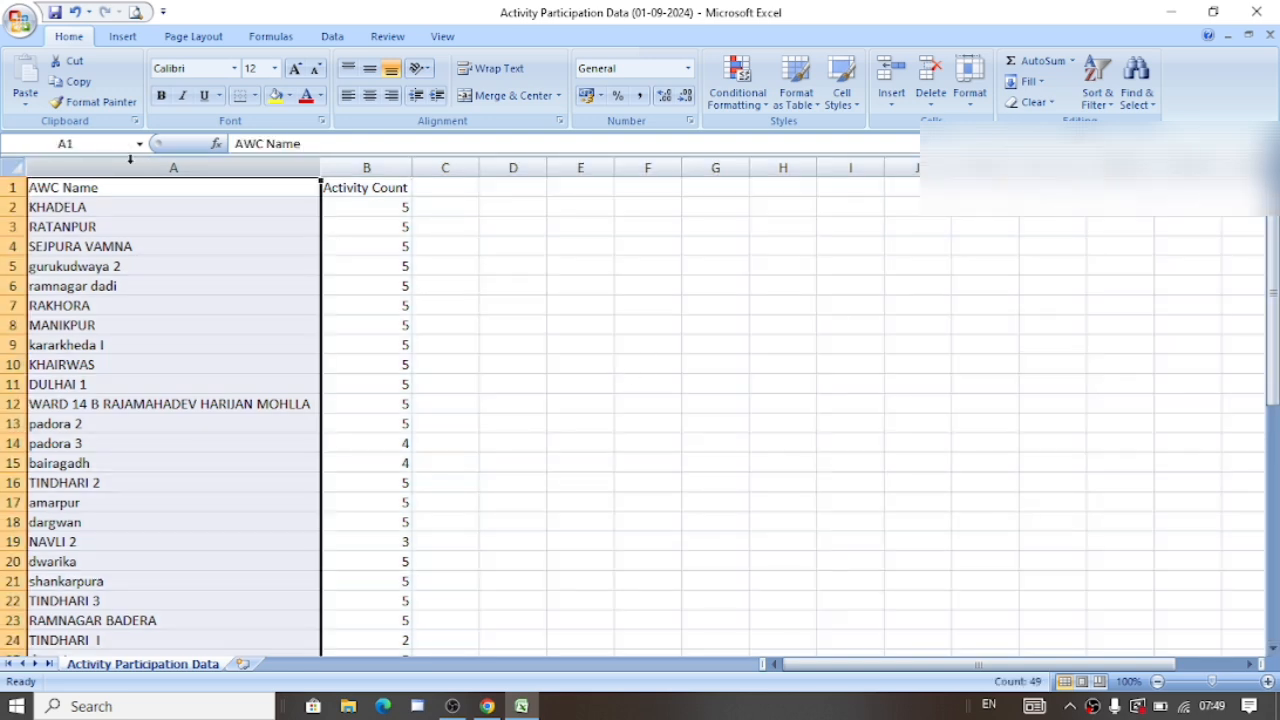
left_click(865, 412)
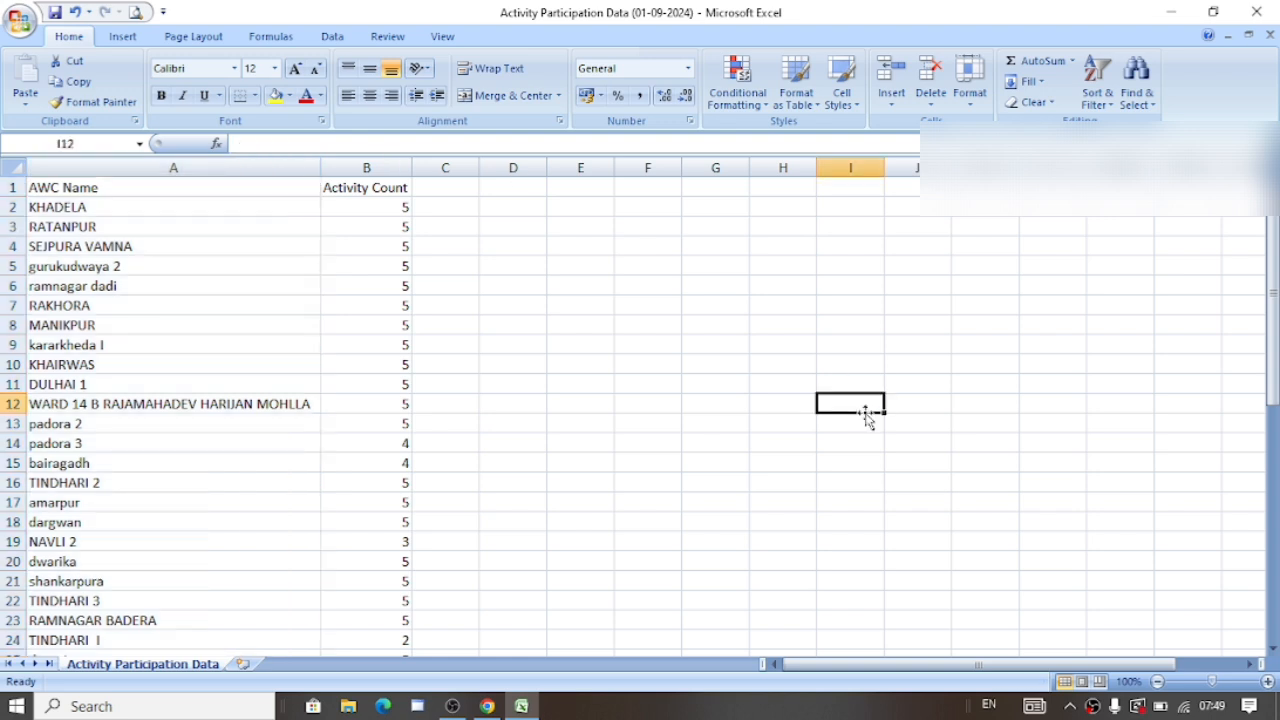
- Return to Chrome, open the downloaded 02-09-2024 workbook in Excel, and fit the AWC Name column to its contents
left_click(488, 706)
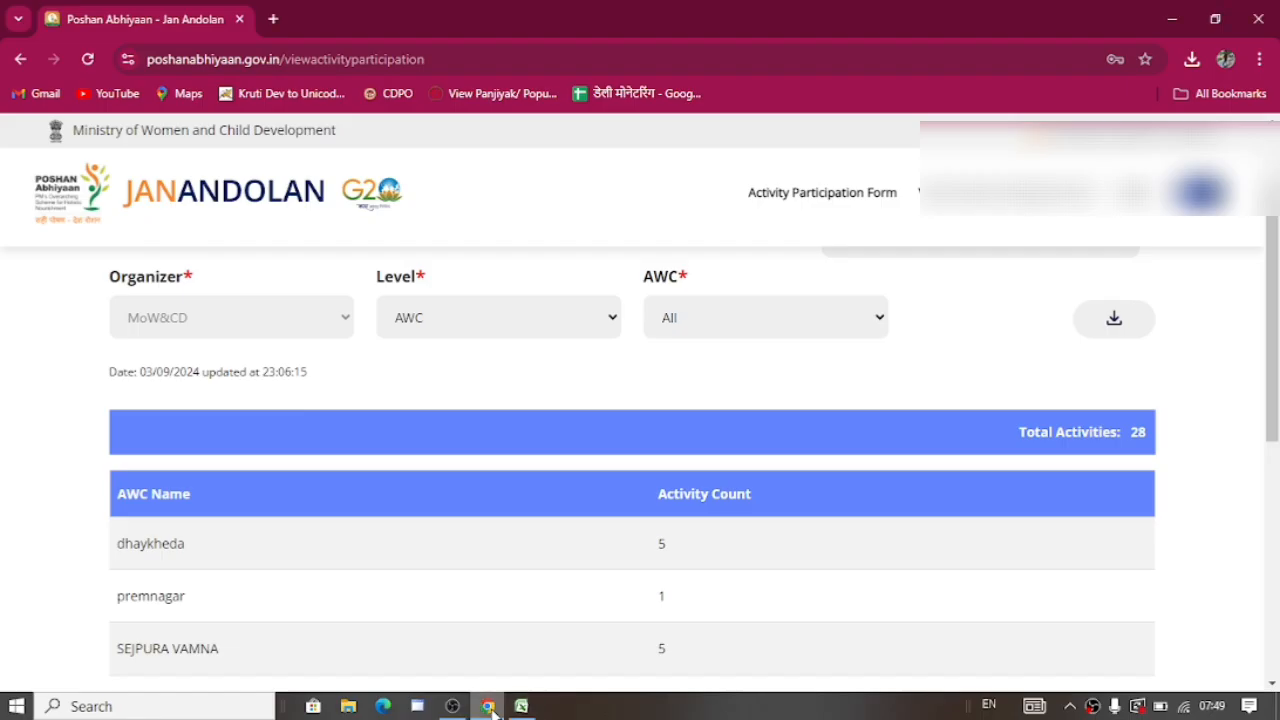
left_click(1191, 60)
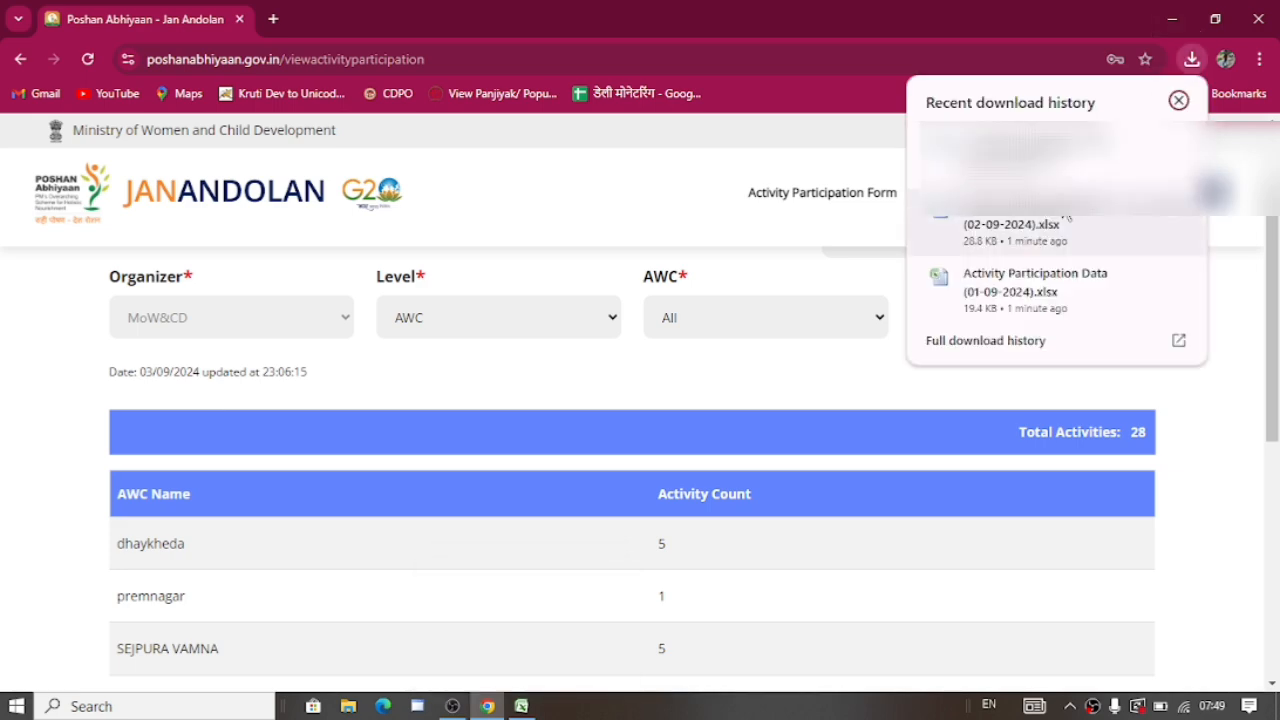
left_click(1066, 215)
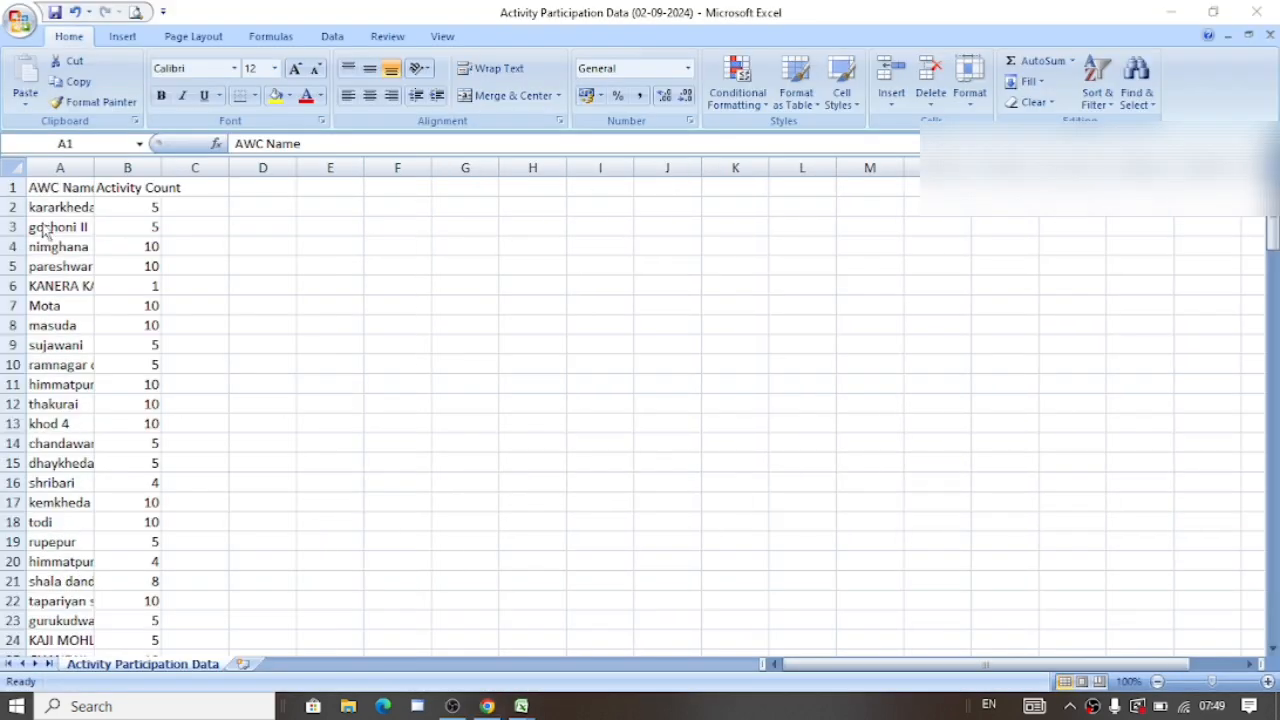
double_click(95, 168)
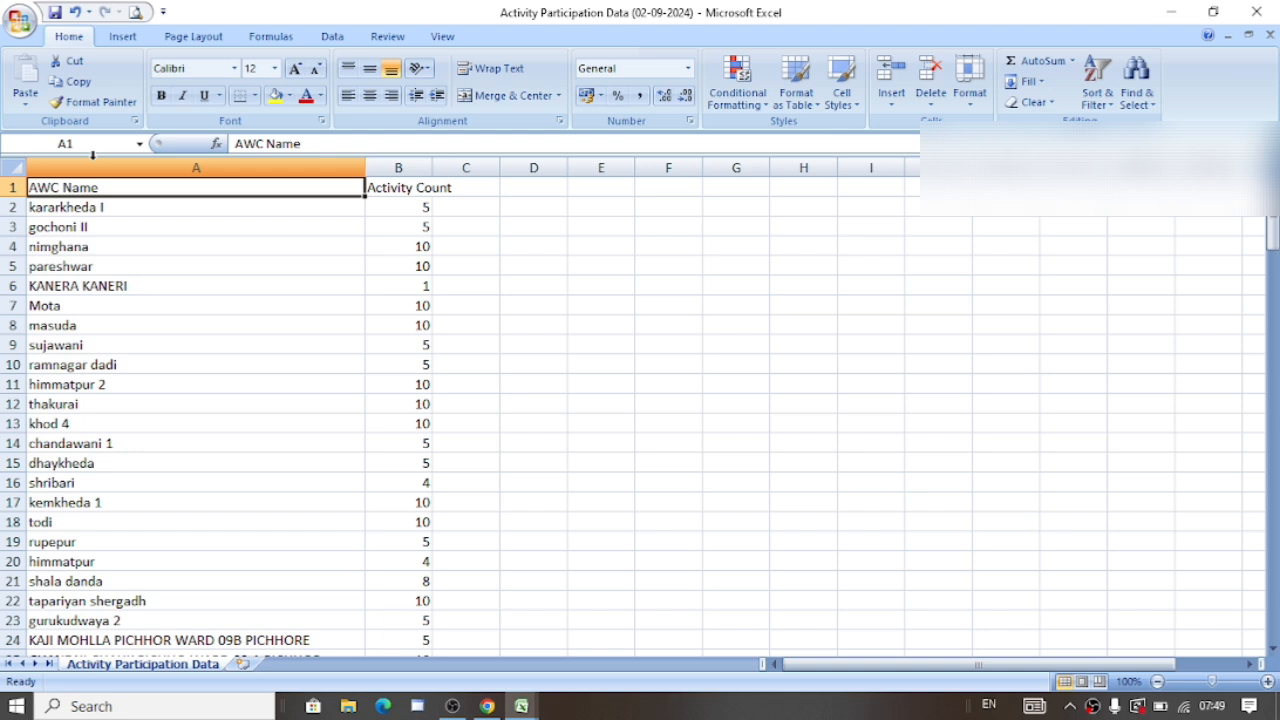
- Copy all AWC names and activity counts without the header row, A2:B158, in the 02-09-2024 workbook
left_click(50, 207)
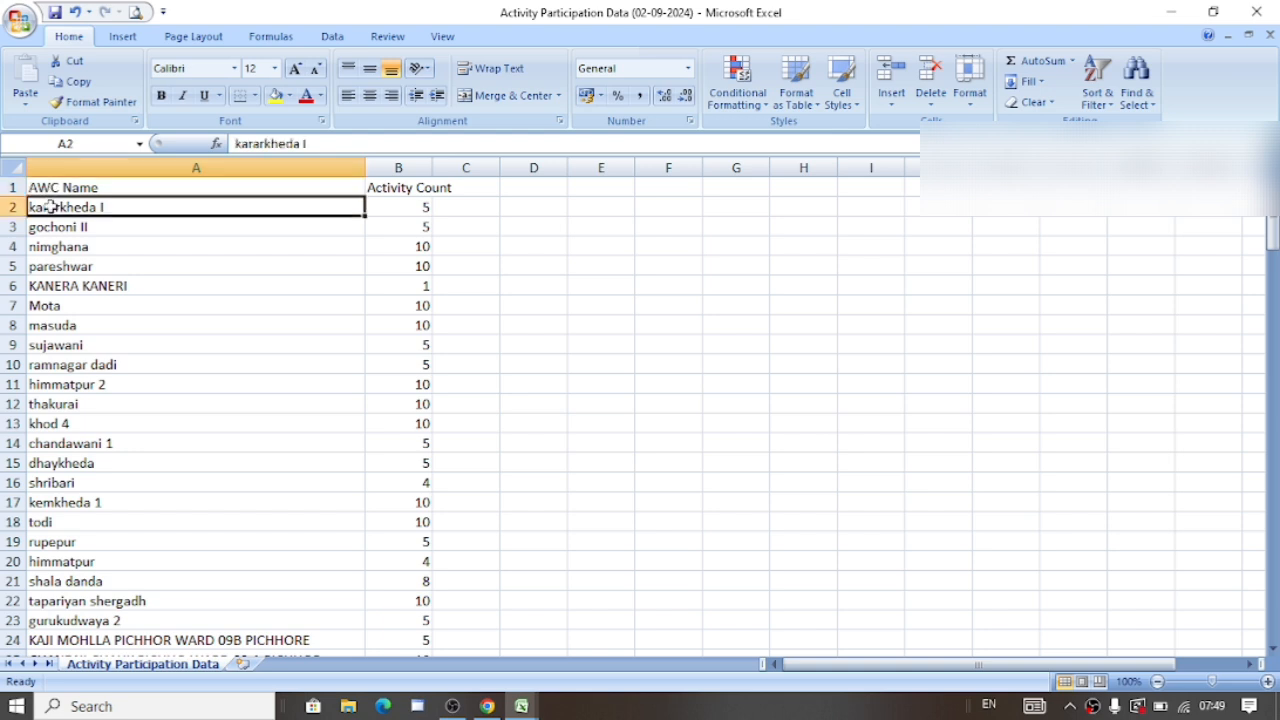
key("ctrl+shift+Down")
key("ctrl+shift+Right")
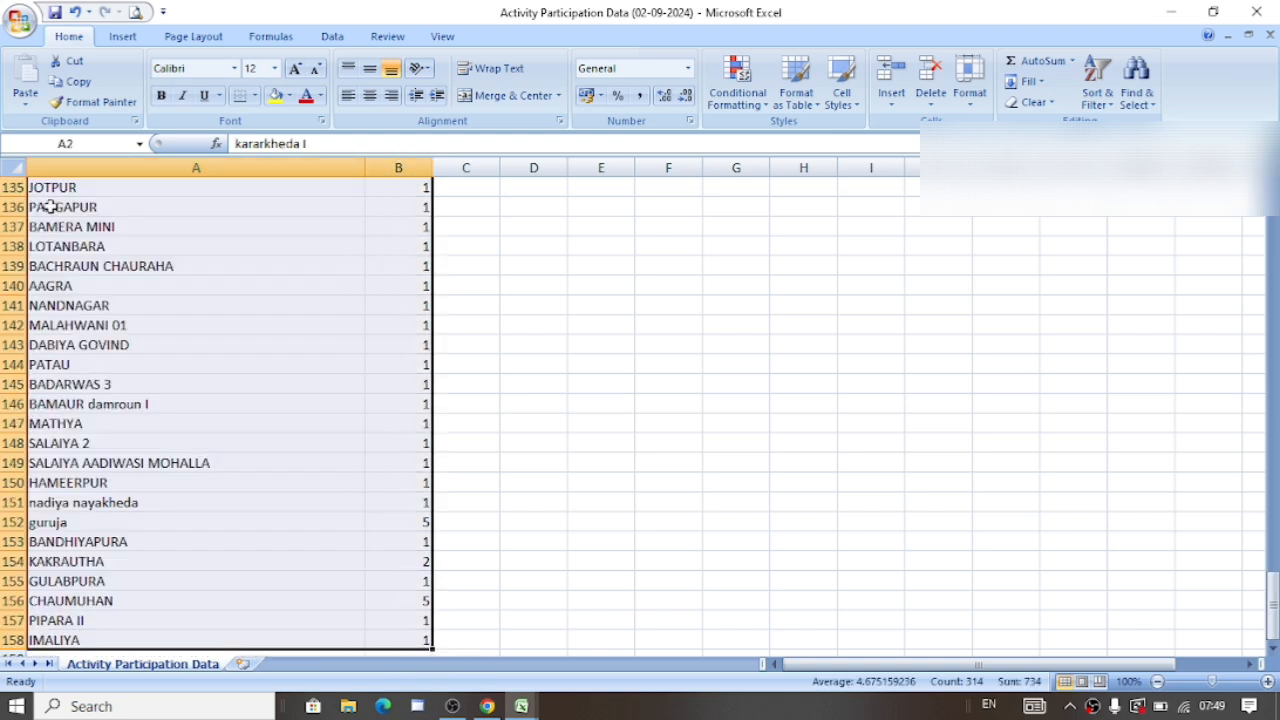
key("ctrl+c")
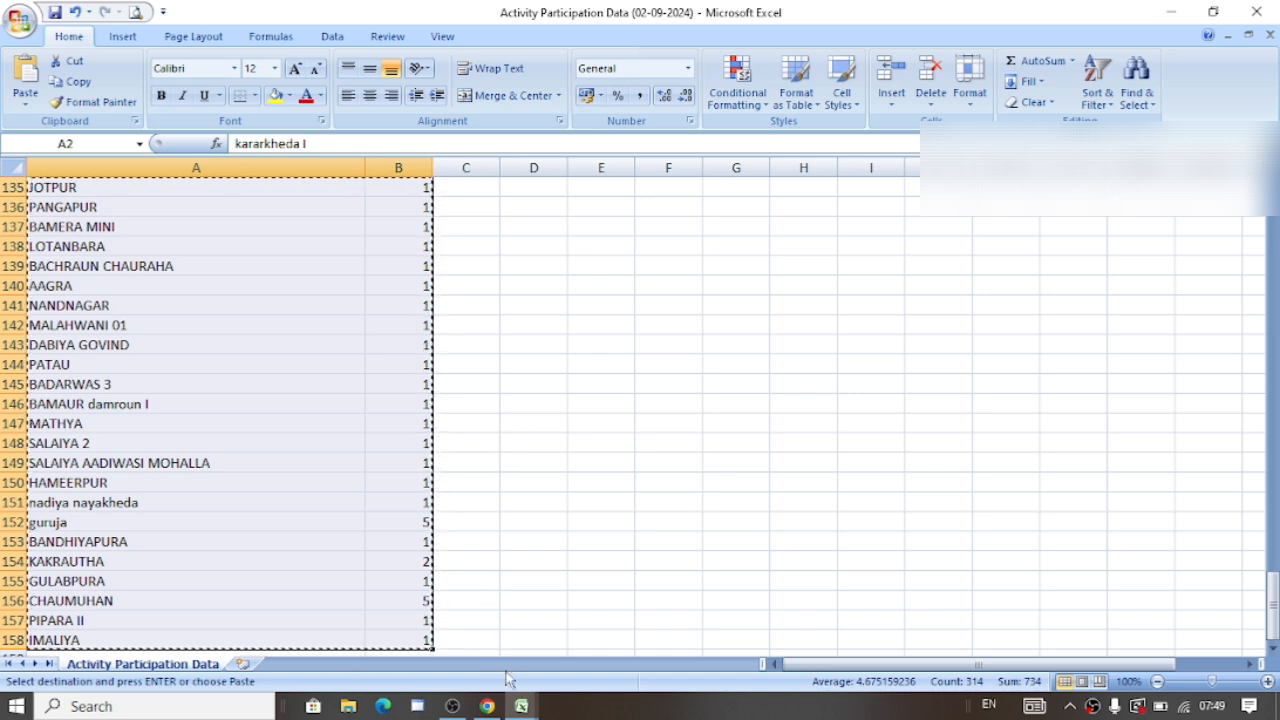
- Paste the copied rows into the 01-09-2024 workbook below its last entry, starting at A50, and clear the pasted cells again
mouse_move(521, 708)
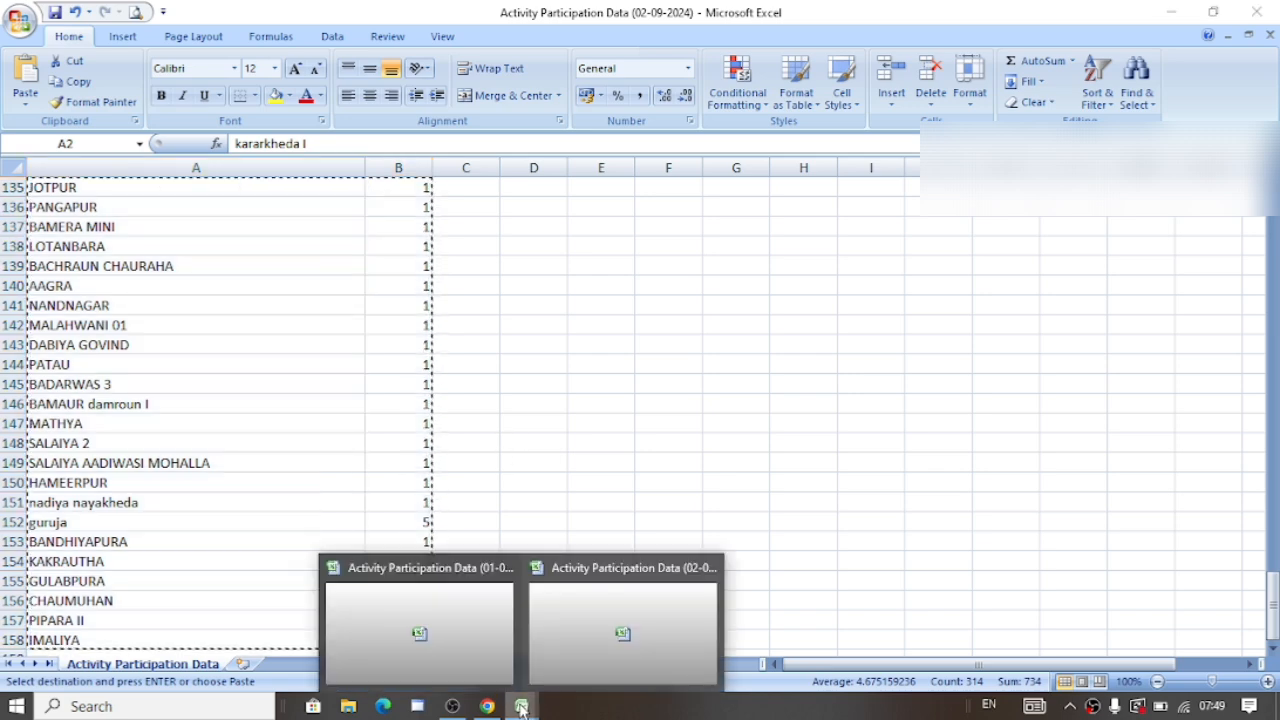
left_click(466, 654)
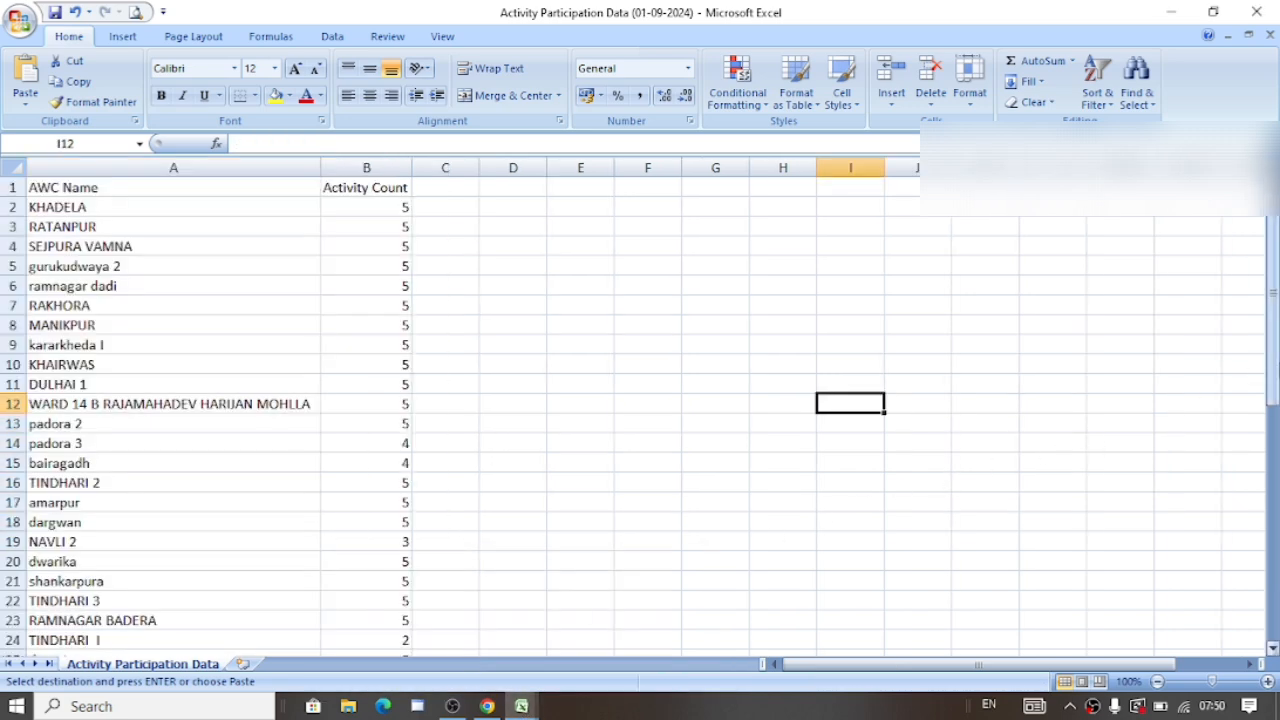
left_click_drag(1272, 362, 1272, 562)
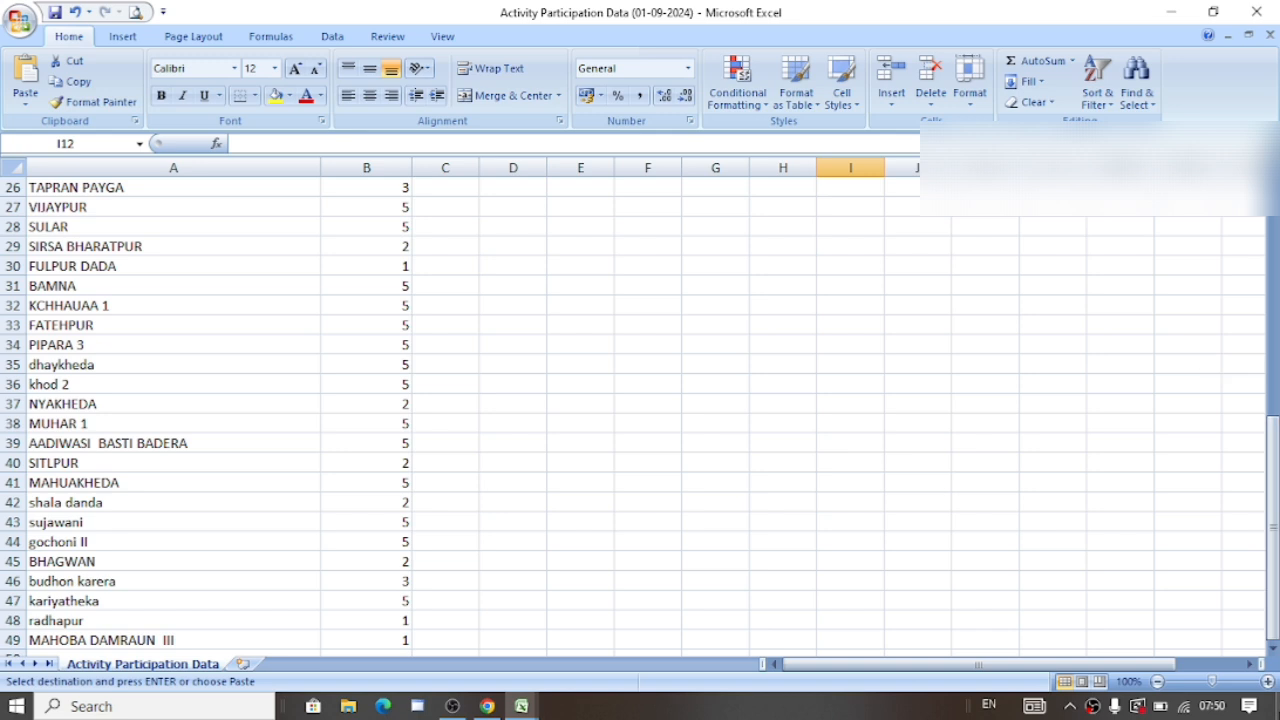
left_click(1273, 648)
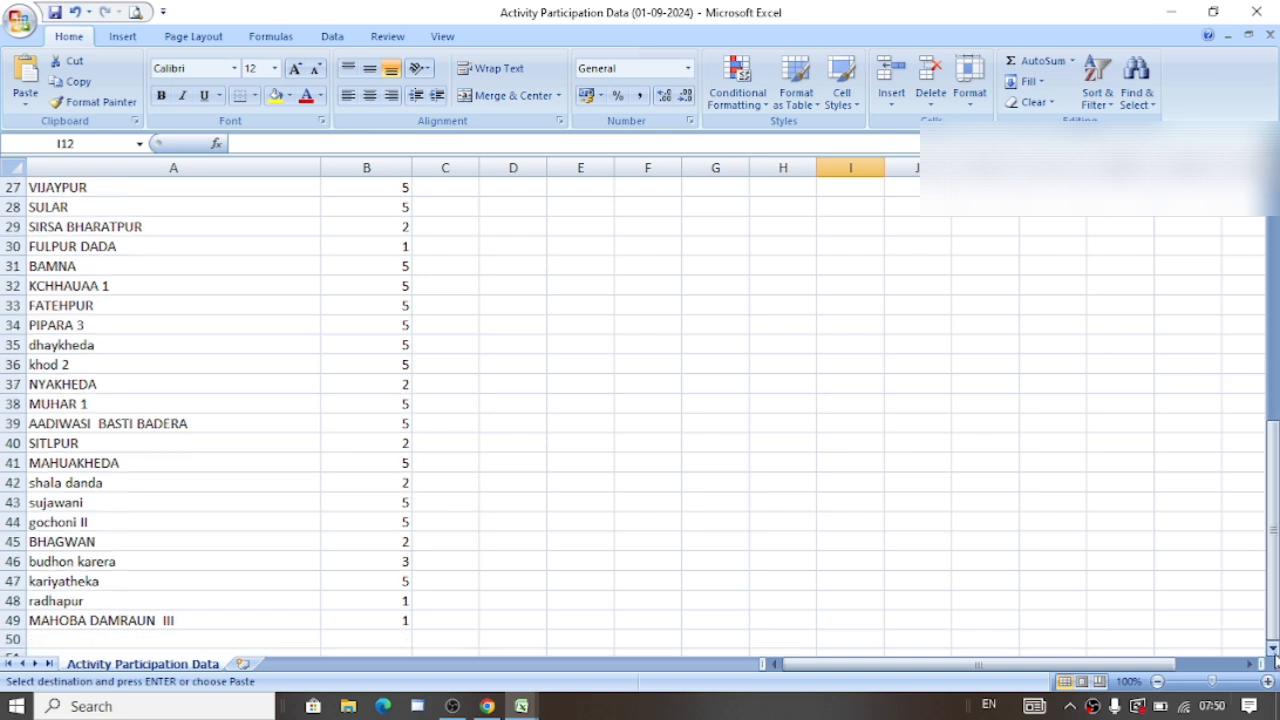
left_click(1273, 648)
left_click(1273, 648)
left_click(1273, 648)
left_click(1273, 648)
left_click(1273, 648)
left_click(1273, 648)
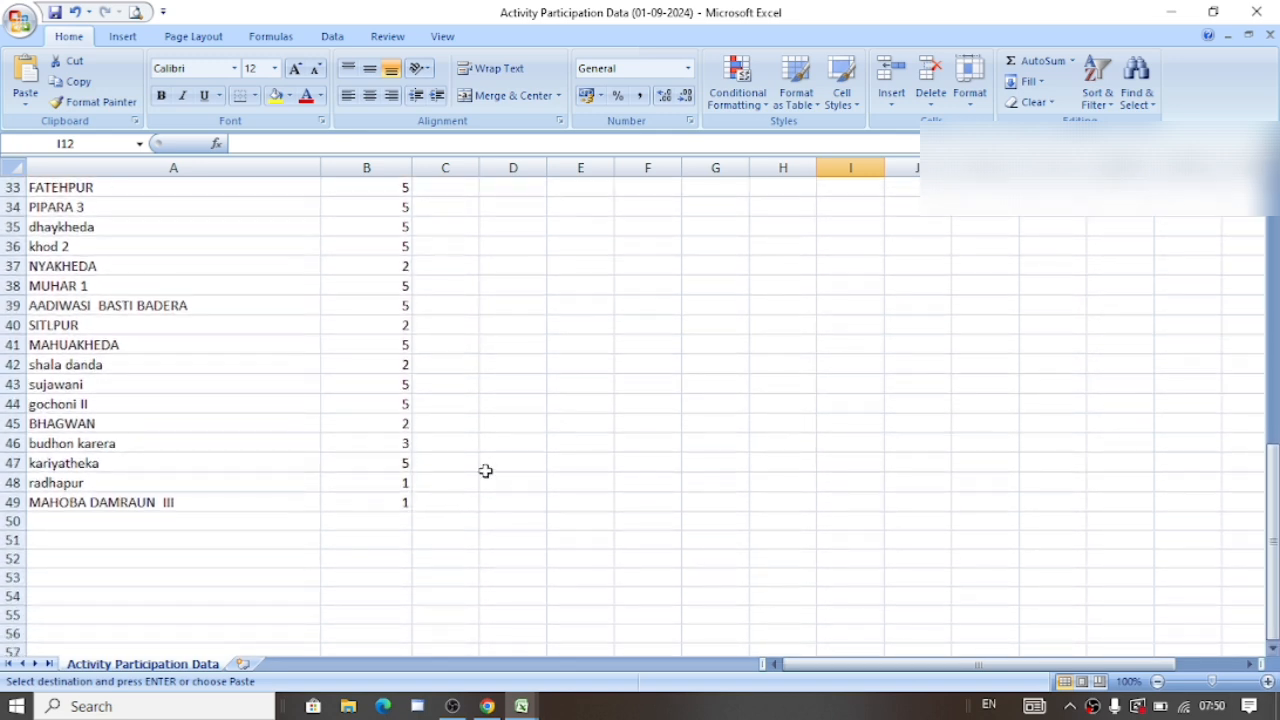
left_click(181, 519)
key("ctrl+v")
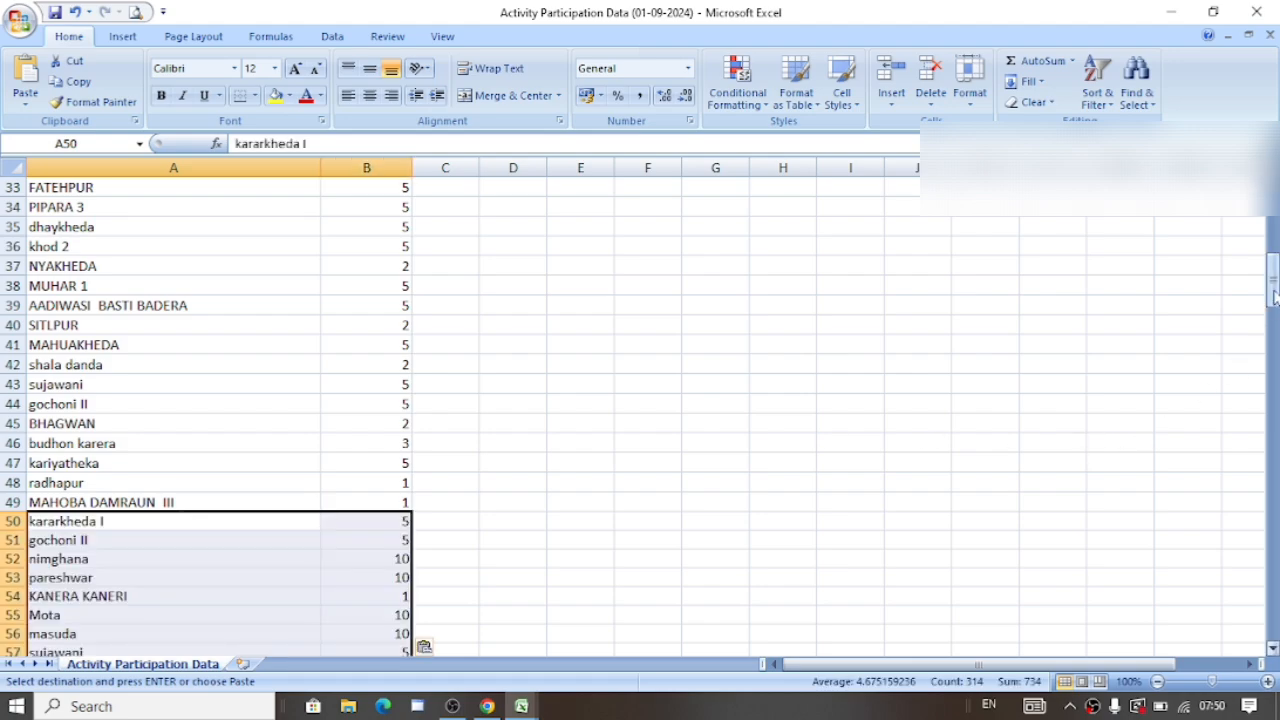
left_click_drag(1273, 300, 1274, 228)
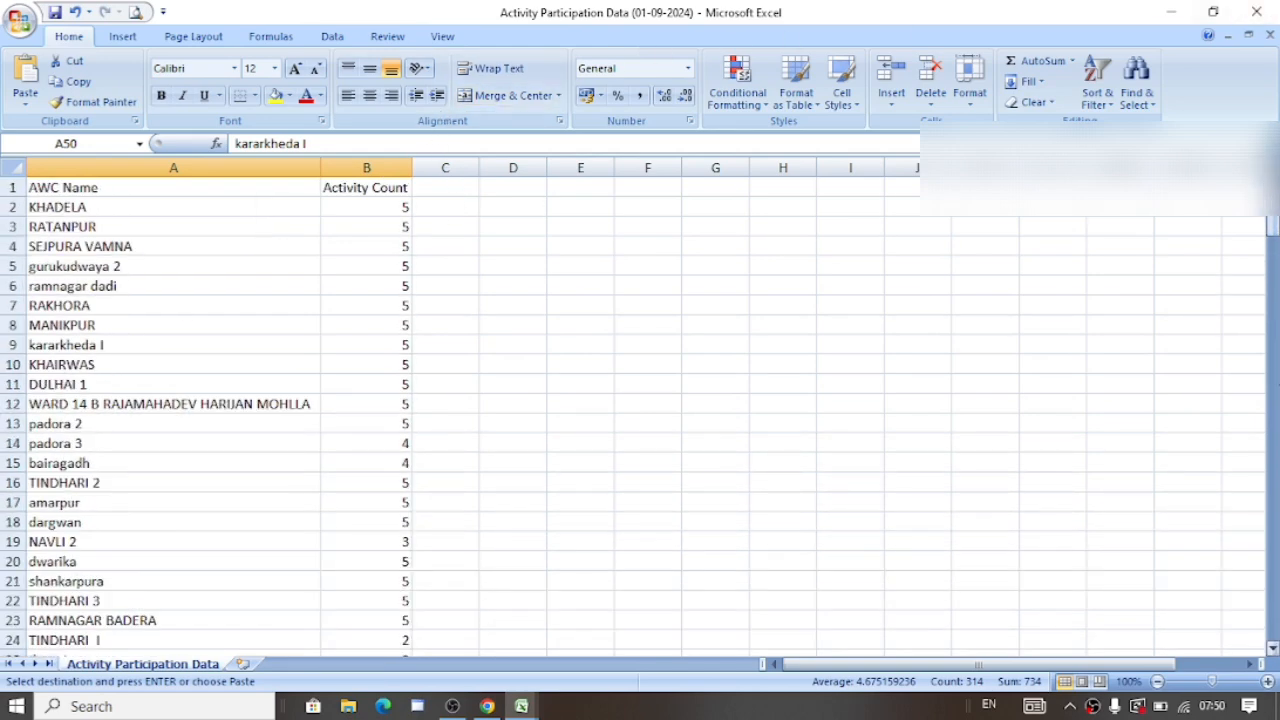
key("Delete")
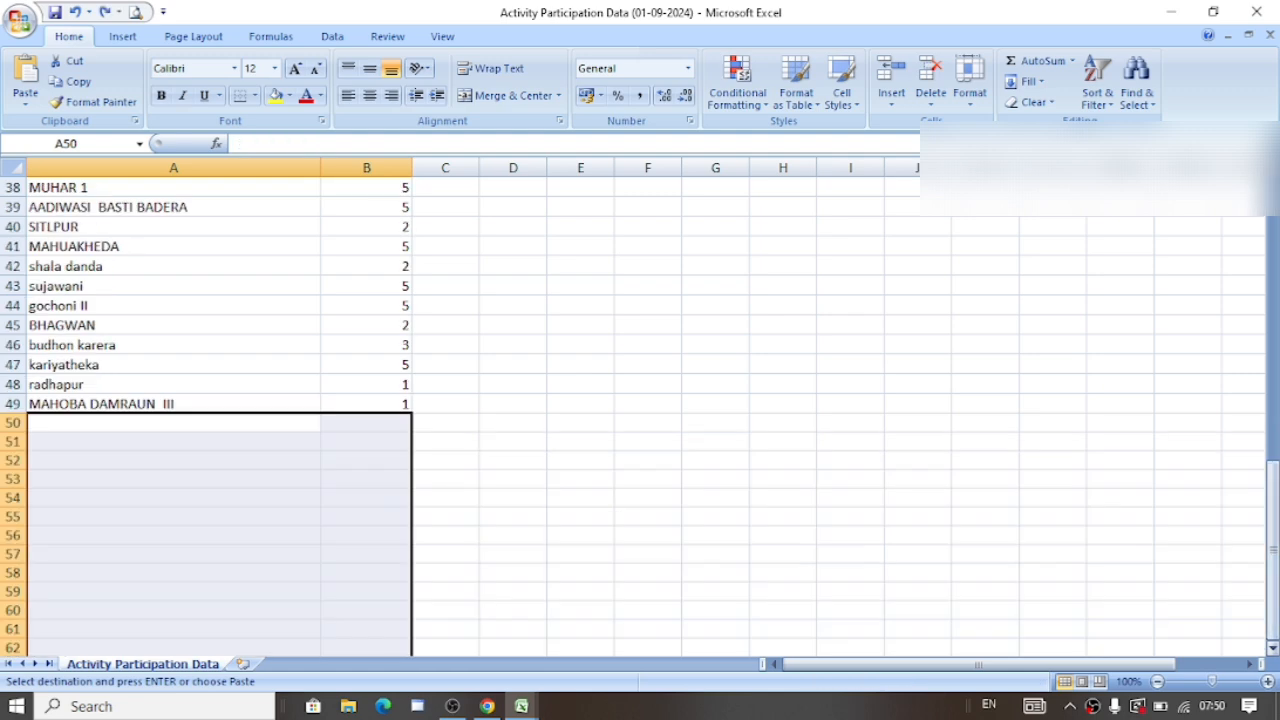
- Add the header Date in cell C1, beside Activity Count, in the 01-09-2024 workbook
left_click_drag(1274, 546, 1274, 300)
left_click(445, 190)
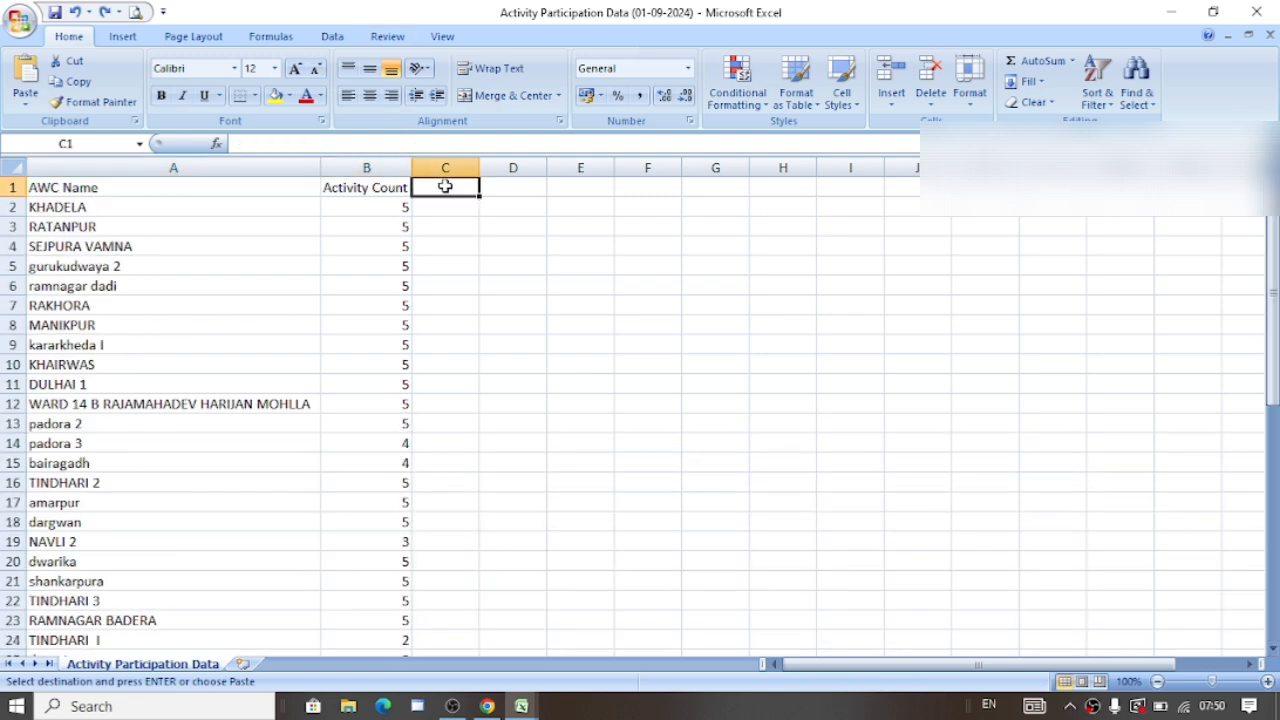
type("Da")
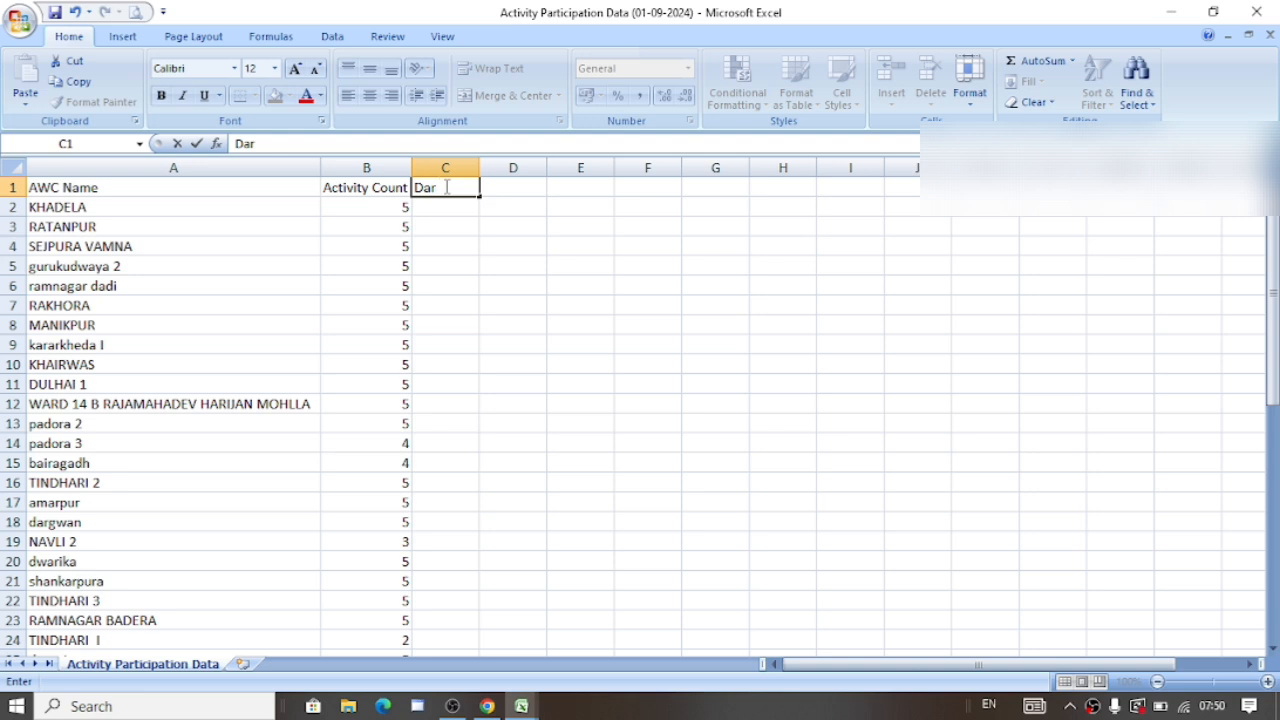
type("te")
key("Return")
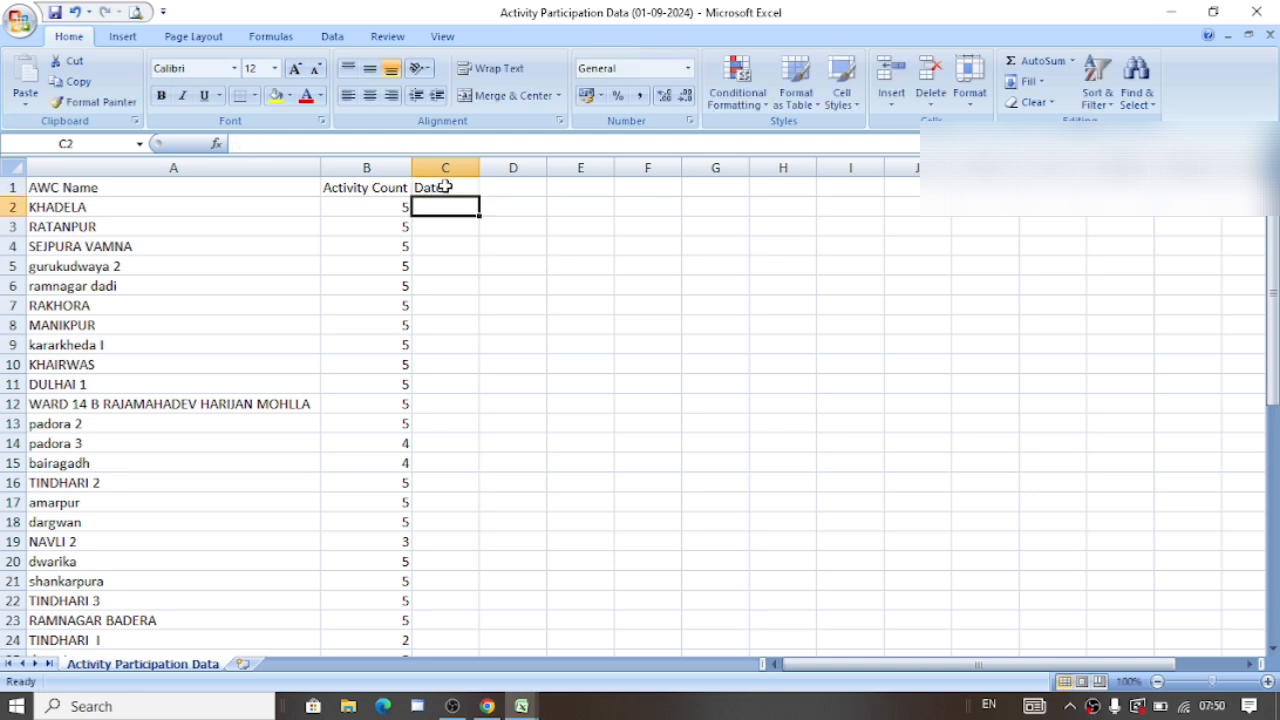
- Enter the date 01-09-2024 in C2 and fill it down to the last data row, C49
type("01-")
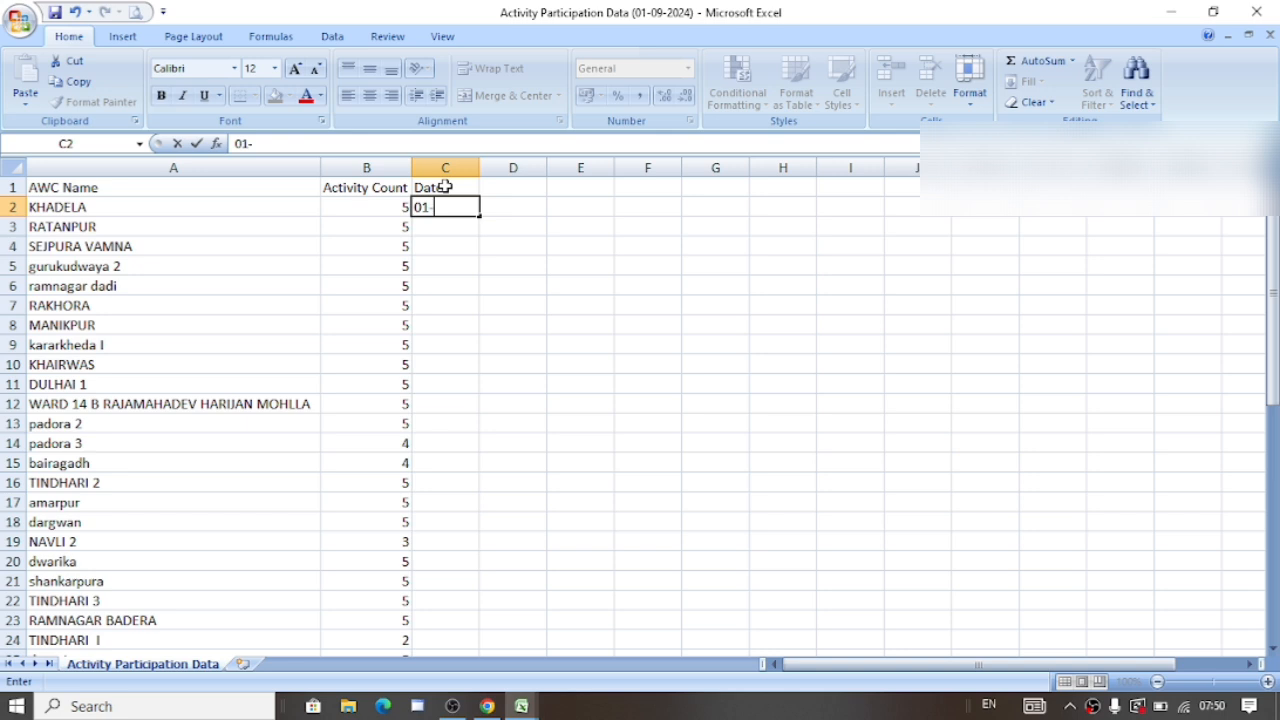
type("09-2024")
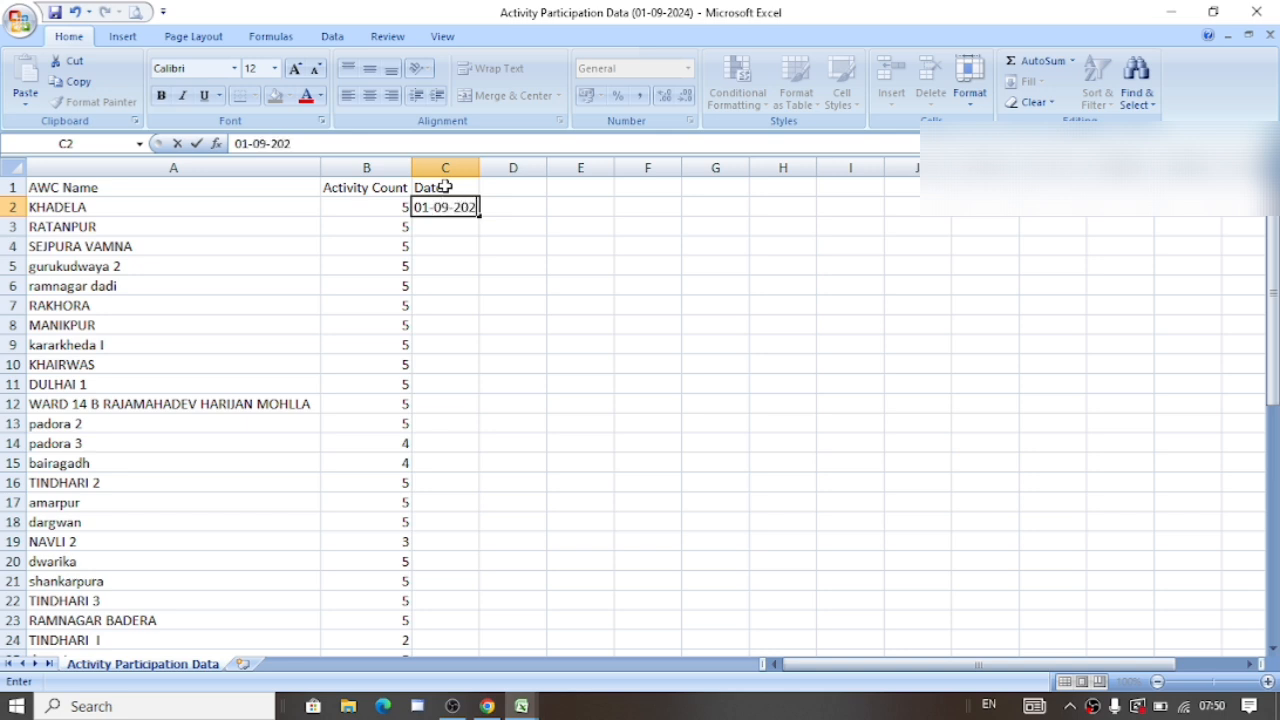
key("Return")
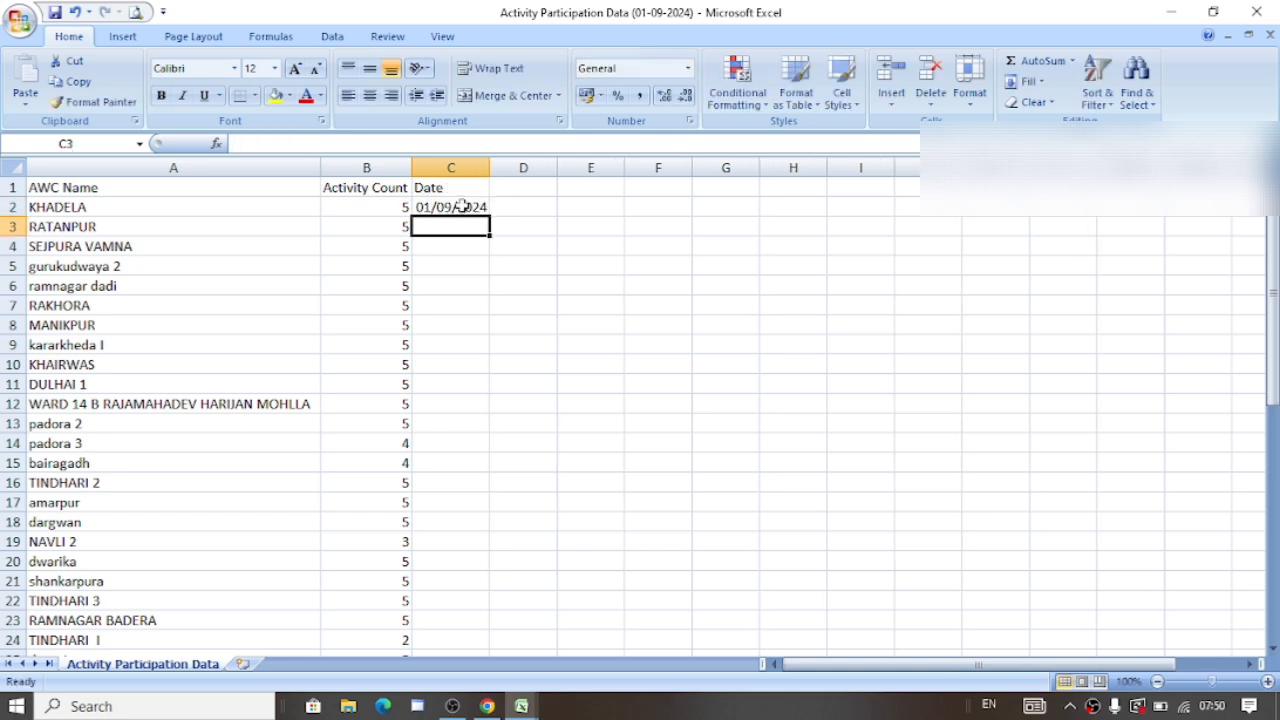
left_click_drag(457, 206, 461, 624)
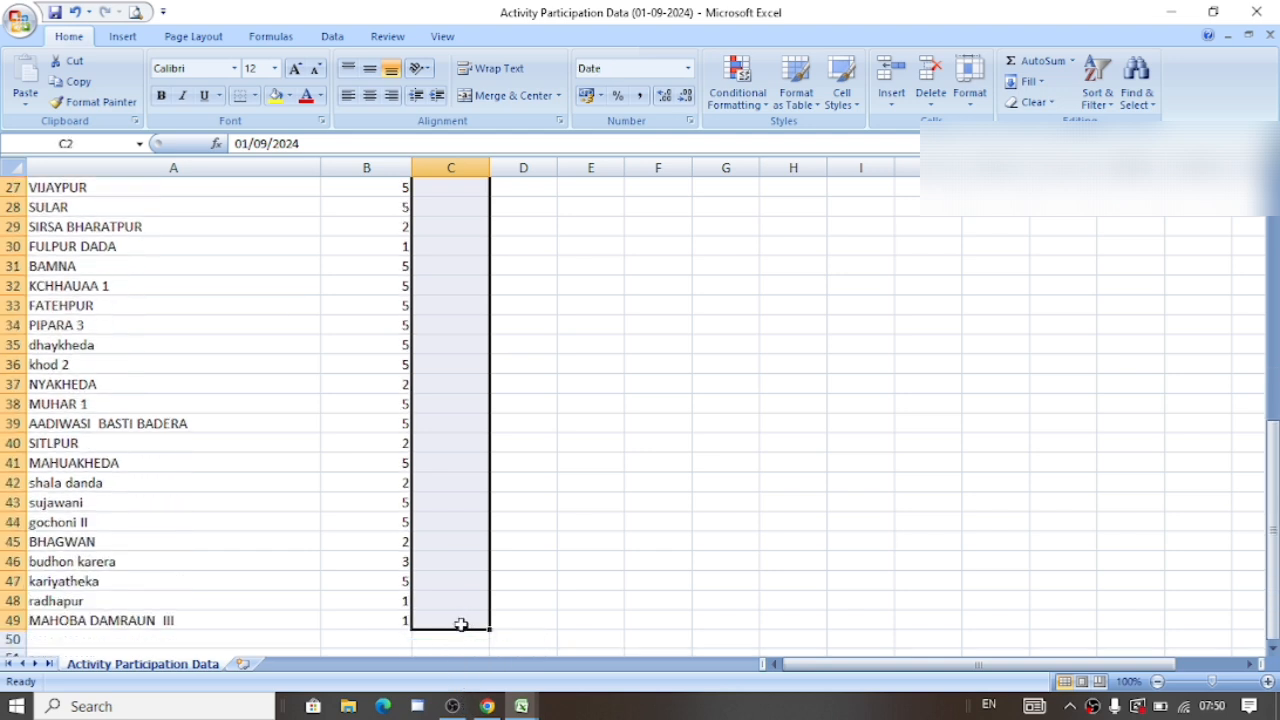
key("ctrl+d")
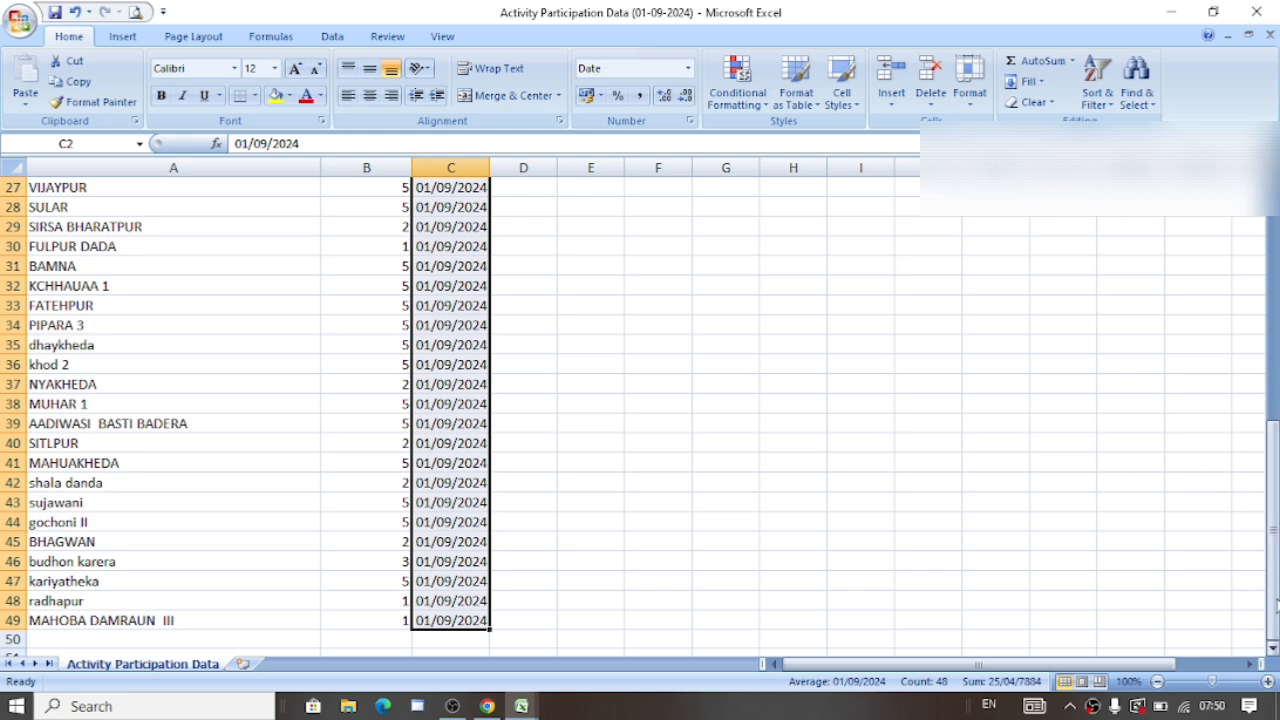
- Copy the selected data rows from the 02-09-2024 workbook again and paste them into the 01-09-2024 workbook starting at A50
left_click(1273, 648)
left_click(1273, 648)
left_click(1273, 648)
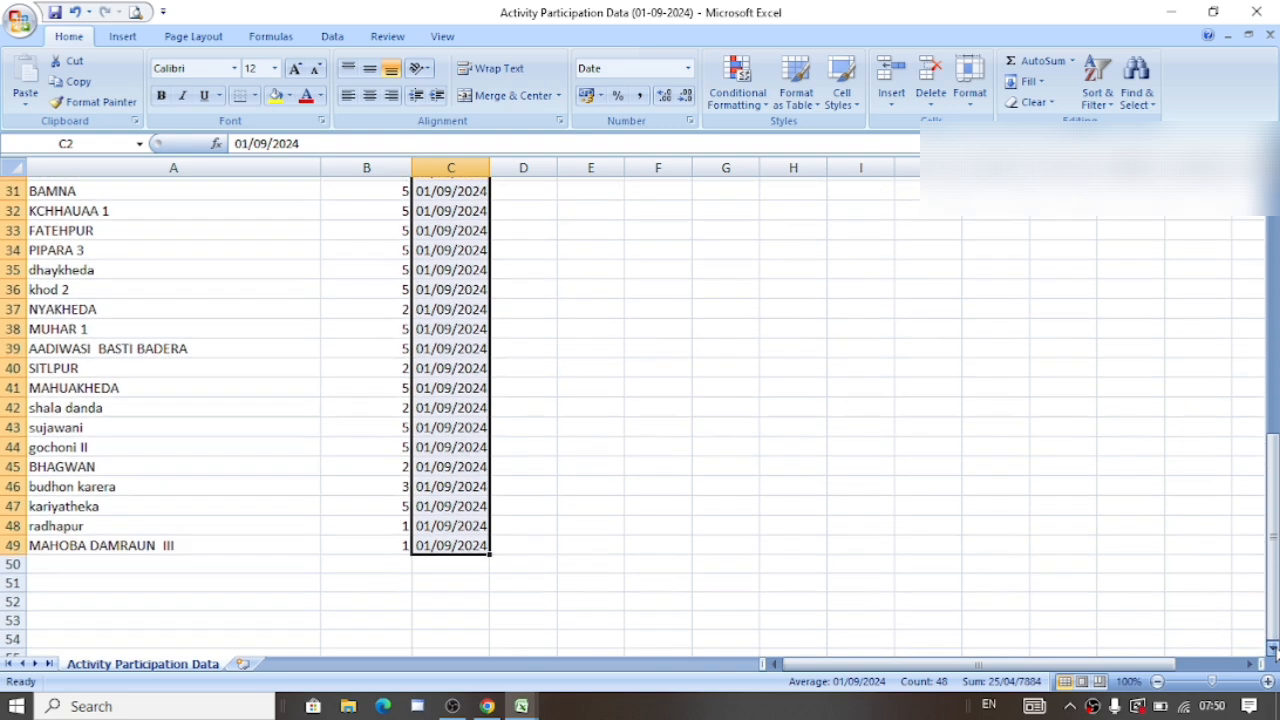
left_click(1273, 648)
left_click(521, 706)
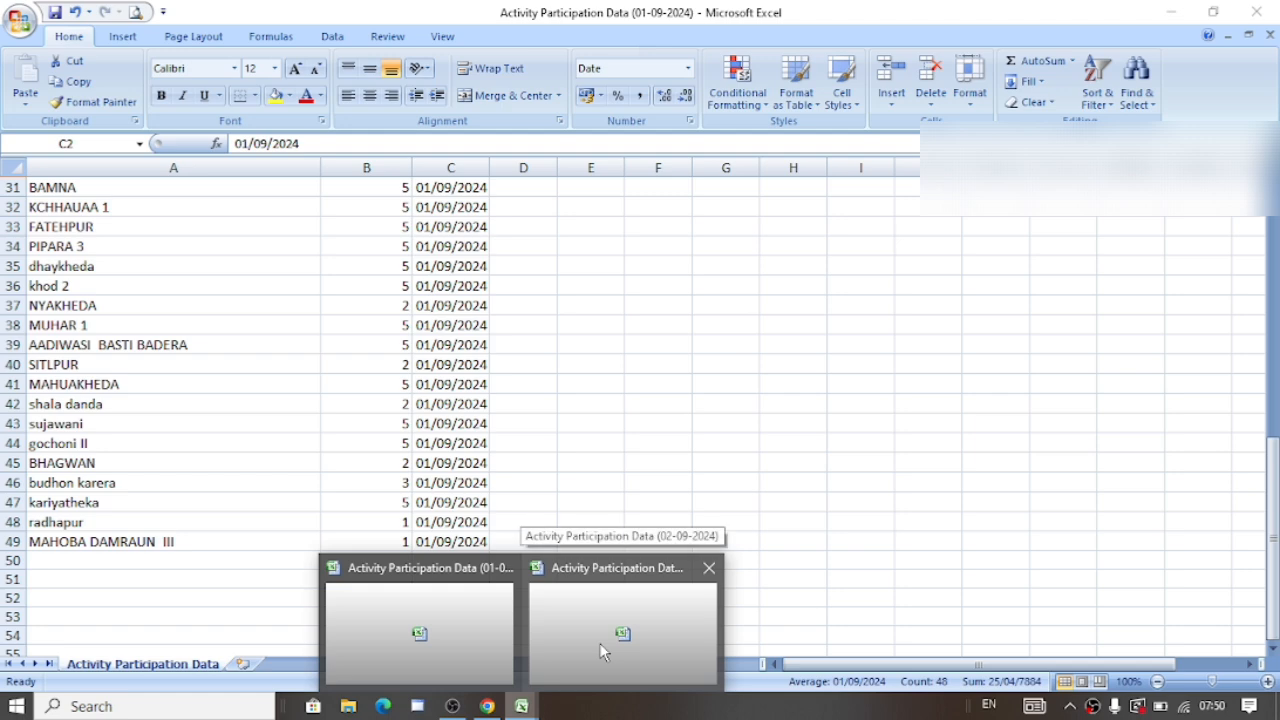
left_click(603, 652)
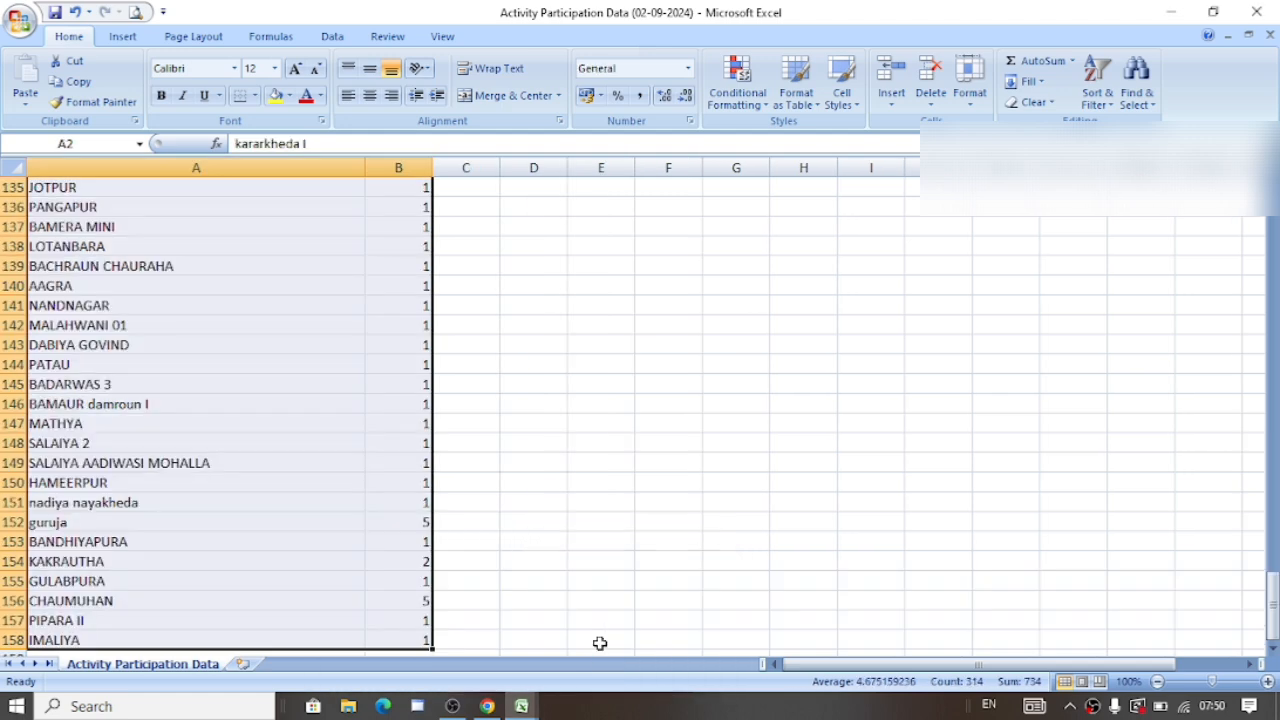
key("ctrl+c")
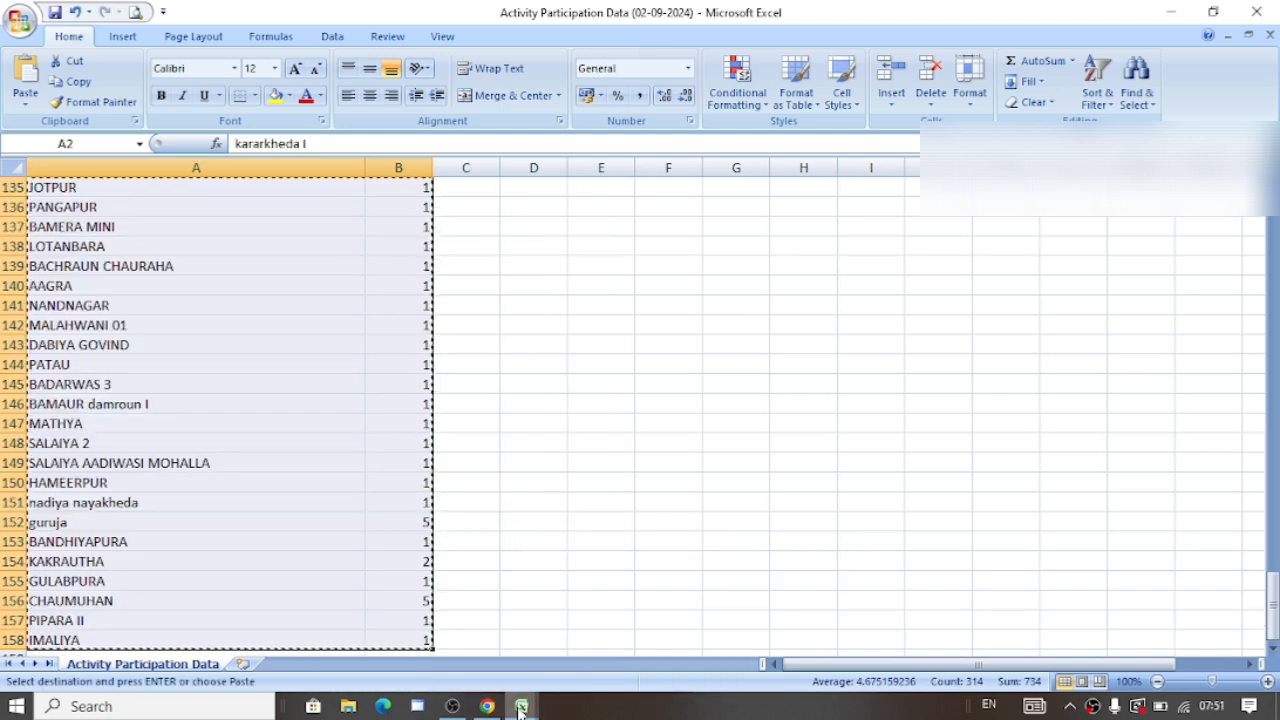
mouse_move(520, 708)
left_click(421, 634)
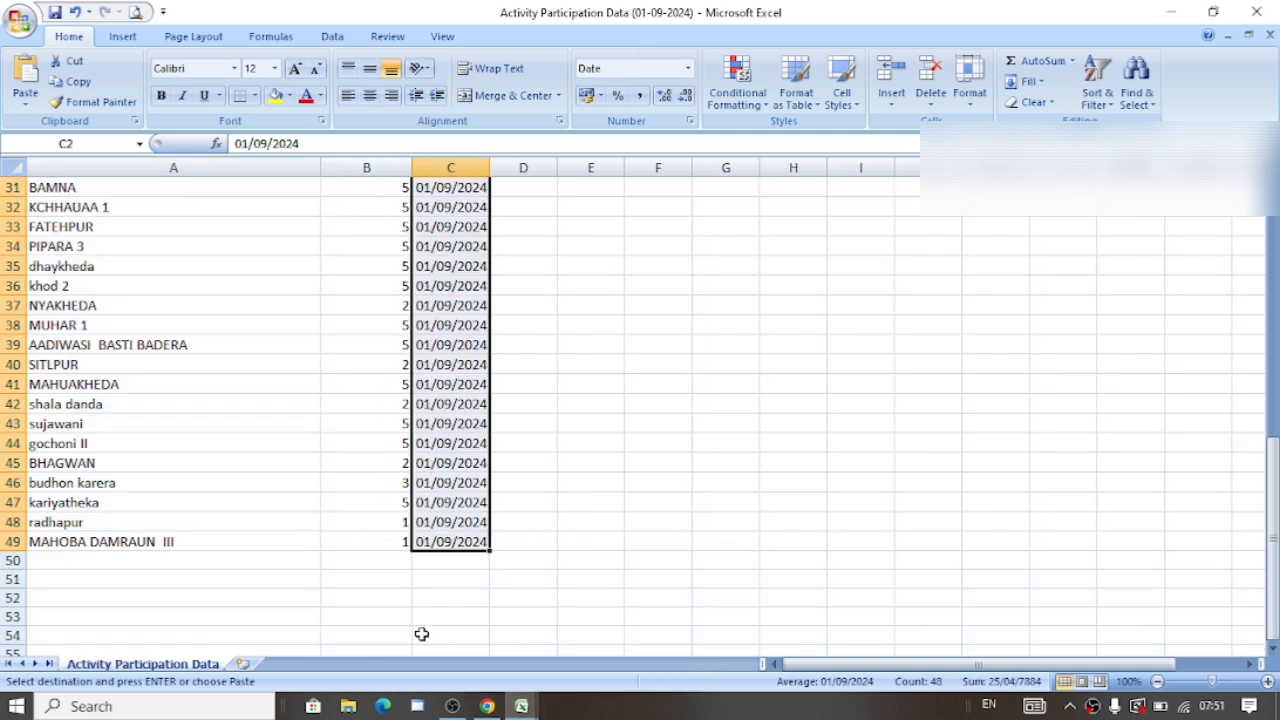
left_click(172, 567)
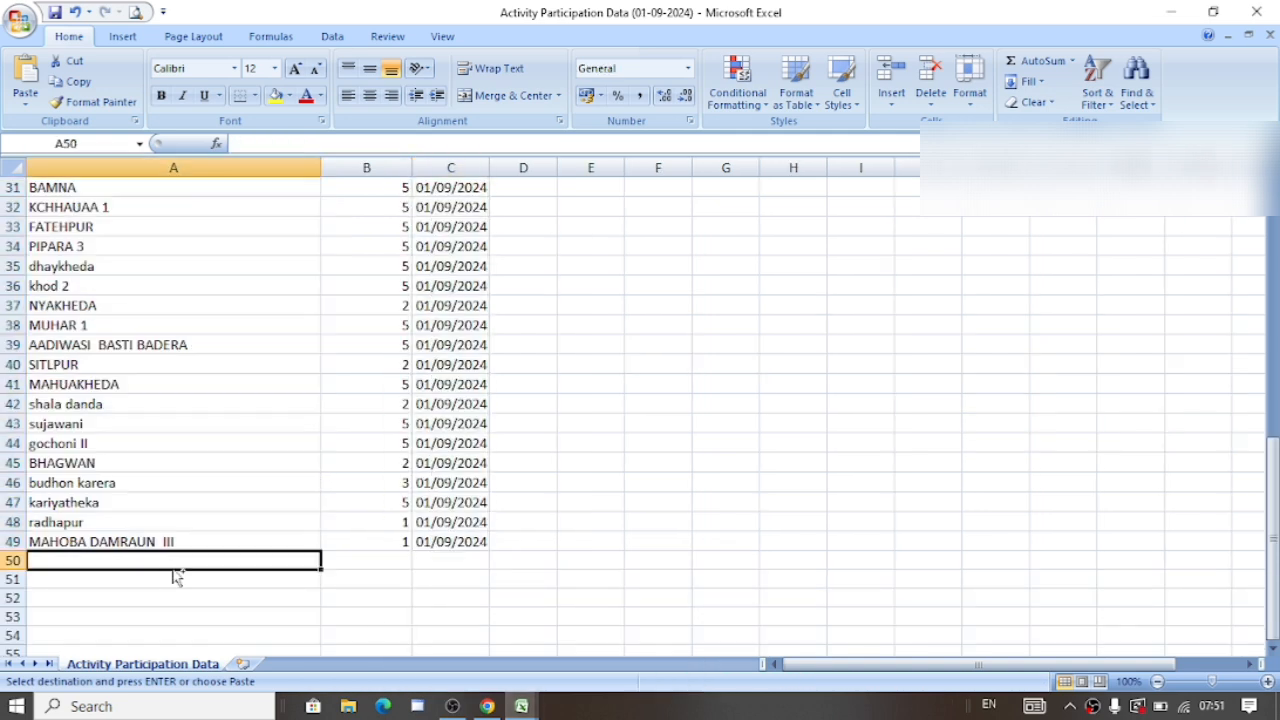
key("ctrl+v")
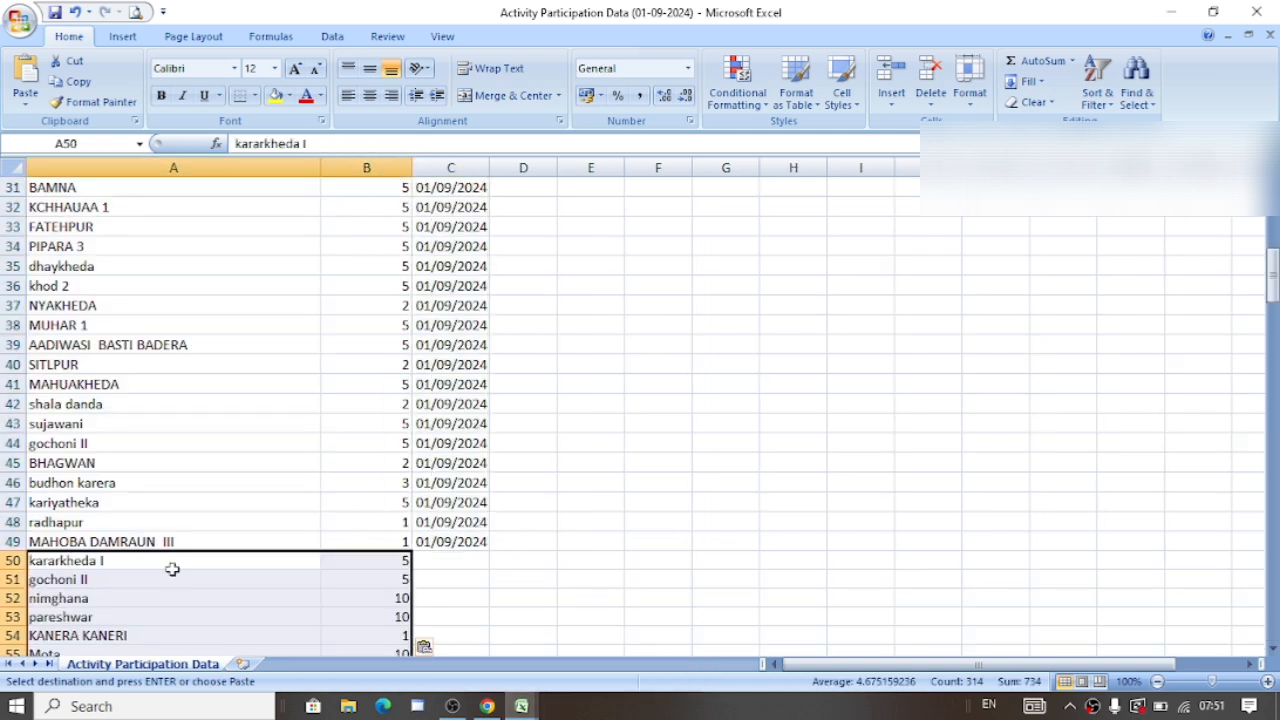
- Enter the date 02/09/2024 in C50, beside the first of the newly pasted rows
left_click(439, 563)
key("Return")
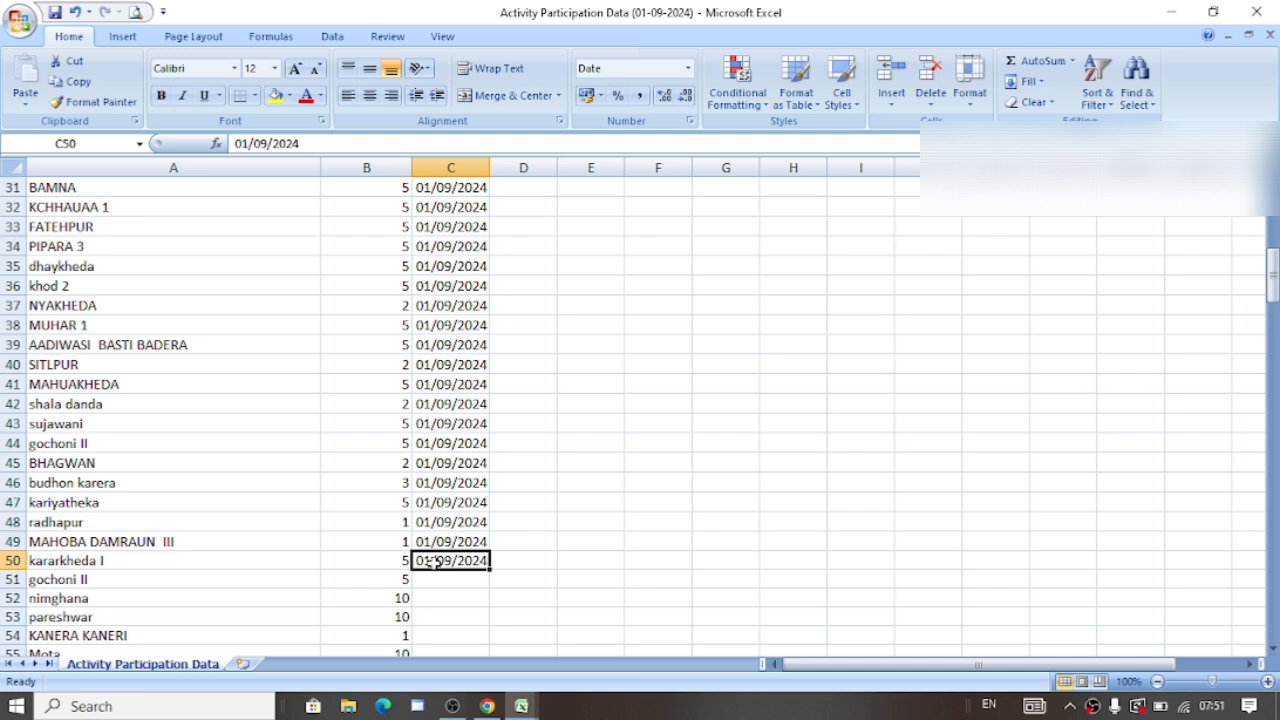
double_click(430, 563)
key("BackSpace")
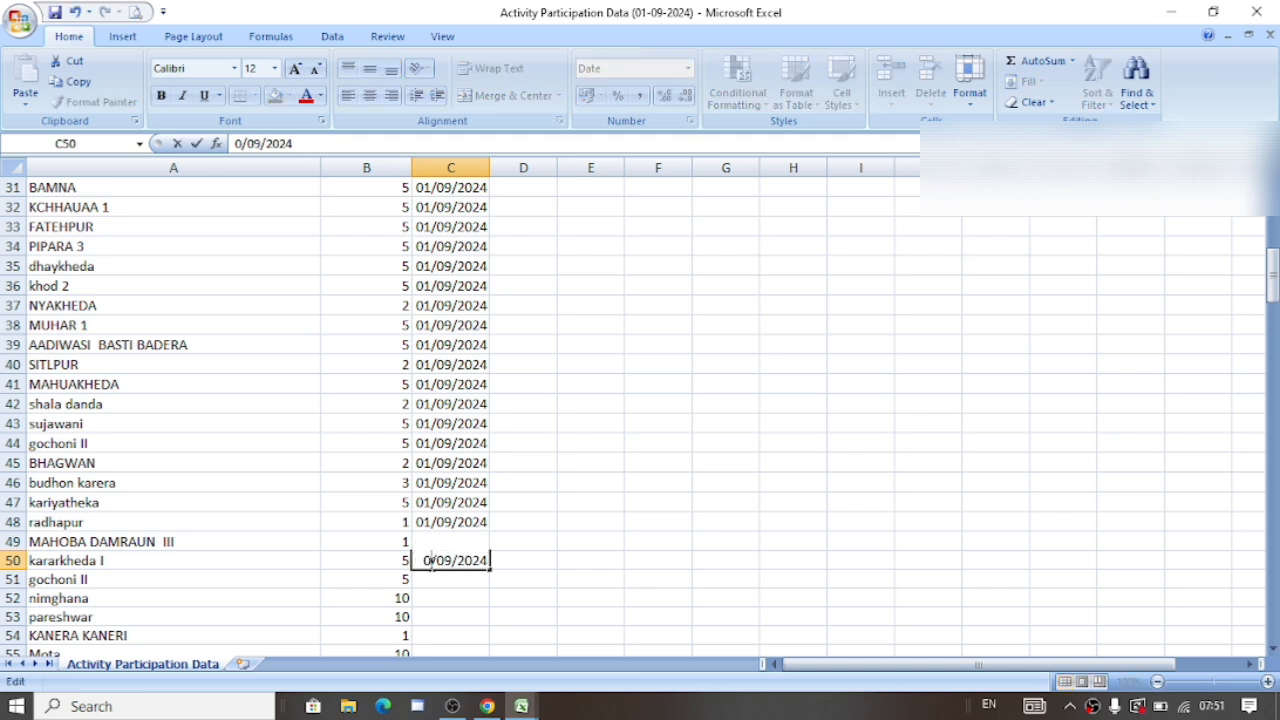
type("2")
key("Return")
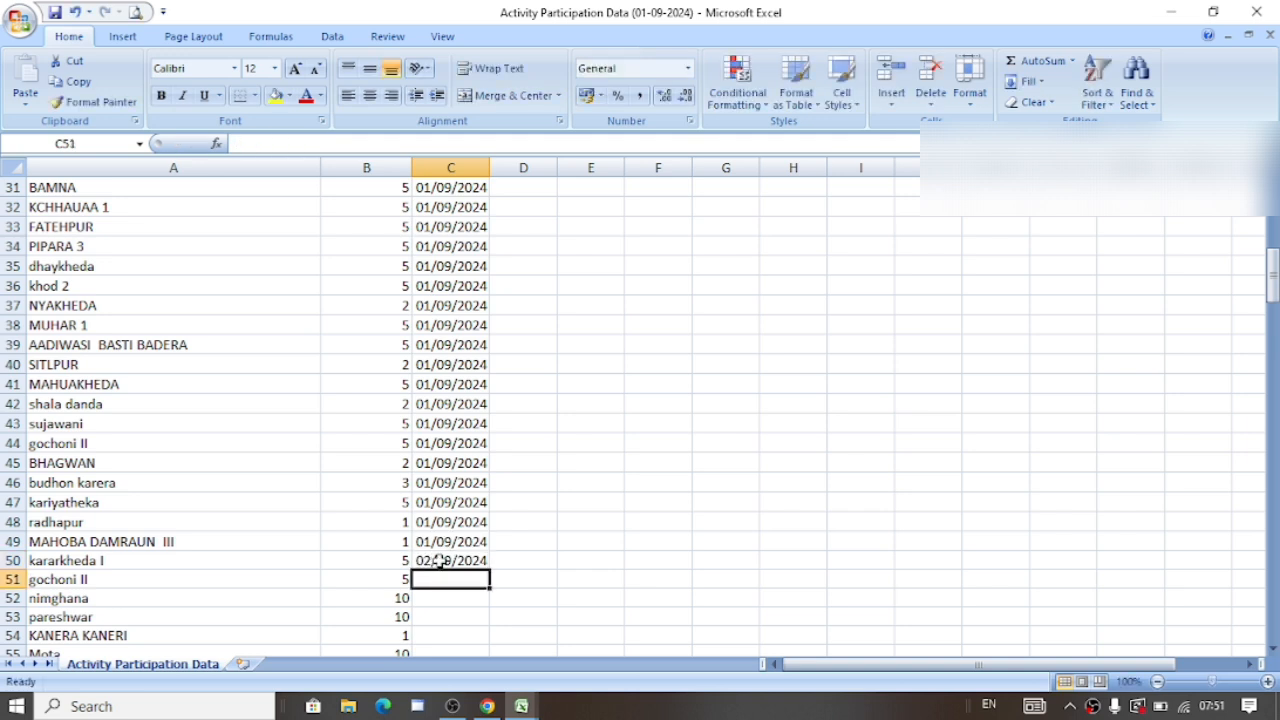
double_click(437, 561)
left_click_drag(437, 561, 457, 626)
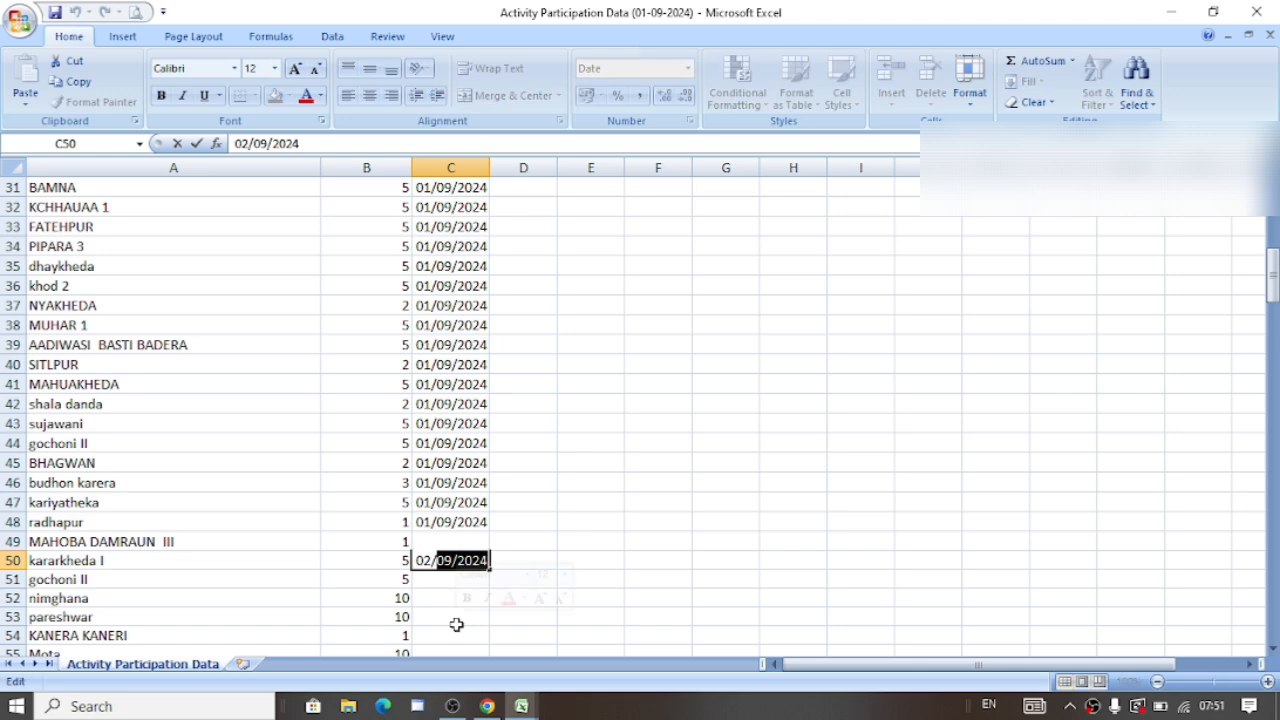
left_click(720, 573)
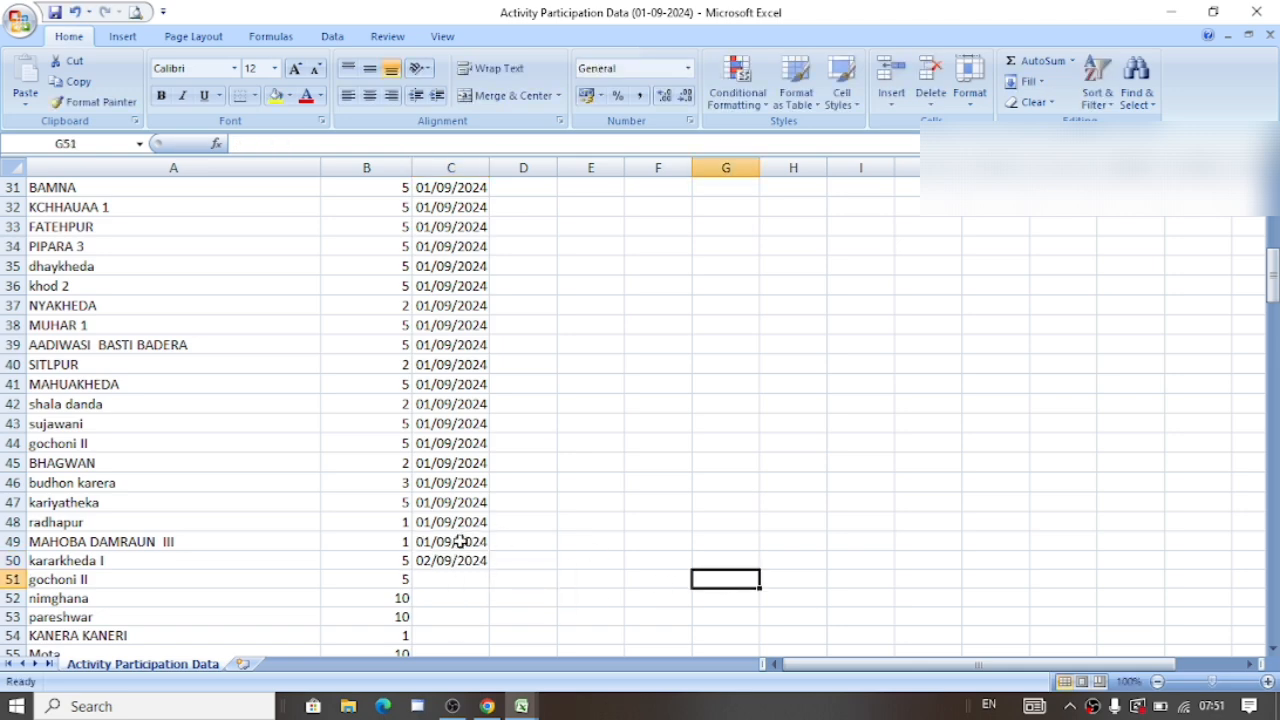
- Fill the 02/09/2024 date from C50 down to C206 and select A207, the first empty cell under the AWC names
left_click_drag(450, 561, 447, 613)
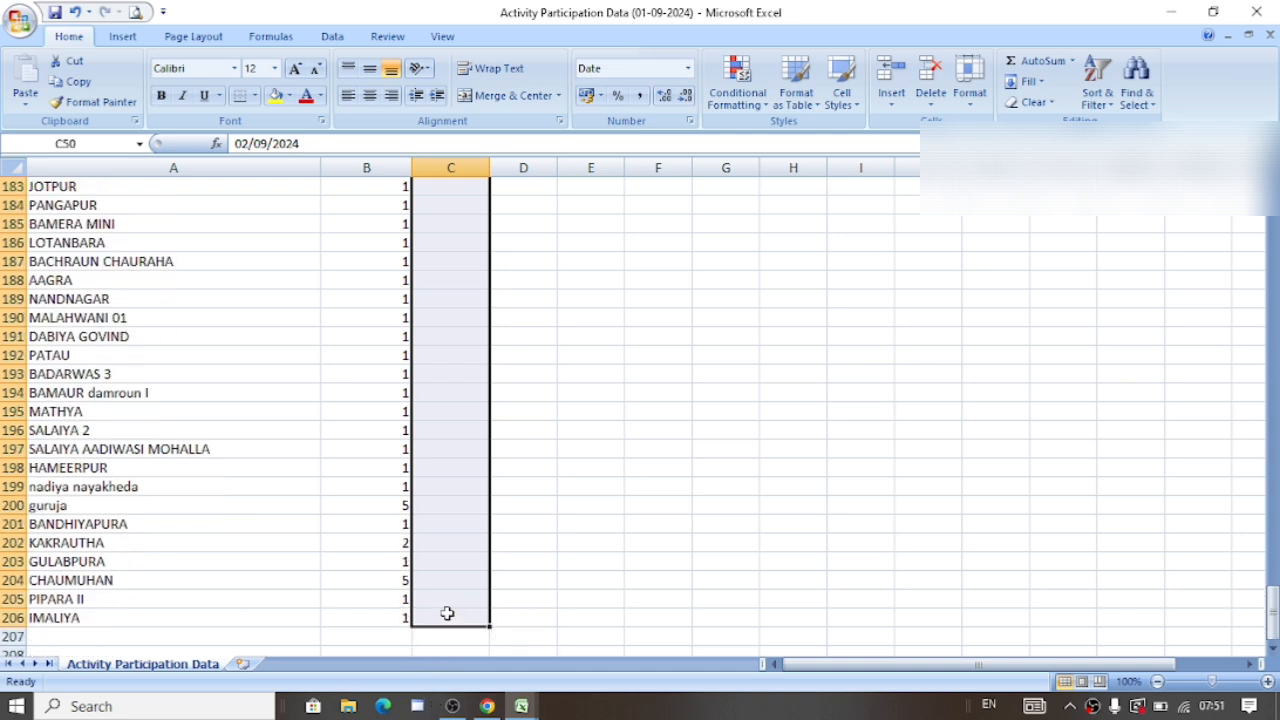
key("ctrl+d")
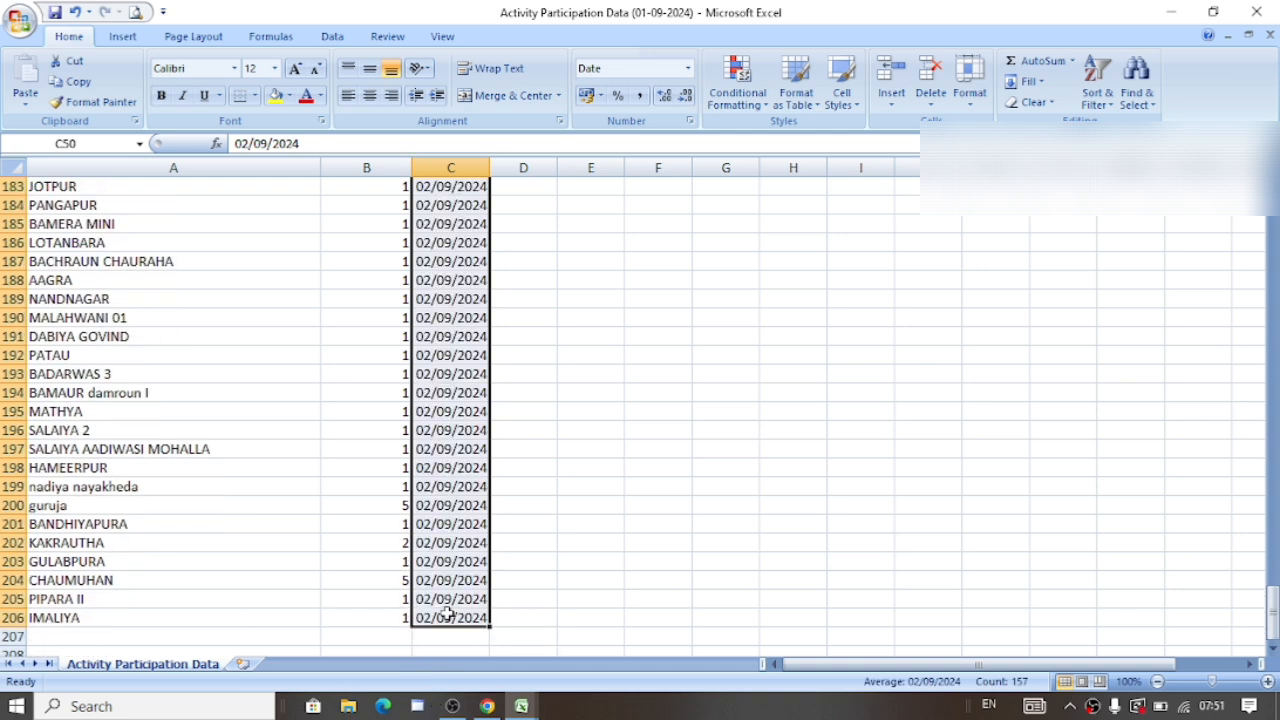
left_click(1274, 651)
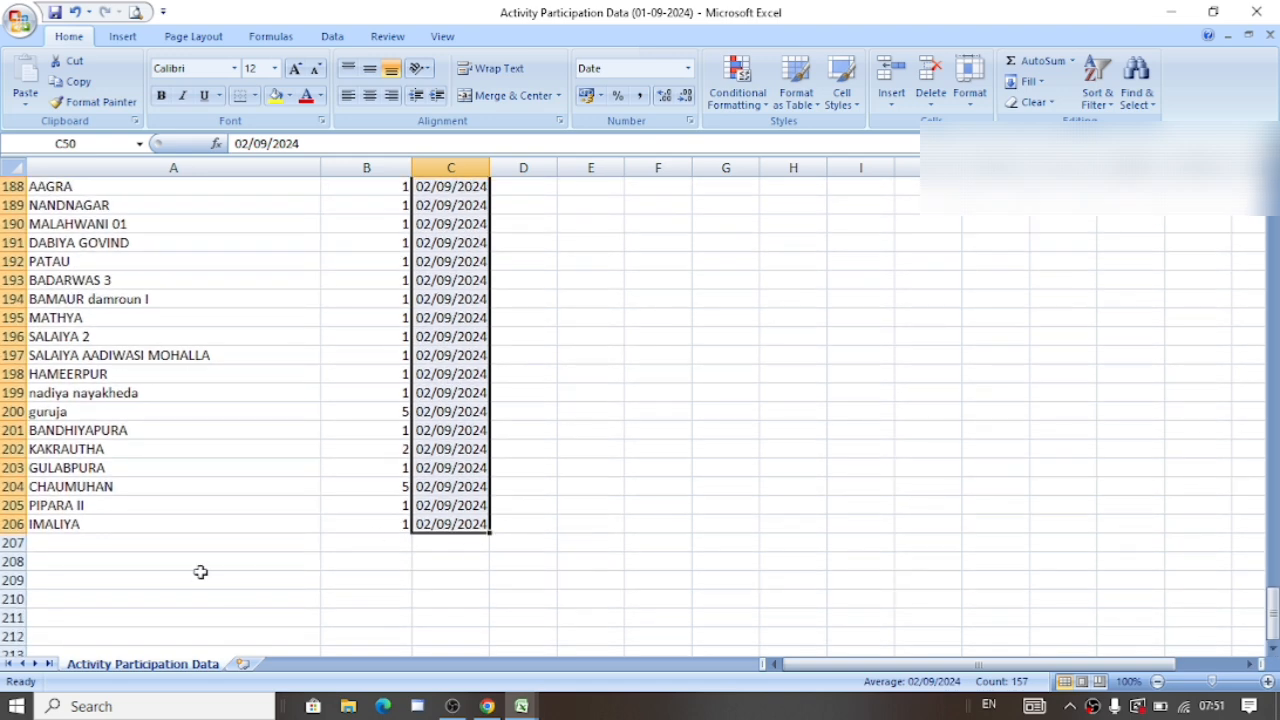
left_click(130, 543)
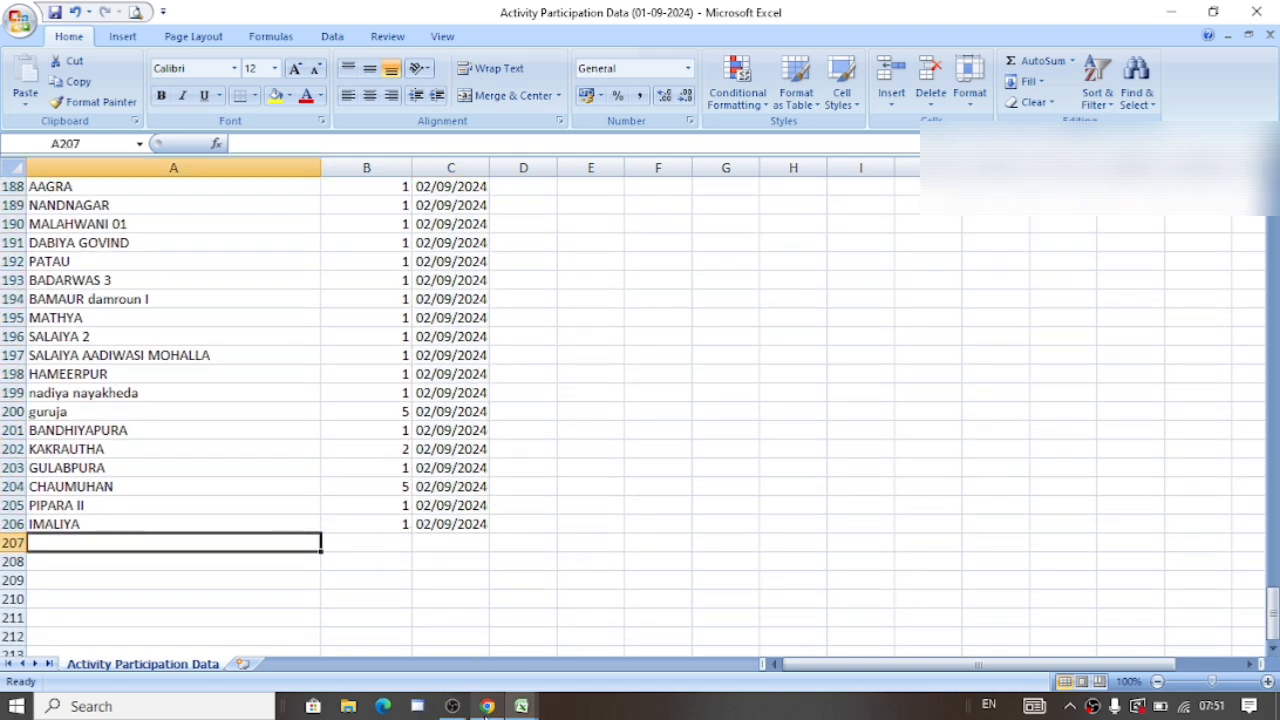
- Open the downloaded 03-09-2024 activity participation workbook from the browser and copy all its data rows from A2, without the header
left_click(487, 706)
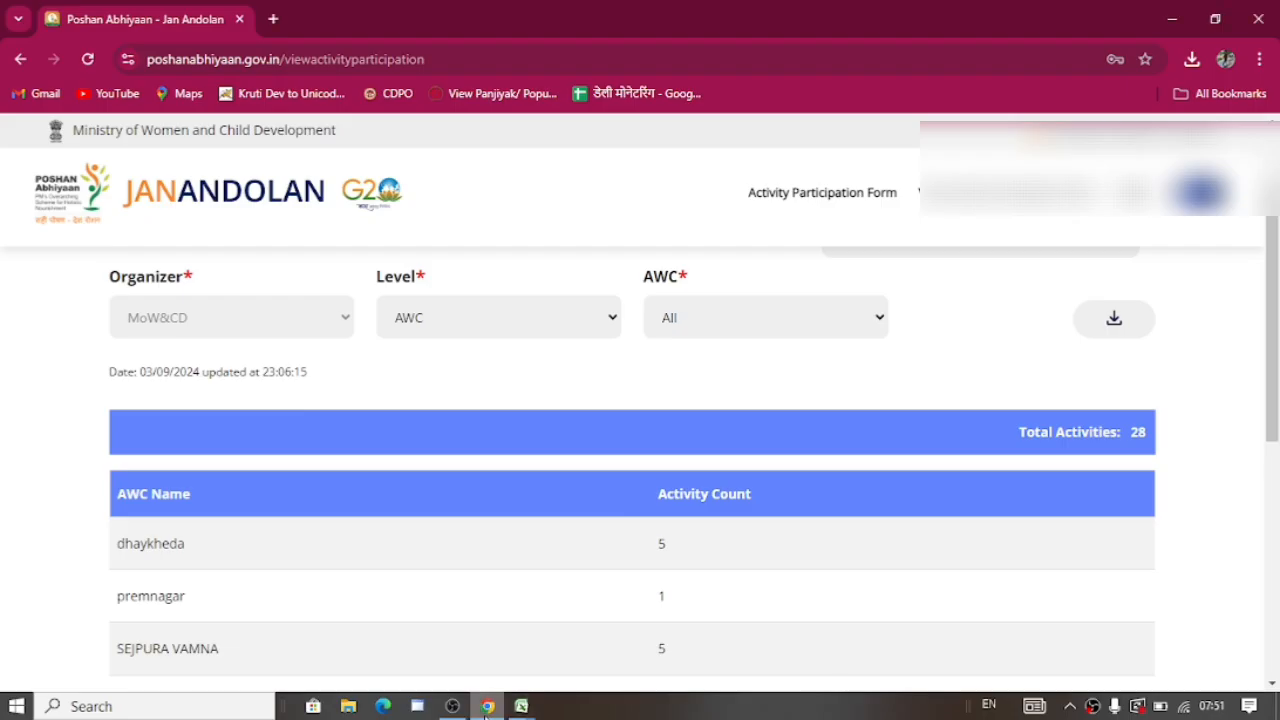
left_click(1192, 60)
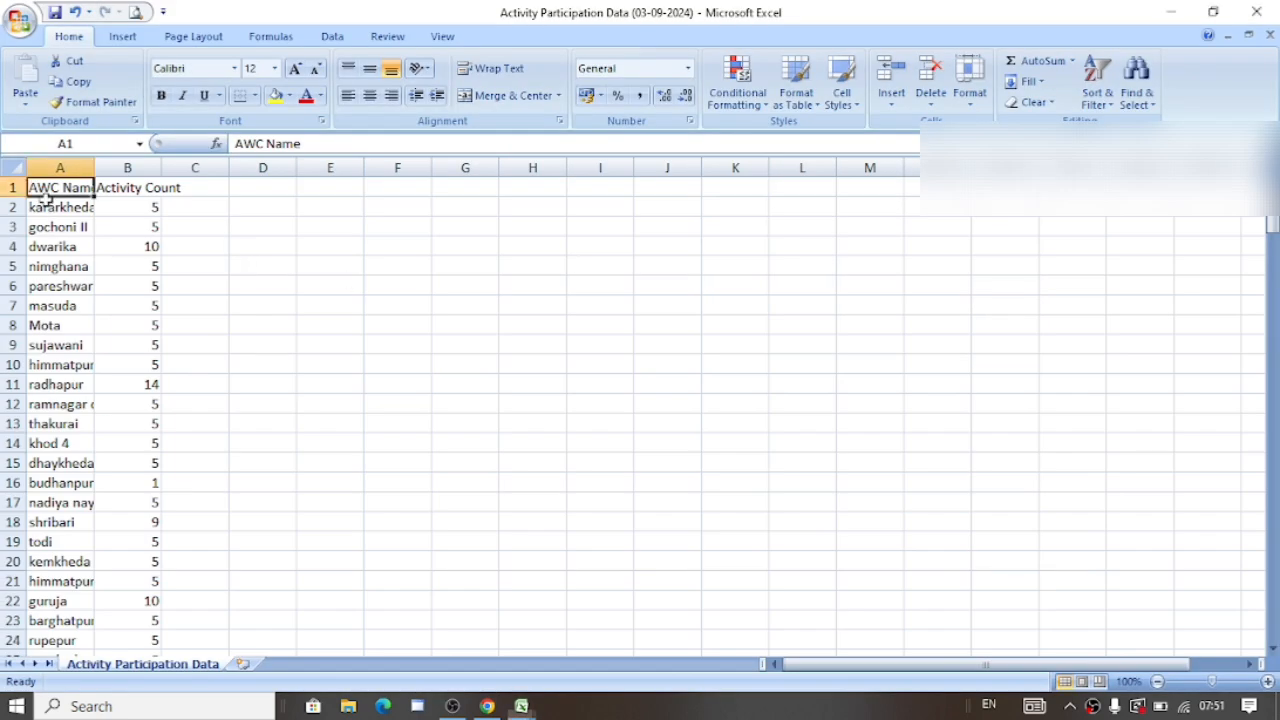
left_click(51, 206)
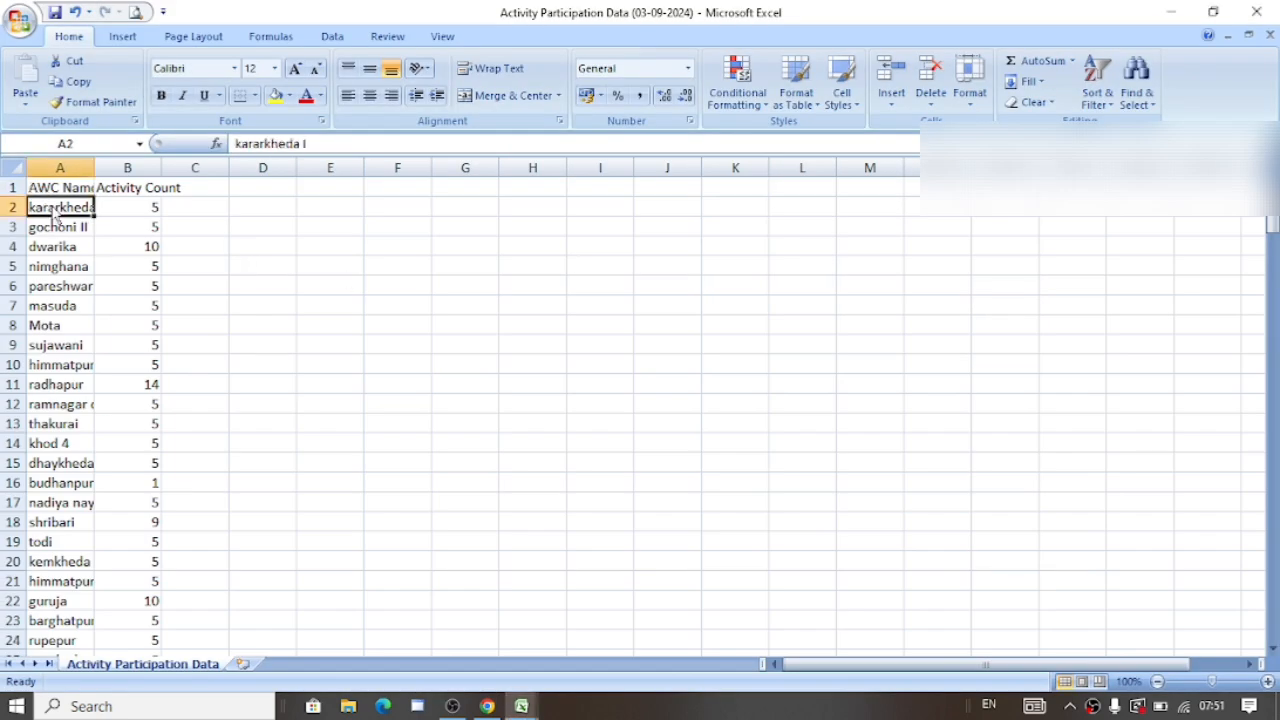
key("ctrl+shift+Down")
key("ctrl+shift+Right")
key("ctrl+c")
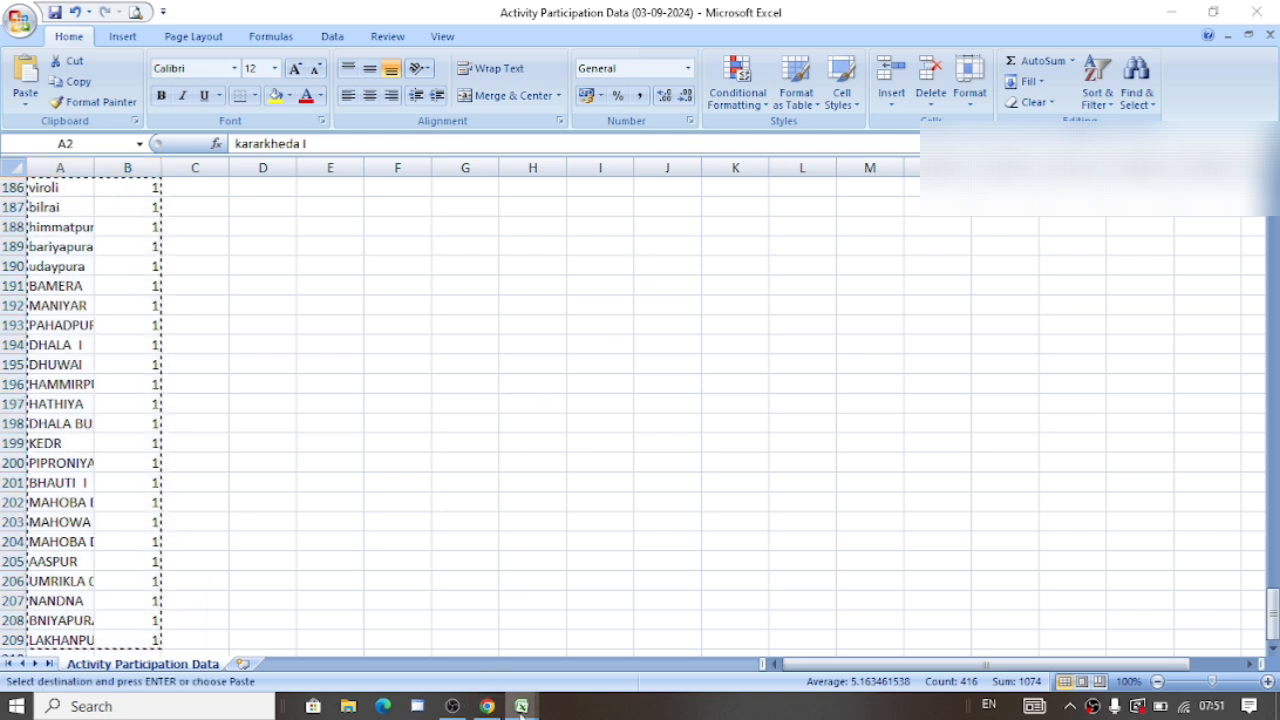
- Paste the copied 03-09-2024 rows into the 01-09-2024 workbook starting at A207
mouse_move(519, 708)
left_click(324, 620)
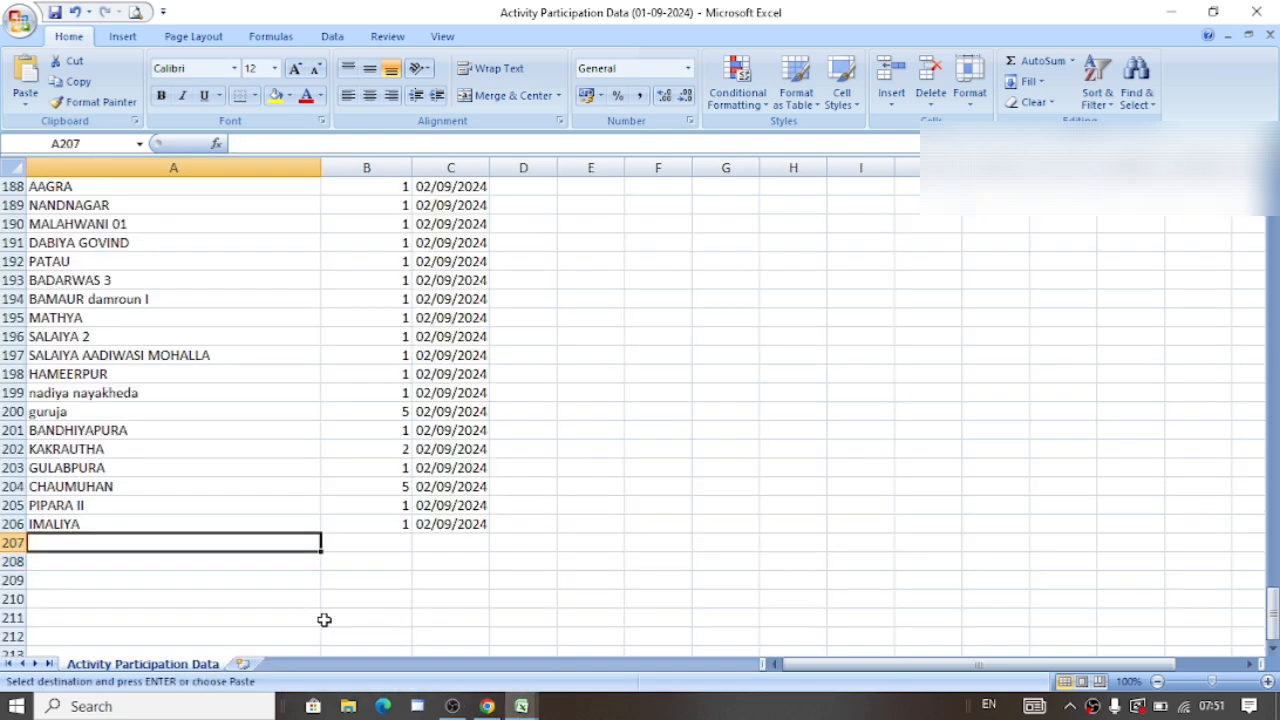
key("ctrl+v")
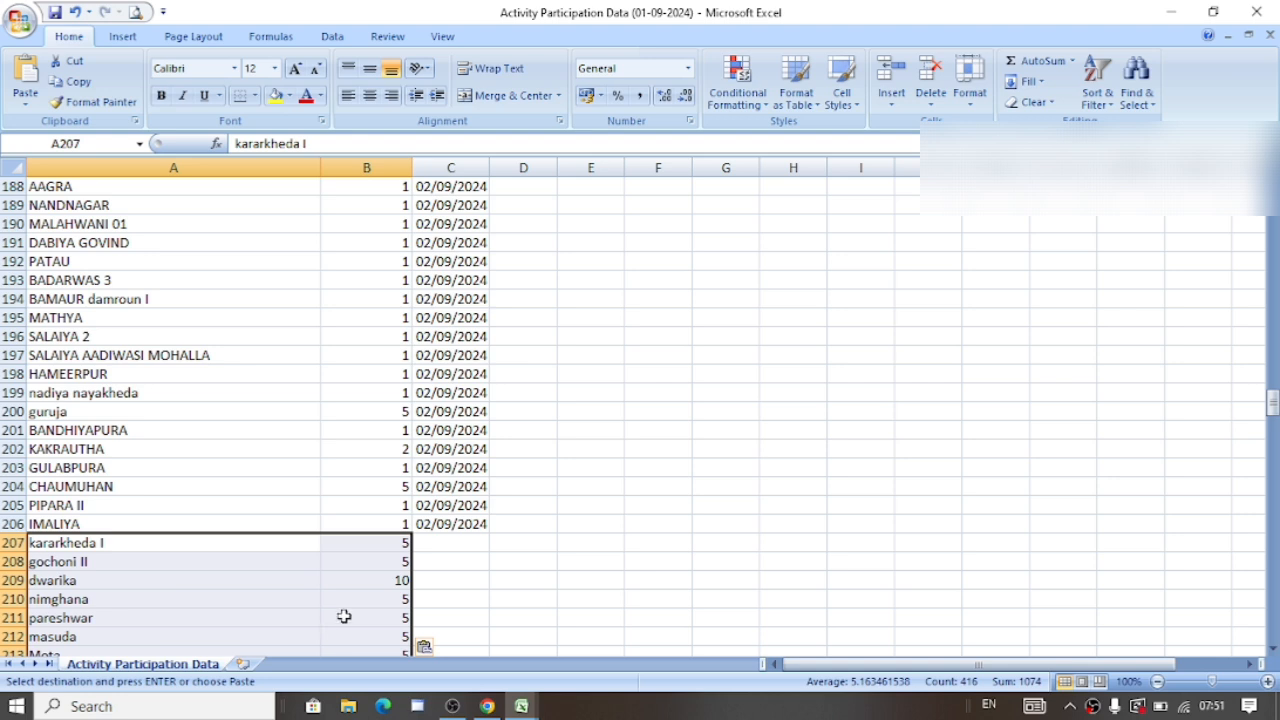
- Enter the date 03/09/2024 in C207 and fill it down to the last pasted row, C414
left_click(474, 539)
key("ctrl+apostrophe")
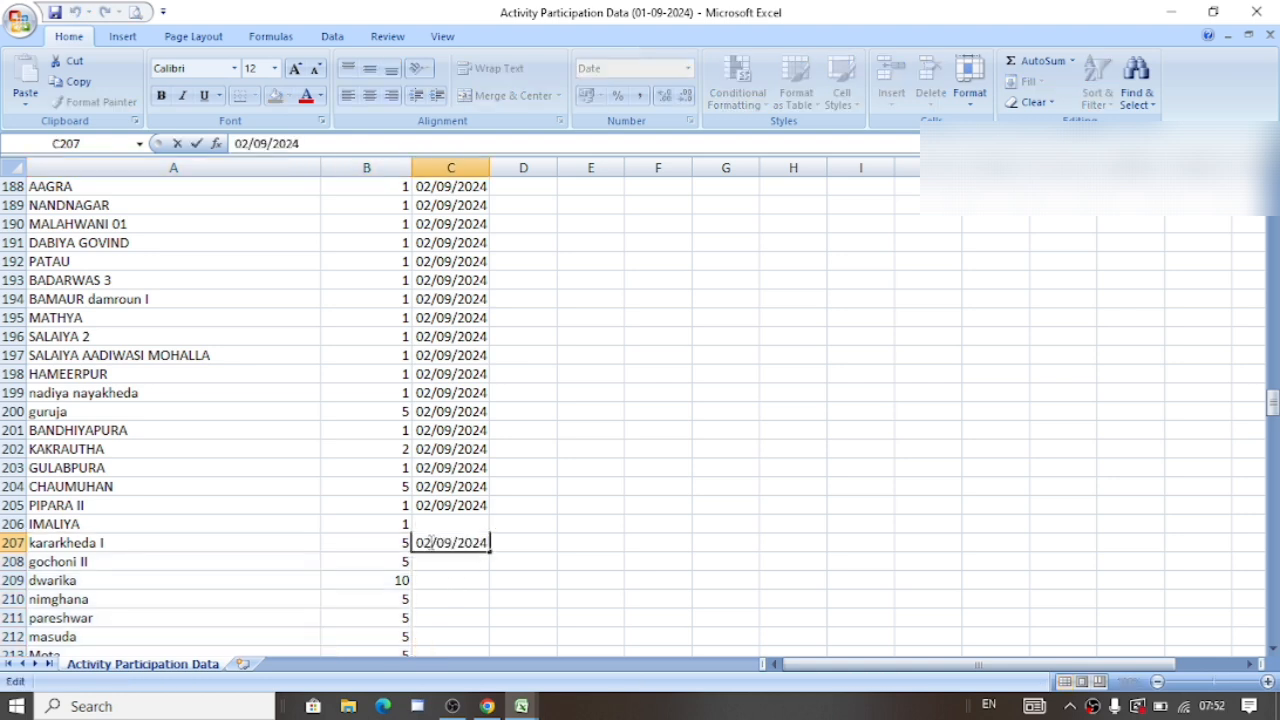
key("Return")
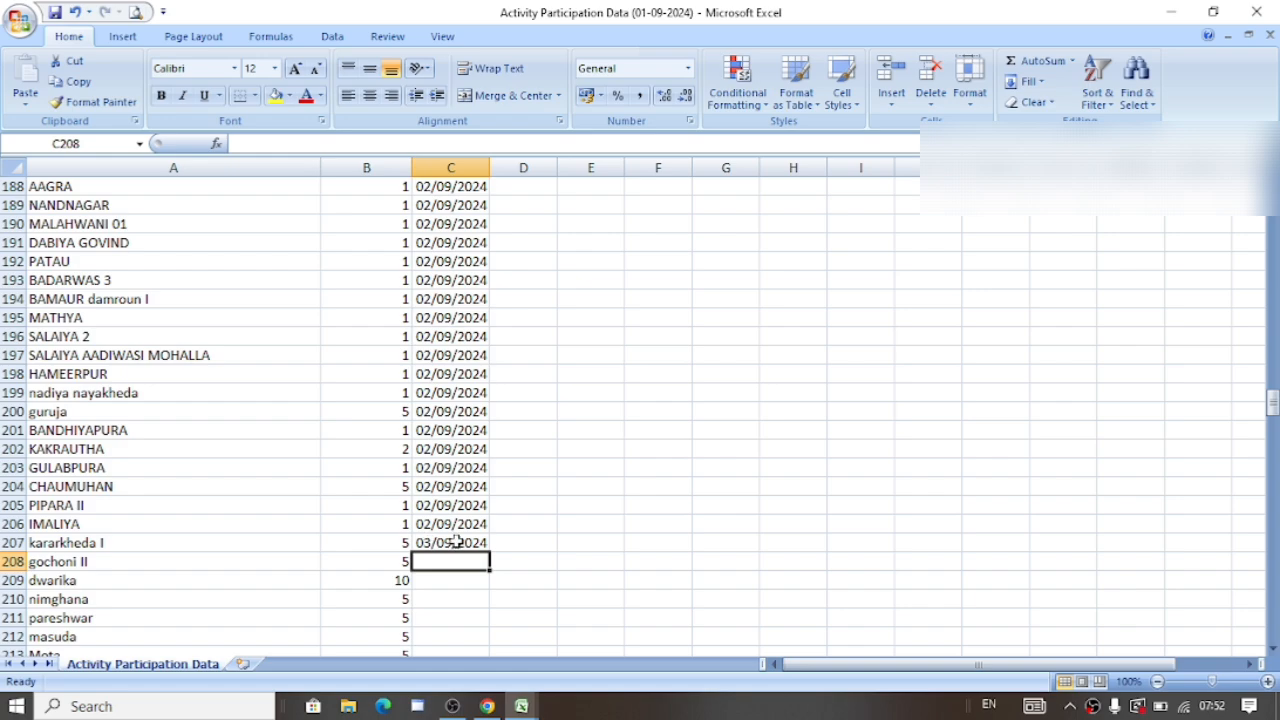
left_click(455, 540)
left_click_drag(455, 540, 453, 706)
left_click_drag(455, 640, 455, 622)
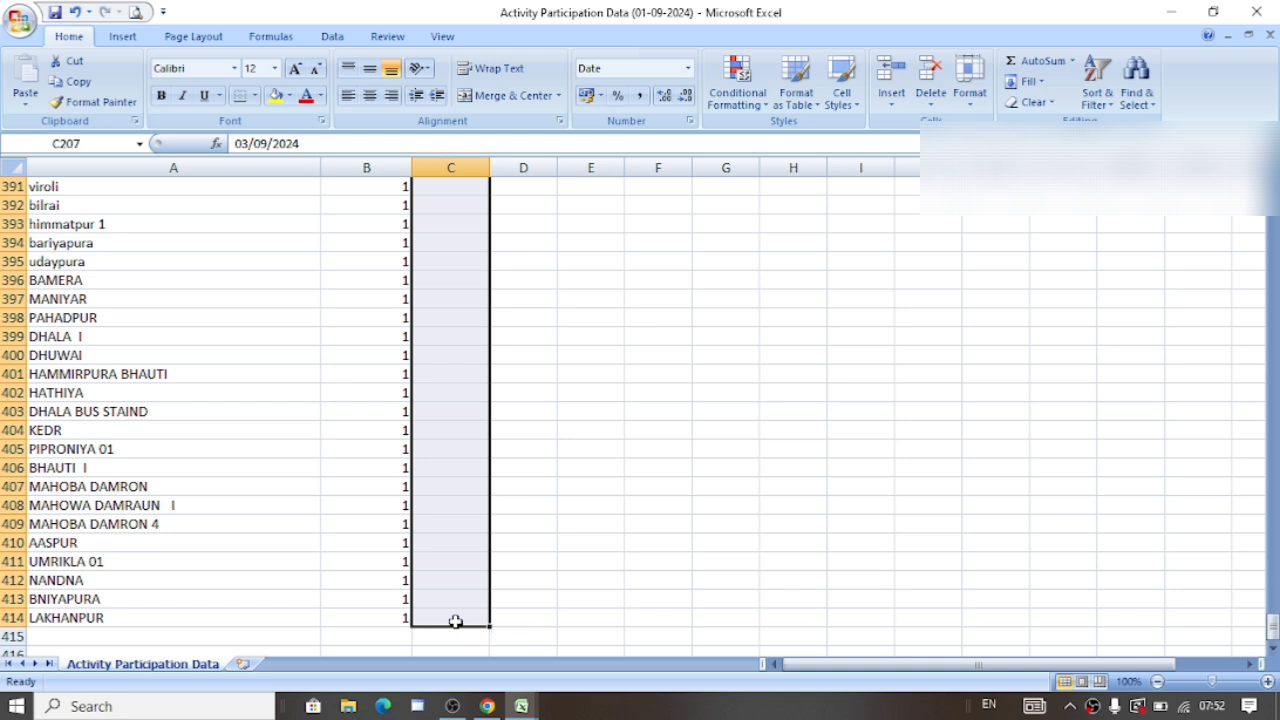
key("ctrl+d")
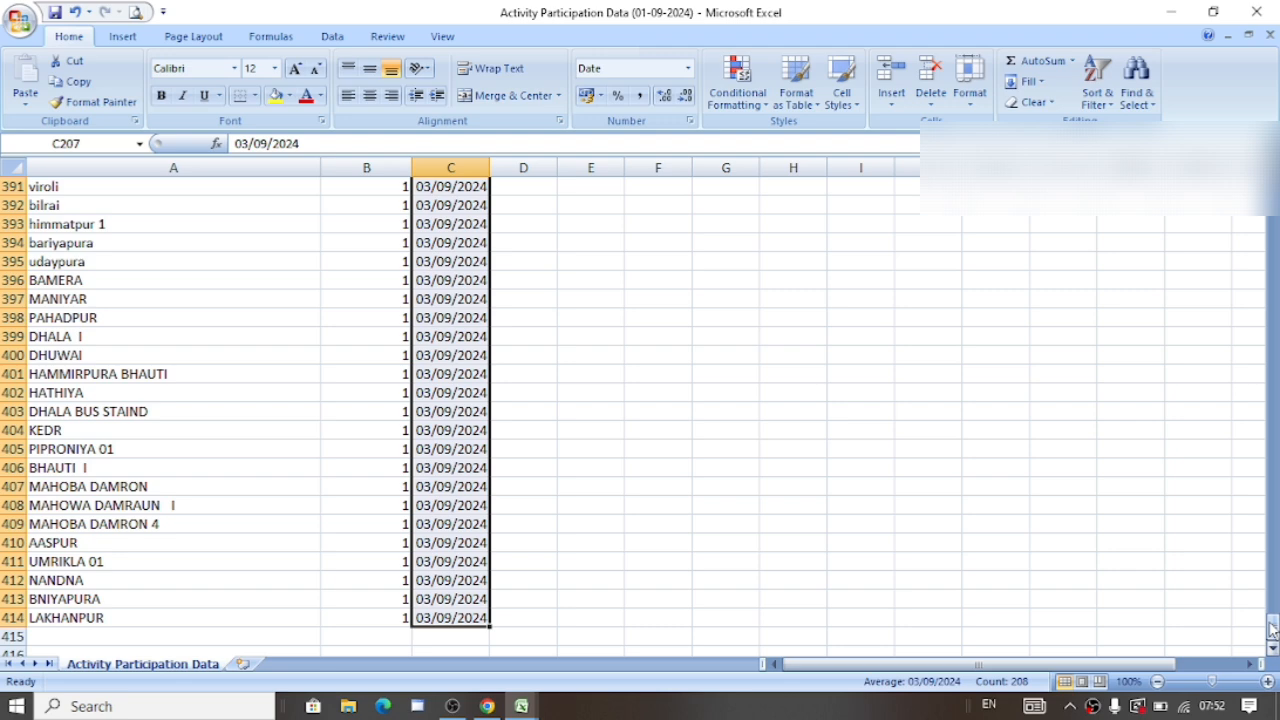
- Apply All Borders to the whole combined table, from A1 through C414
left_click_drag(1272, 627, 1272, 228)
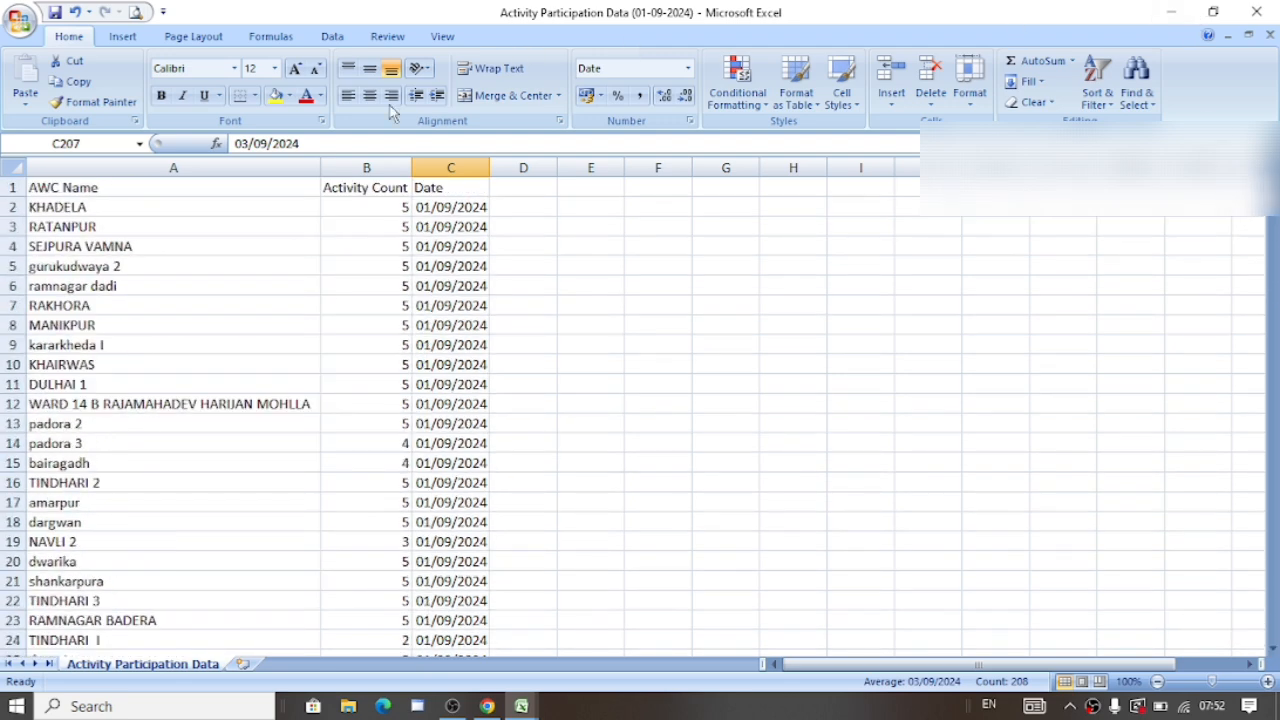
left_click(236, 168)
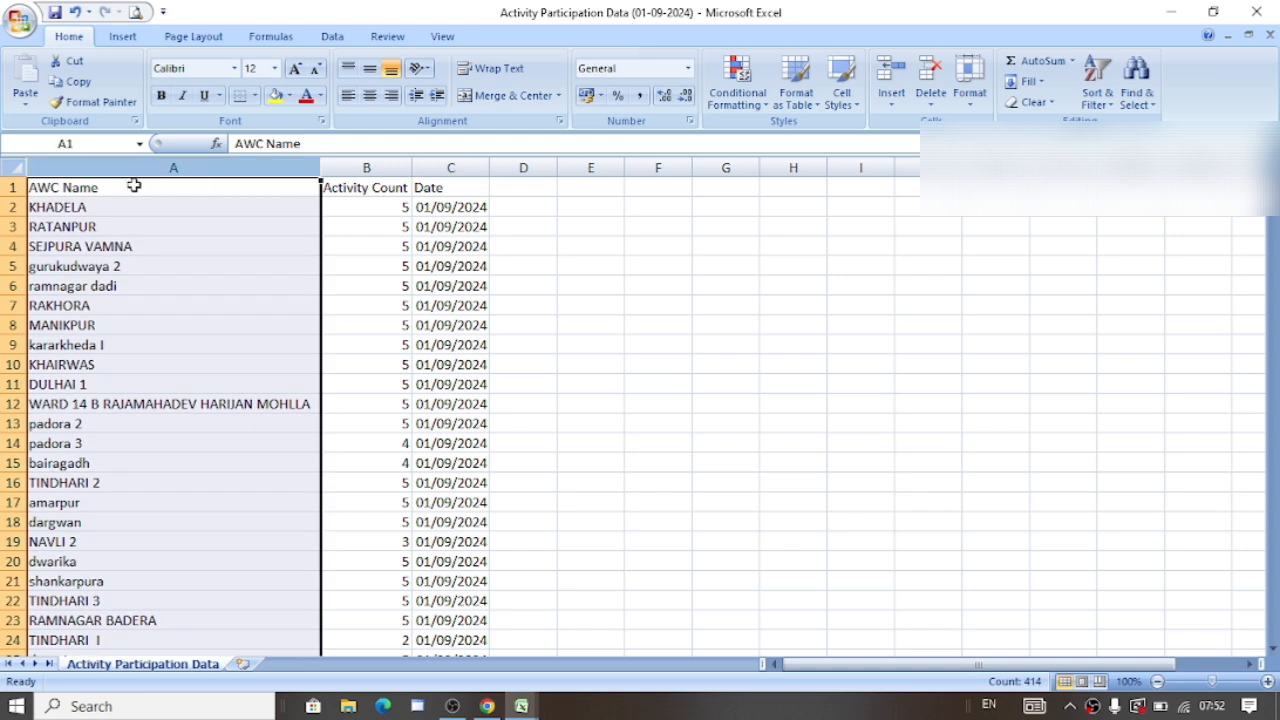
left_click(82, 207)
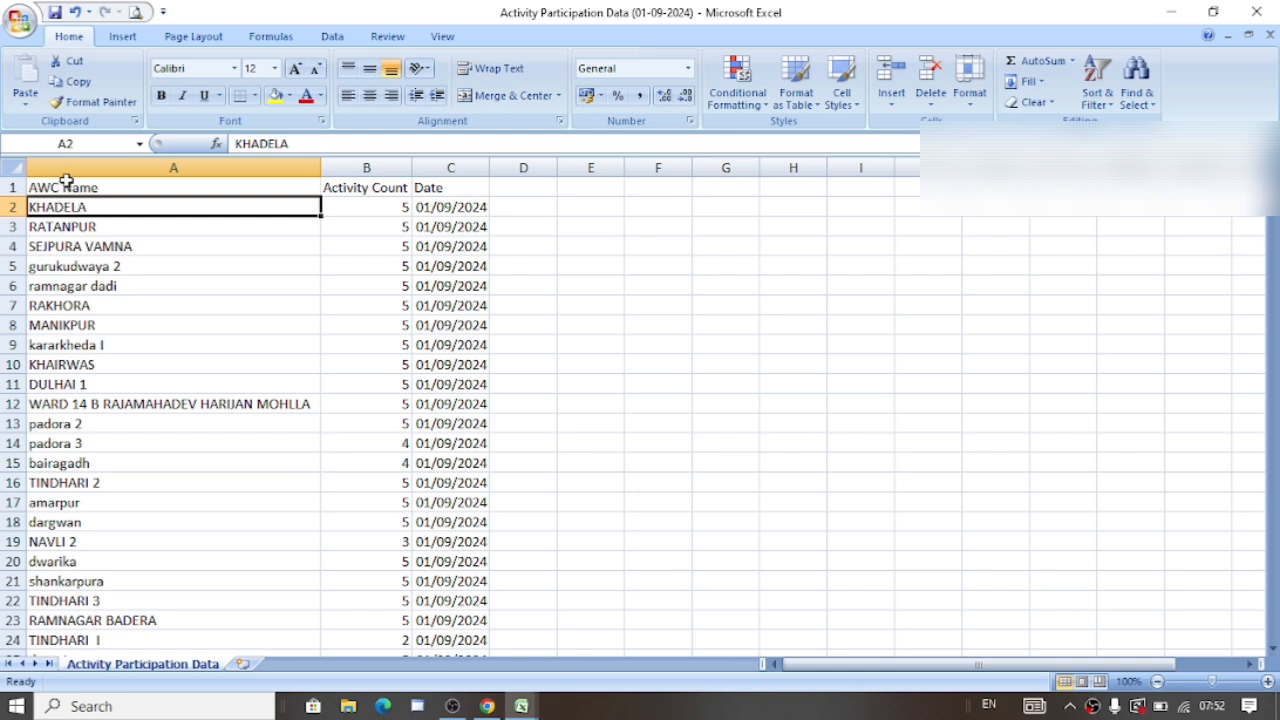
left_click_drag(63, 186, 470, 191)
key("ctrl+shift+Down")
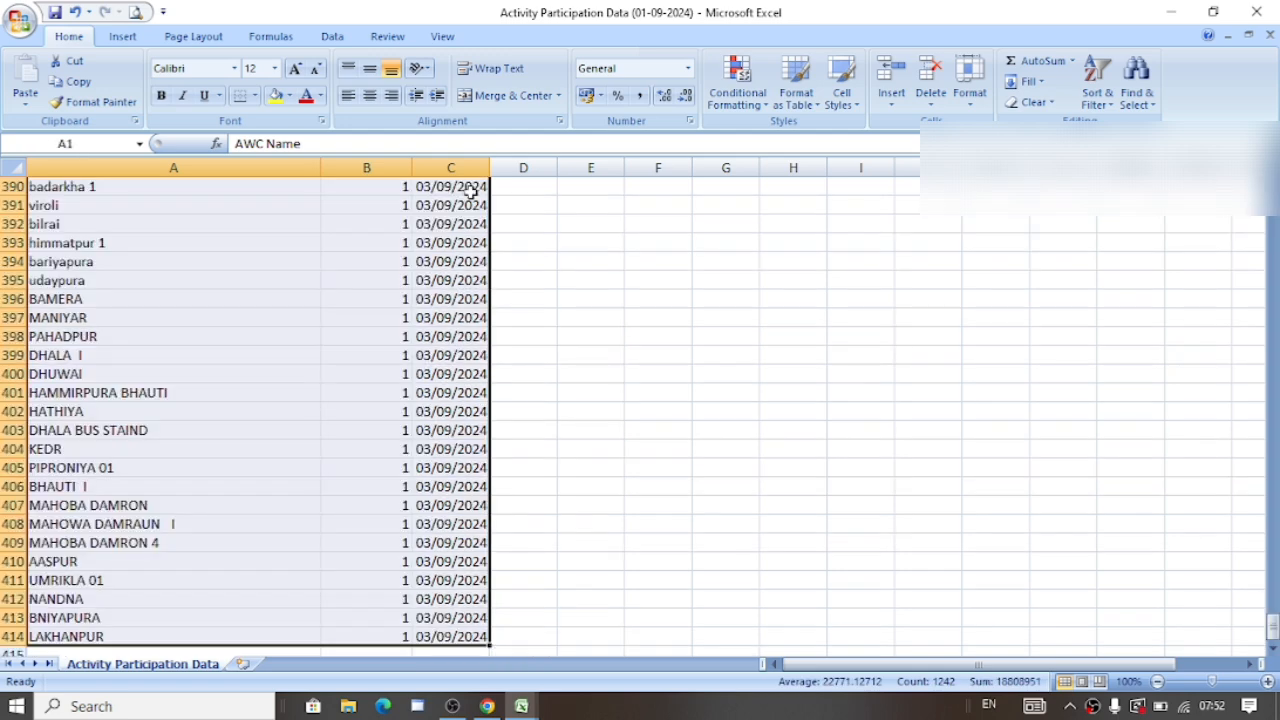
left_click(255, 96)
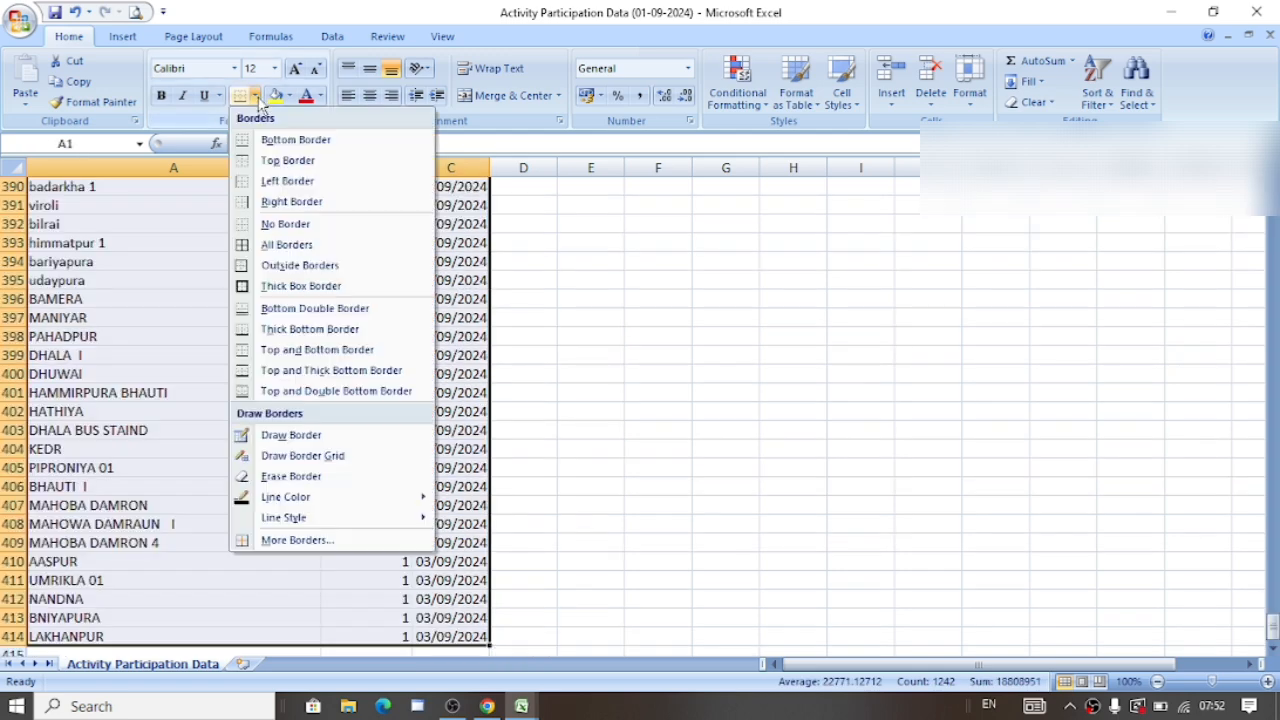
left_click(262, 244)
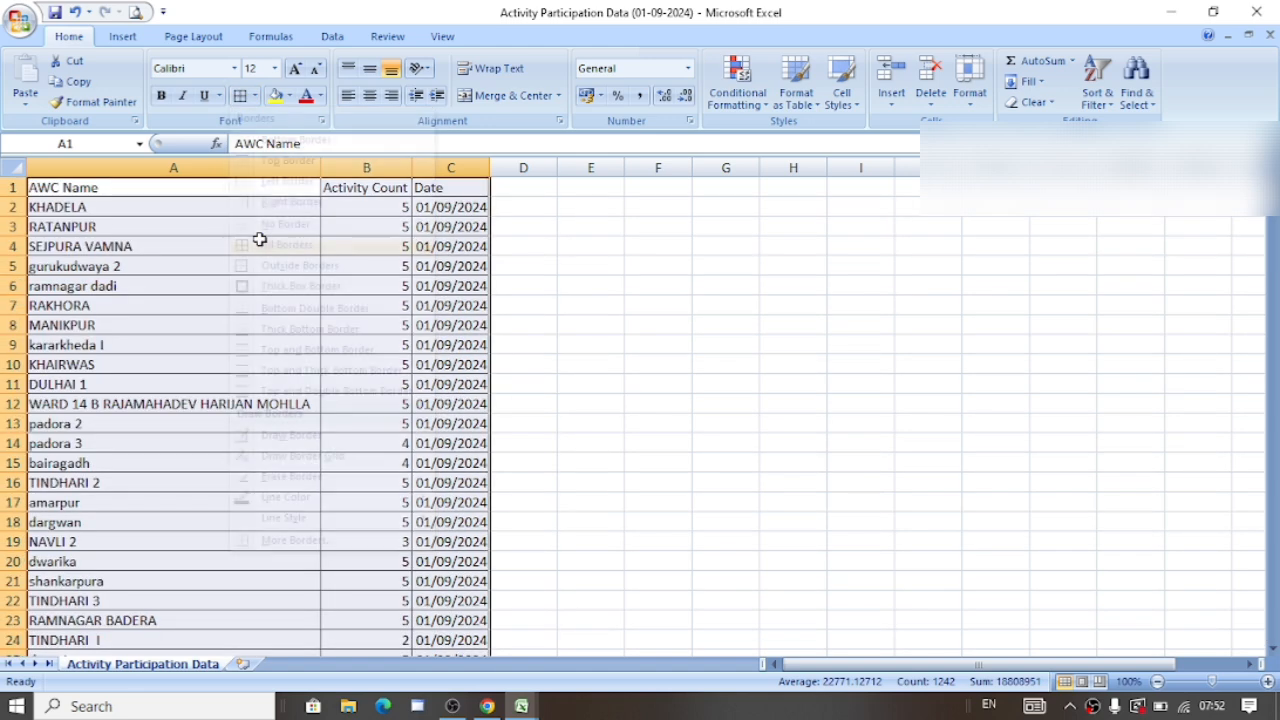
- Center the contents of the combined table horizontally and vertically in their cells
left_click(369, 96)
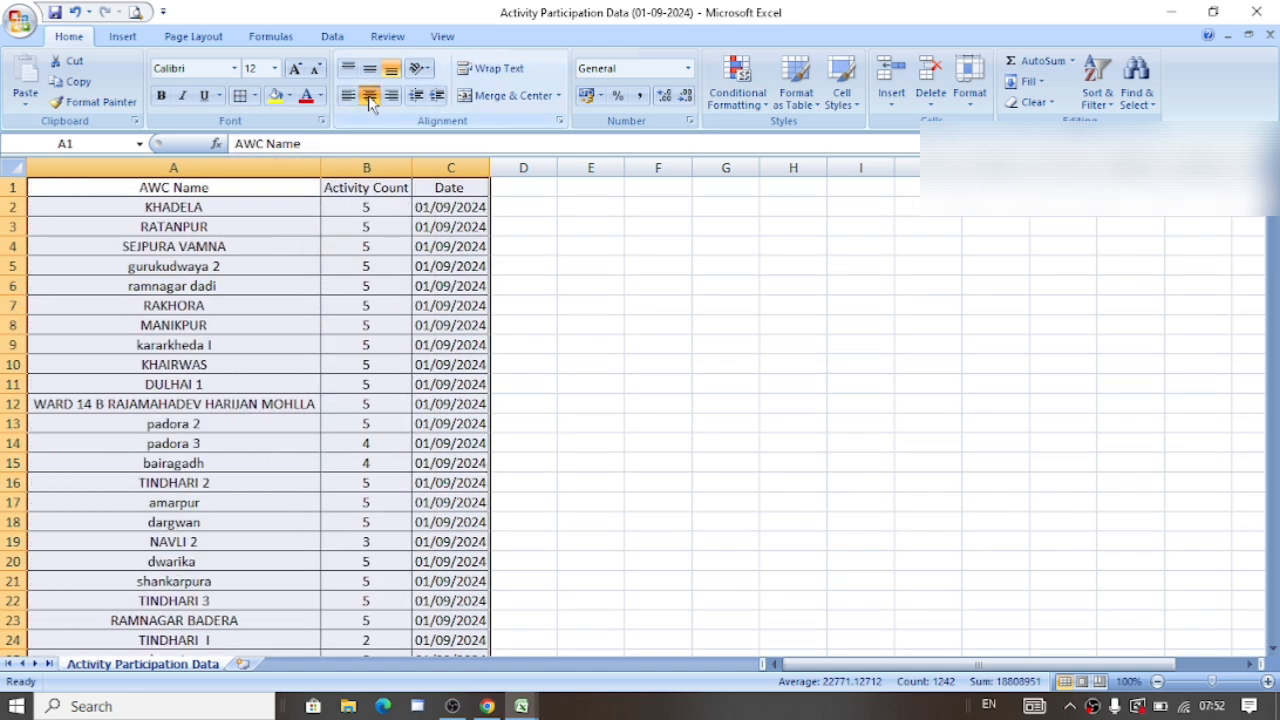
left_click(369, 70)
left_click(652, 326)
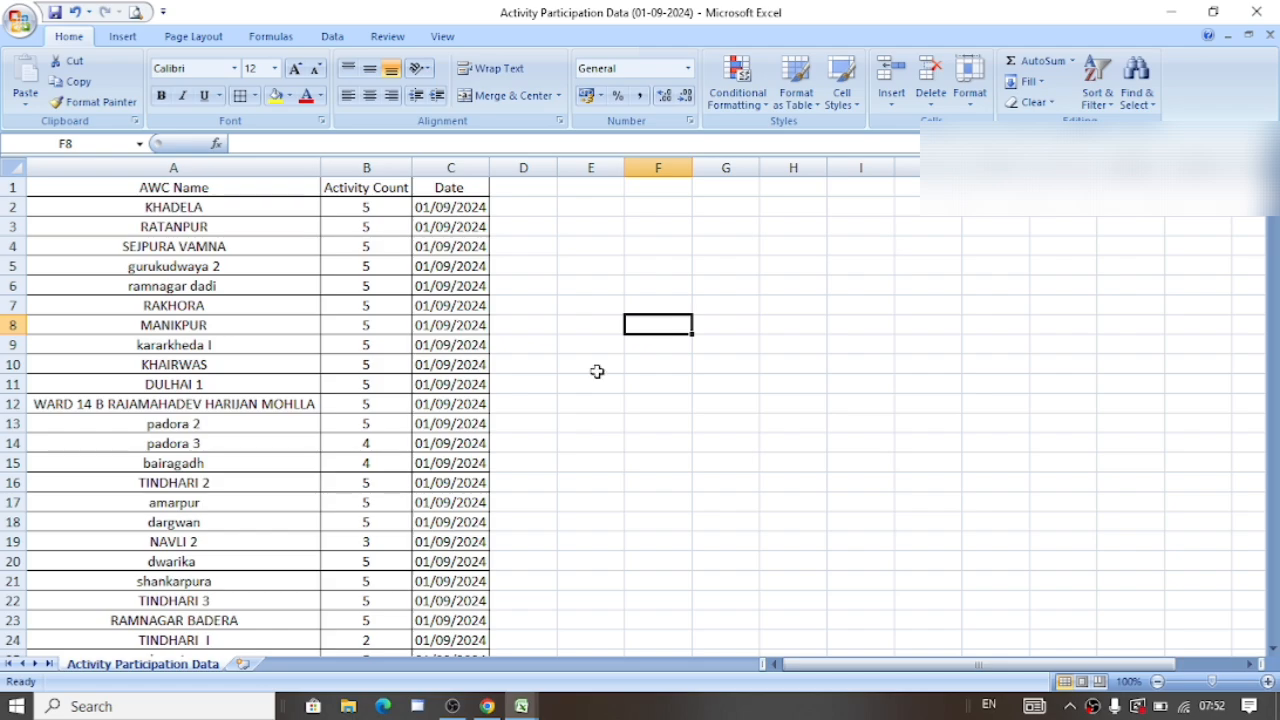
- Switch to the Poshan Abhiyaan page in the browser and copy the AWC rows from dhaykheda to padora 2, without the header
left_click(487, 706)
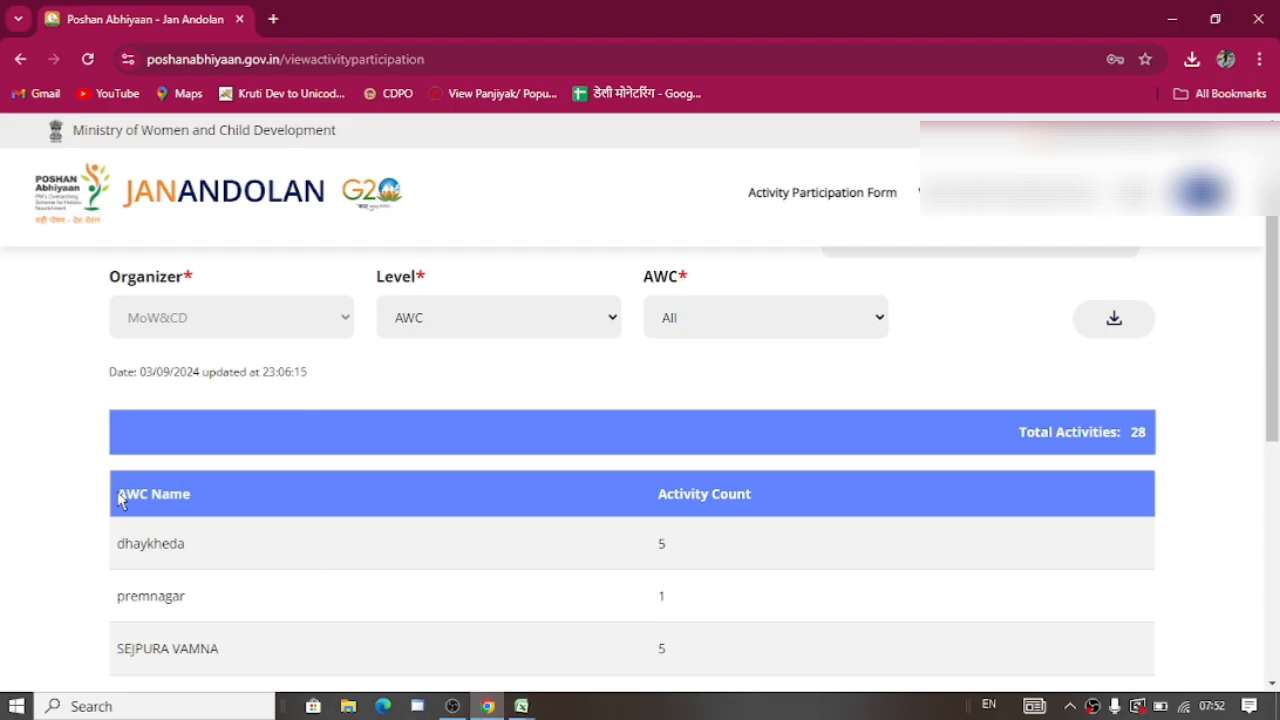
left_click_drag(116, 500, 786, 517)
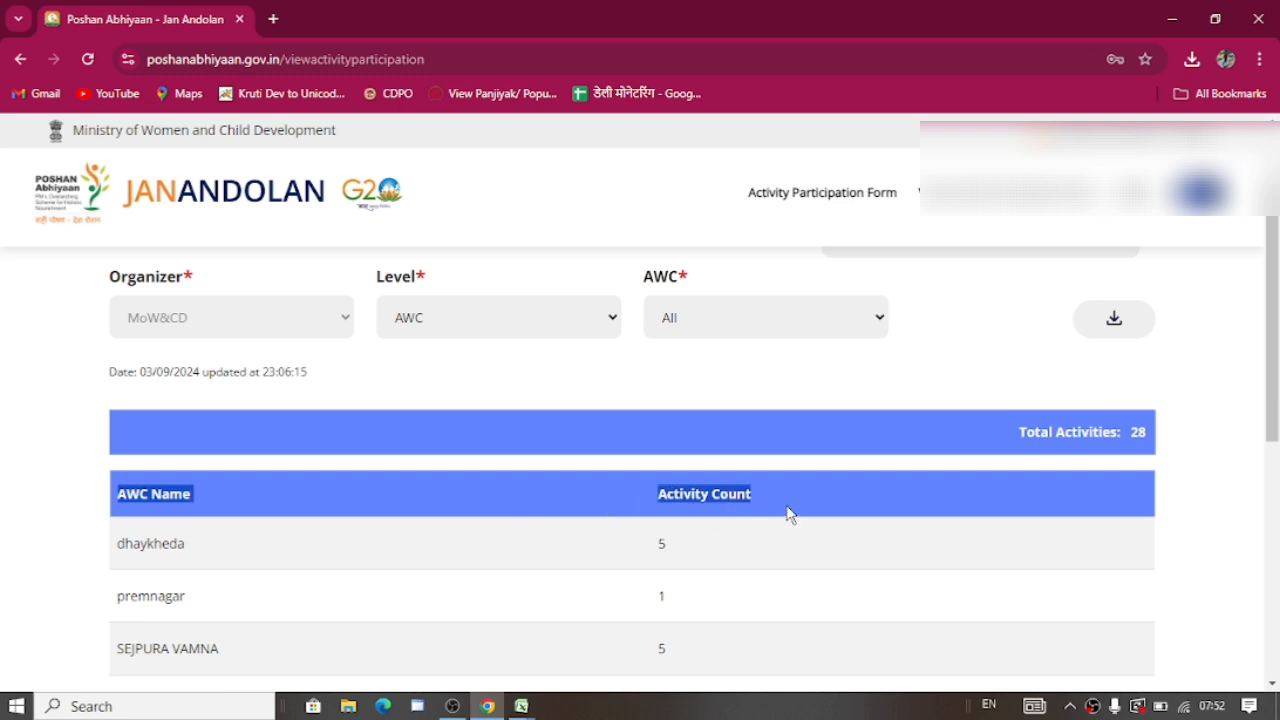
left_click(121, 543)
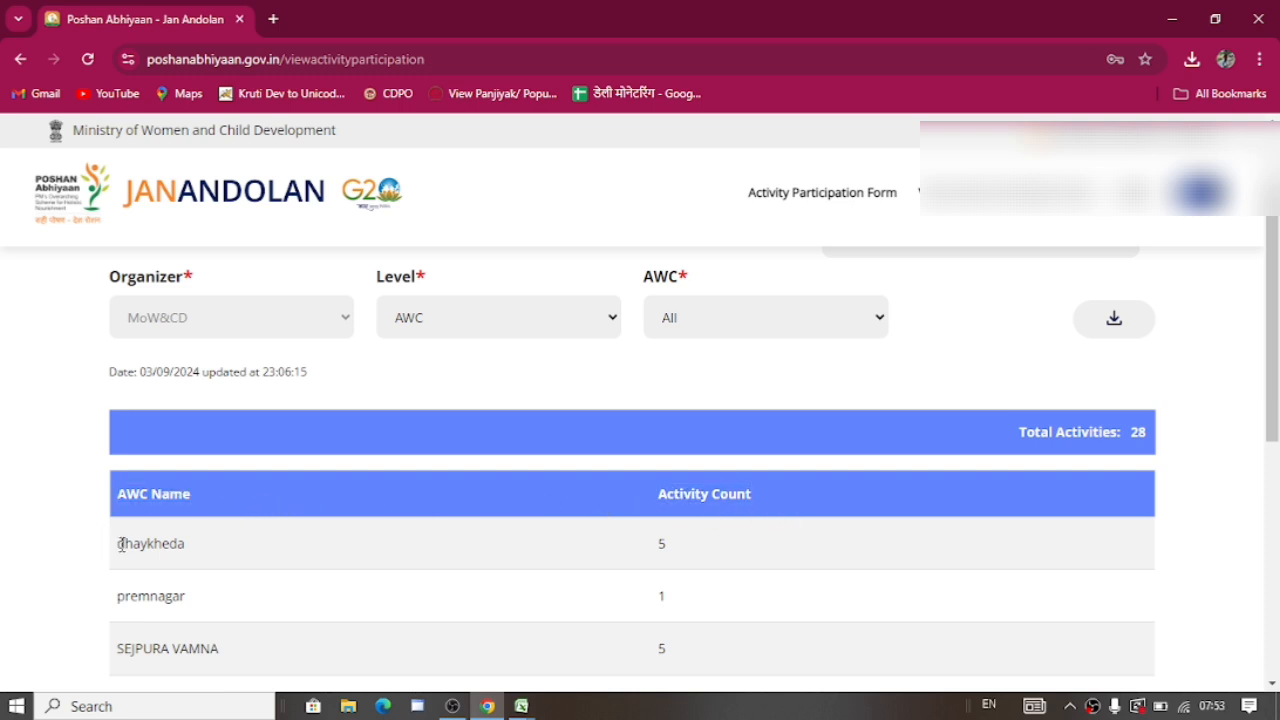
left_click_drag(116, 545, 722, 338)
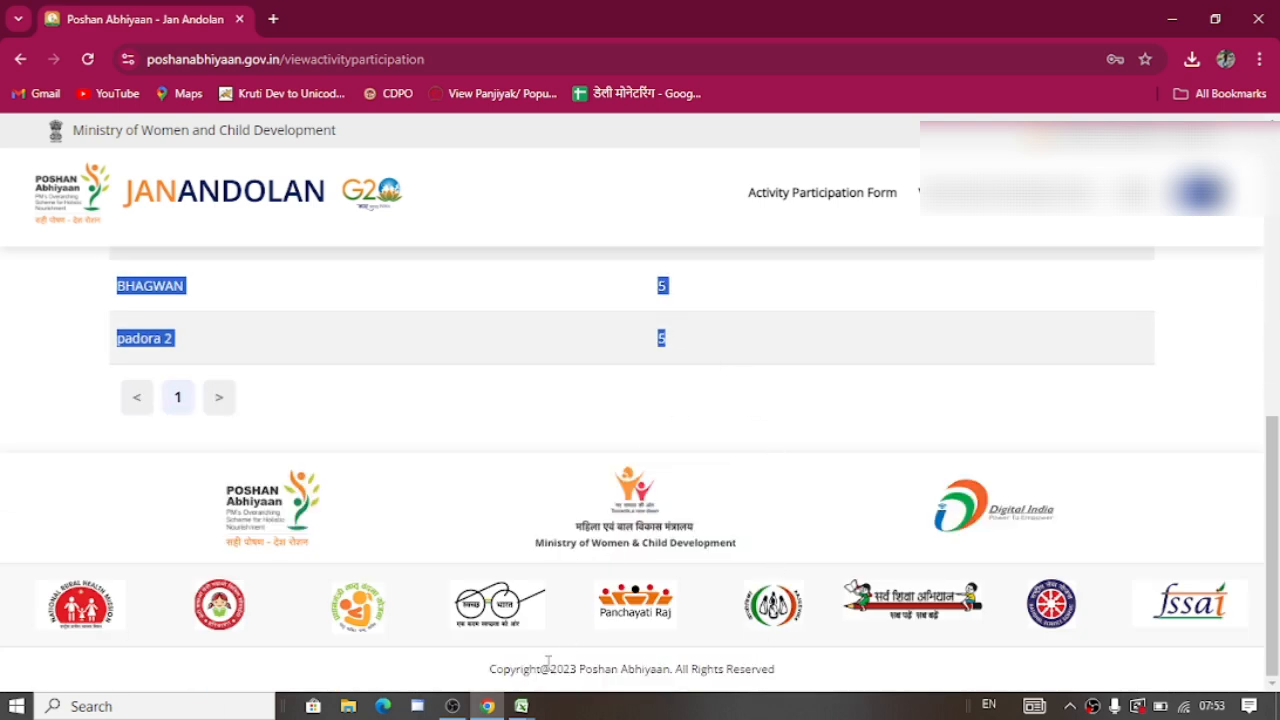
- Return to the 01-09-2024 workbook in Excel and paste the copied web rows at A415 as Unicode Text
left_click(521, 706)
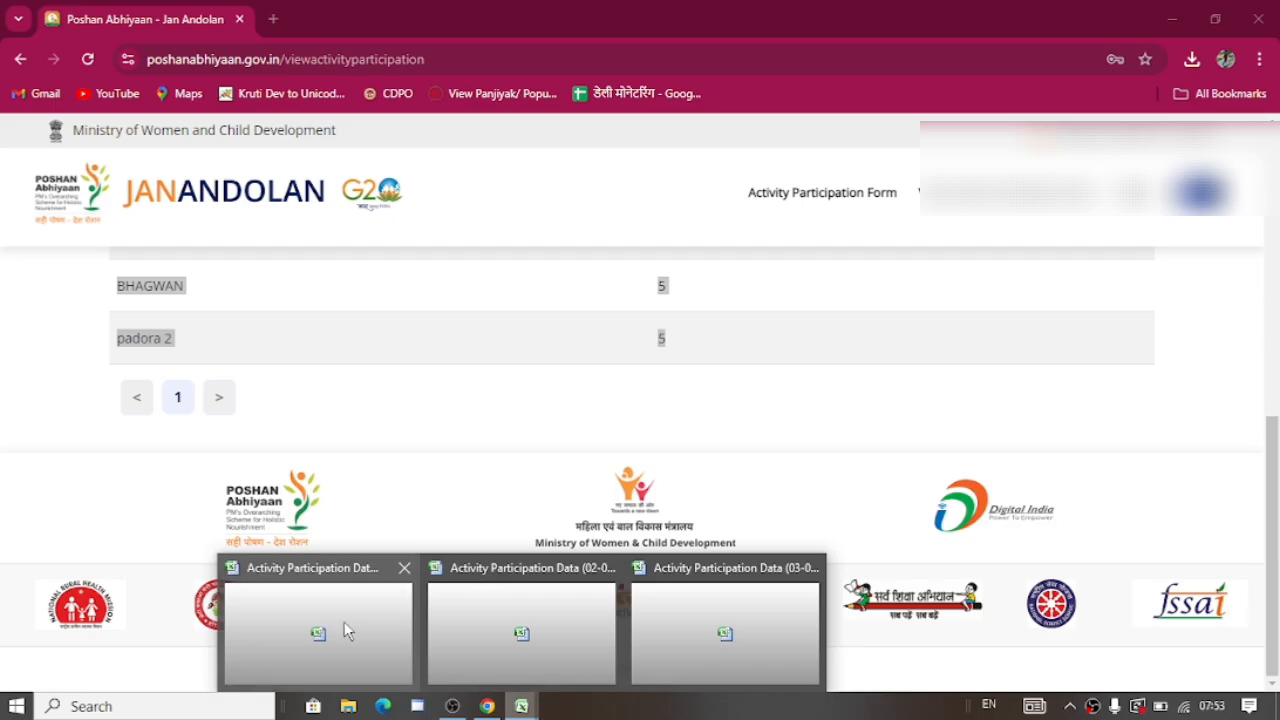
left_click(344, 621)
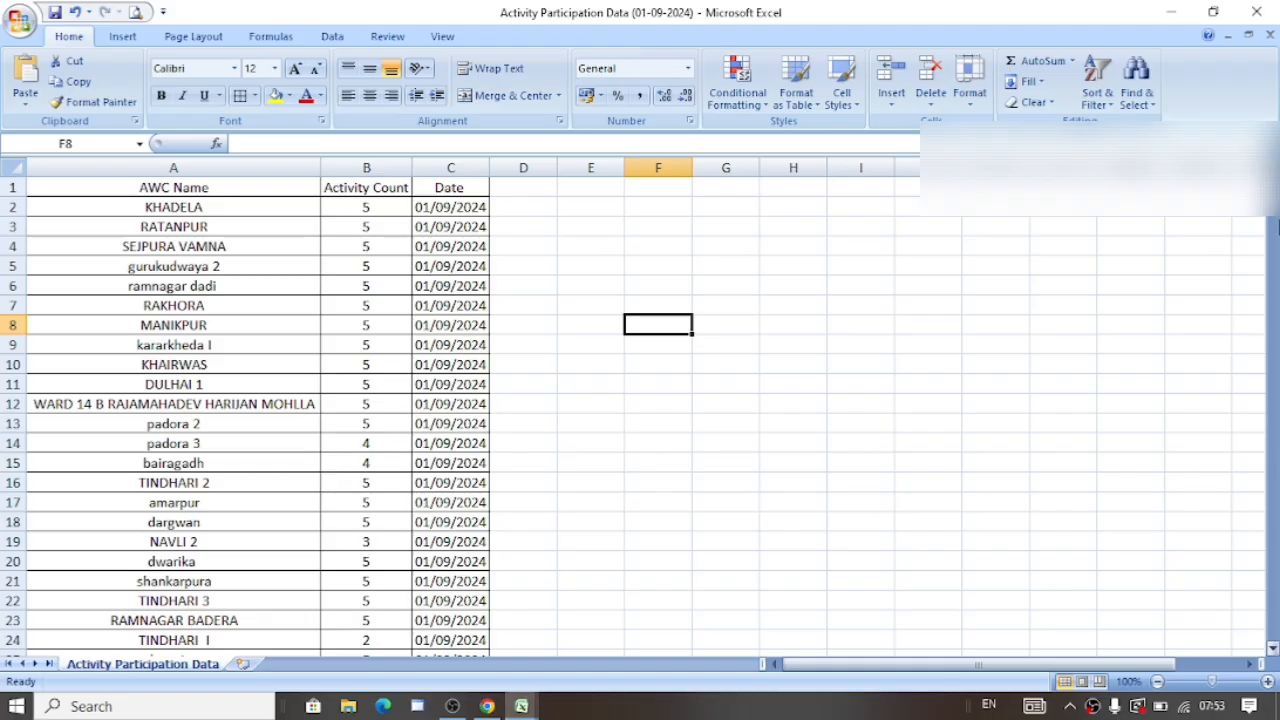
left_click_drag(1272, 230, 1273, 650)
left_click(1273, 648)
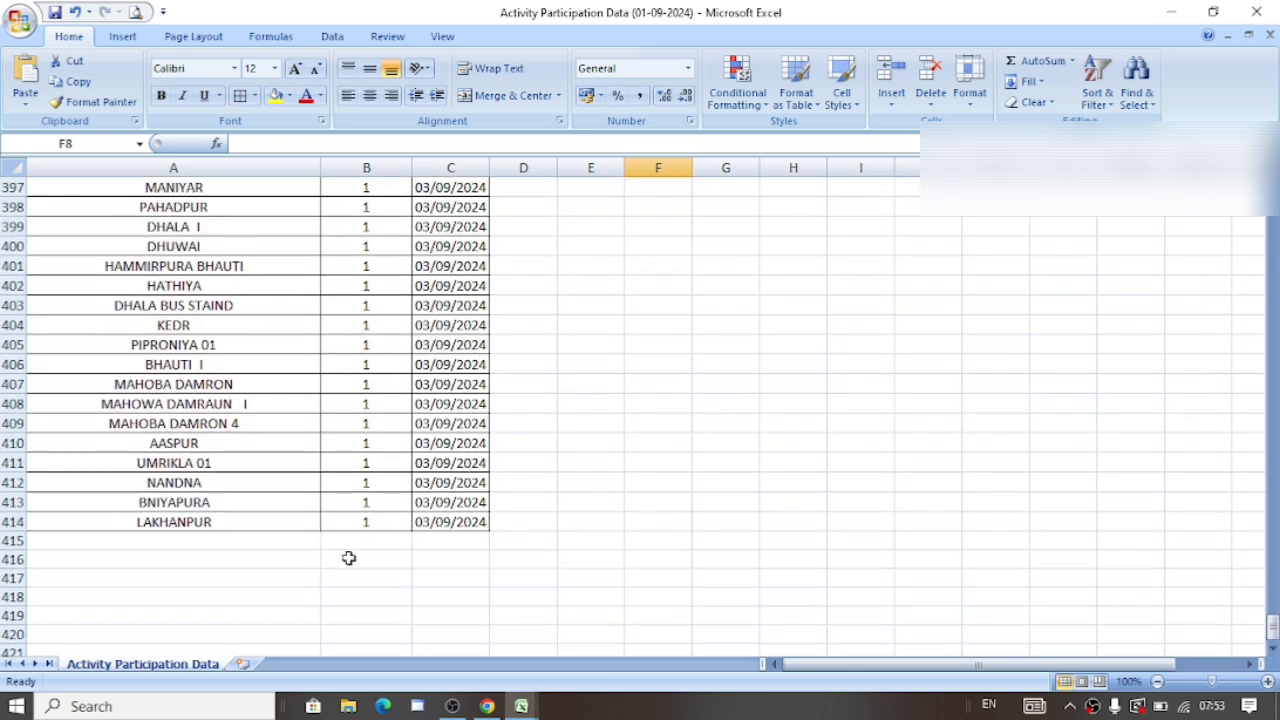
left_click(251, 545)
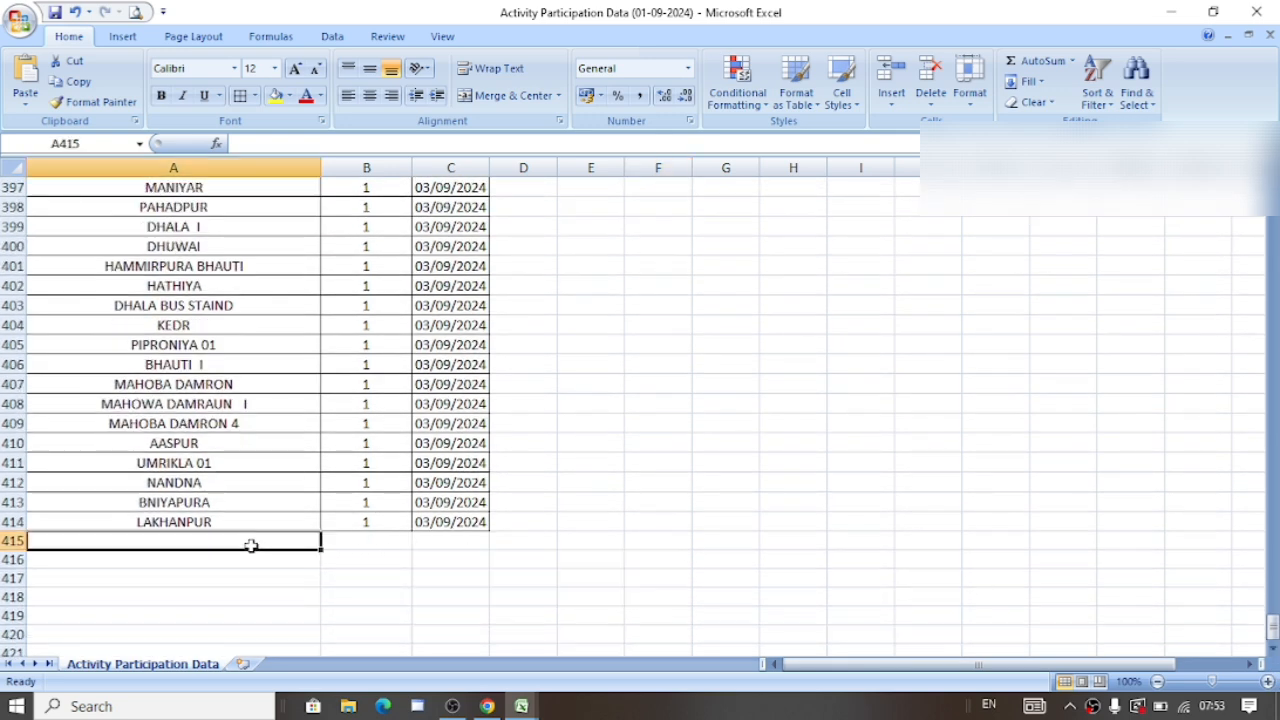
right_click(251, 545)
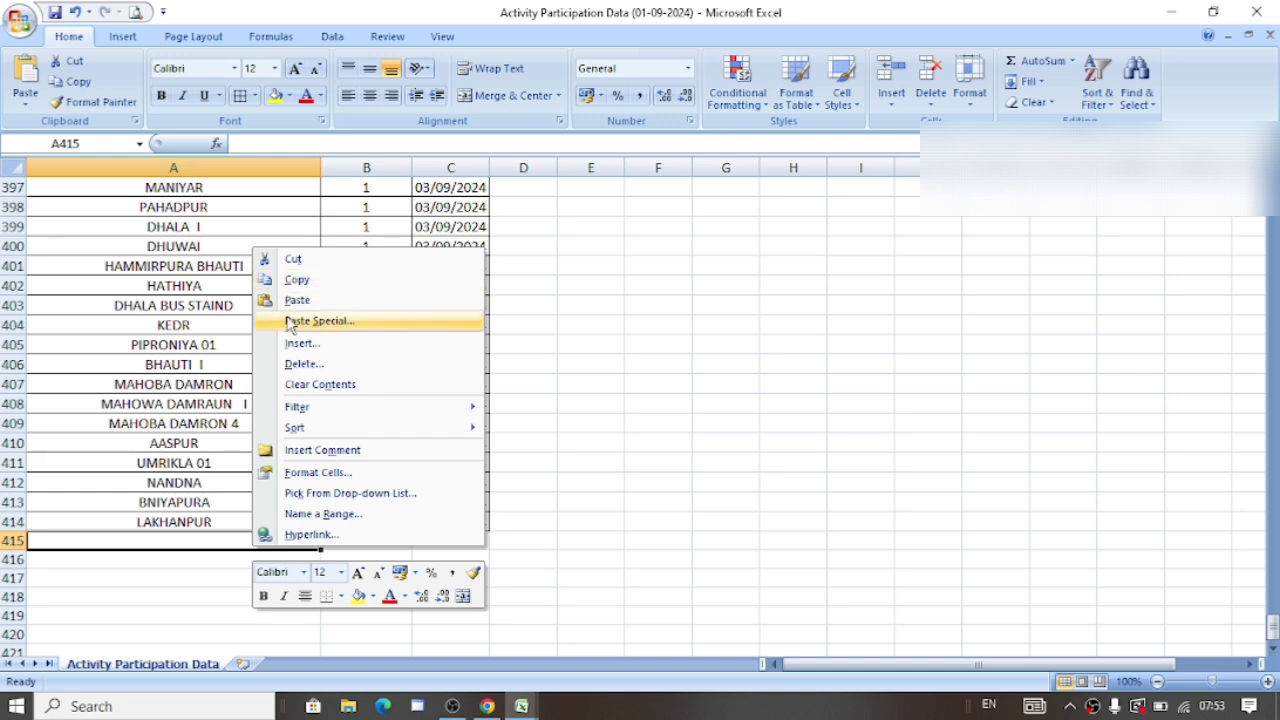
left_click(290, 325)
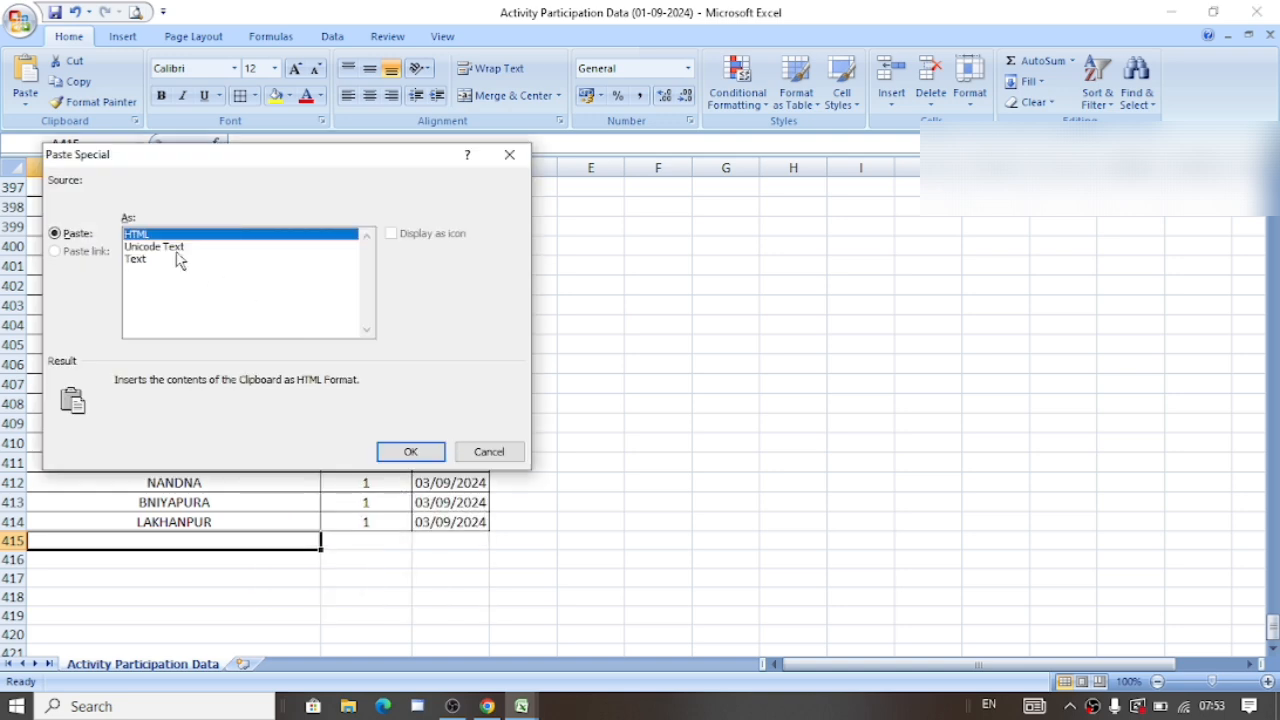
left_click(162, 248)
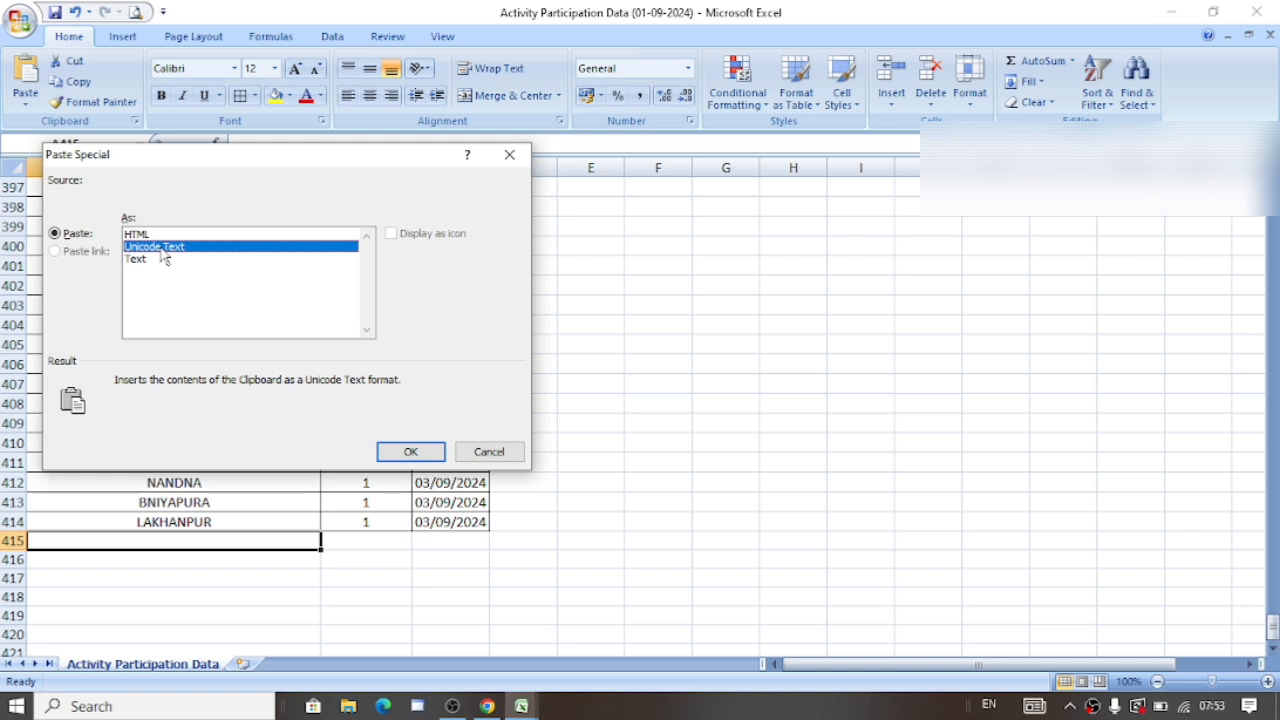
left_click(408, 452)
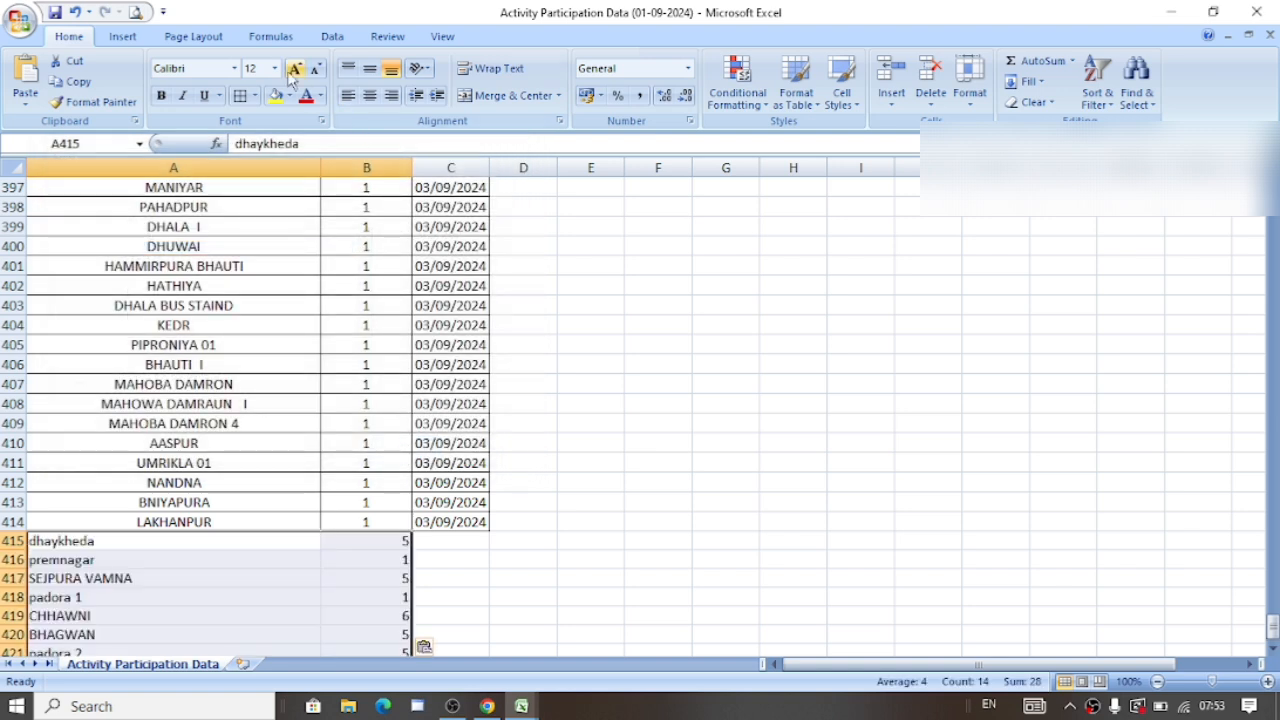
- Add all borders to the newly pasted rows from A415 and center their contents horizontally and vertically
left_click(241, 96)
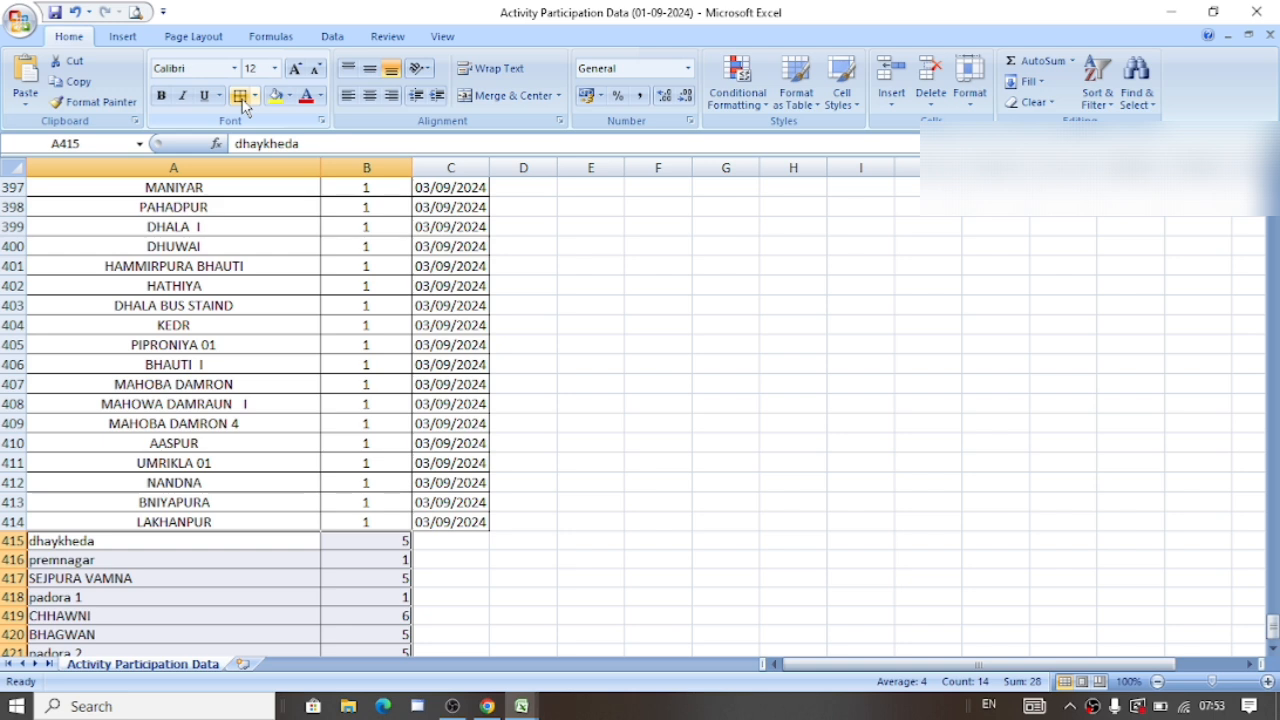
left_click(370, 96)
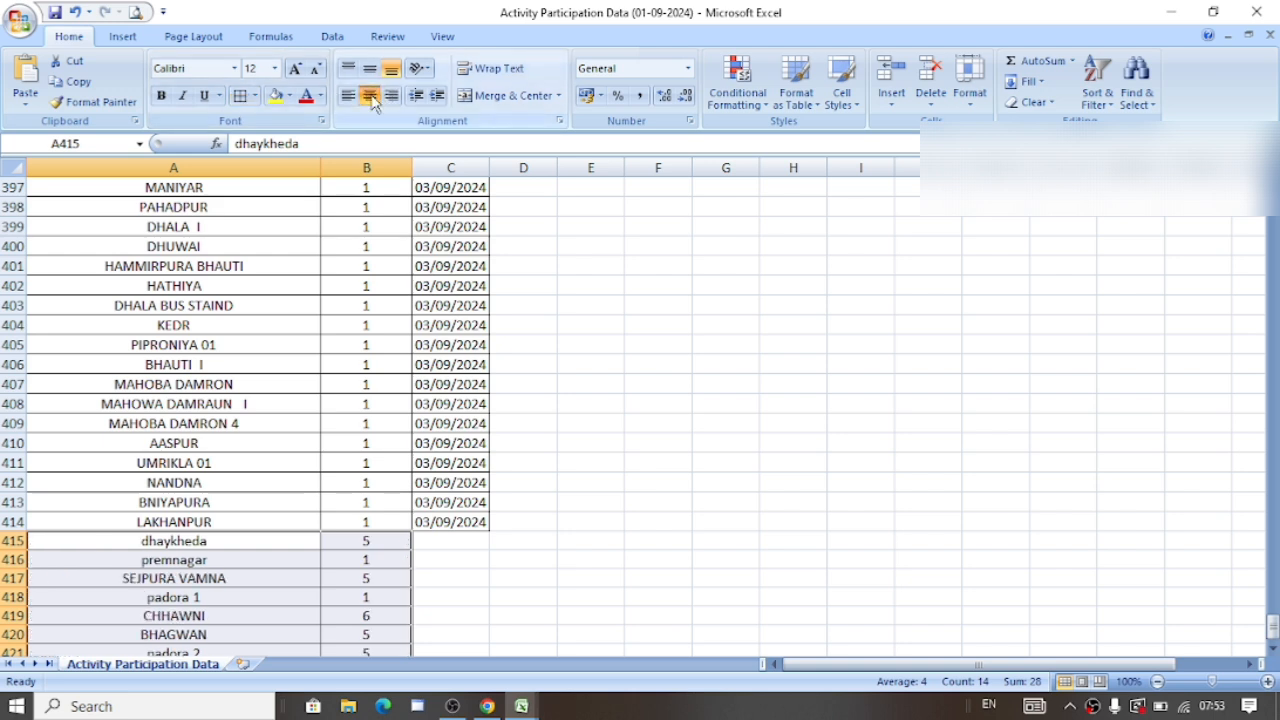
left_click(369, 68)
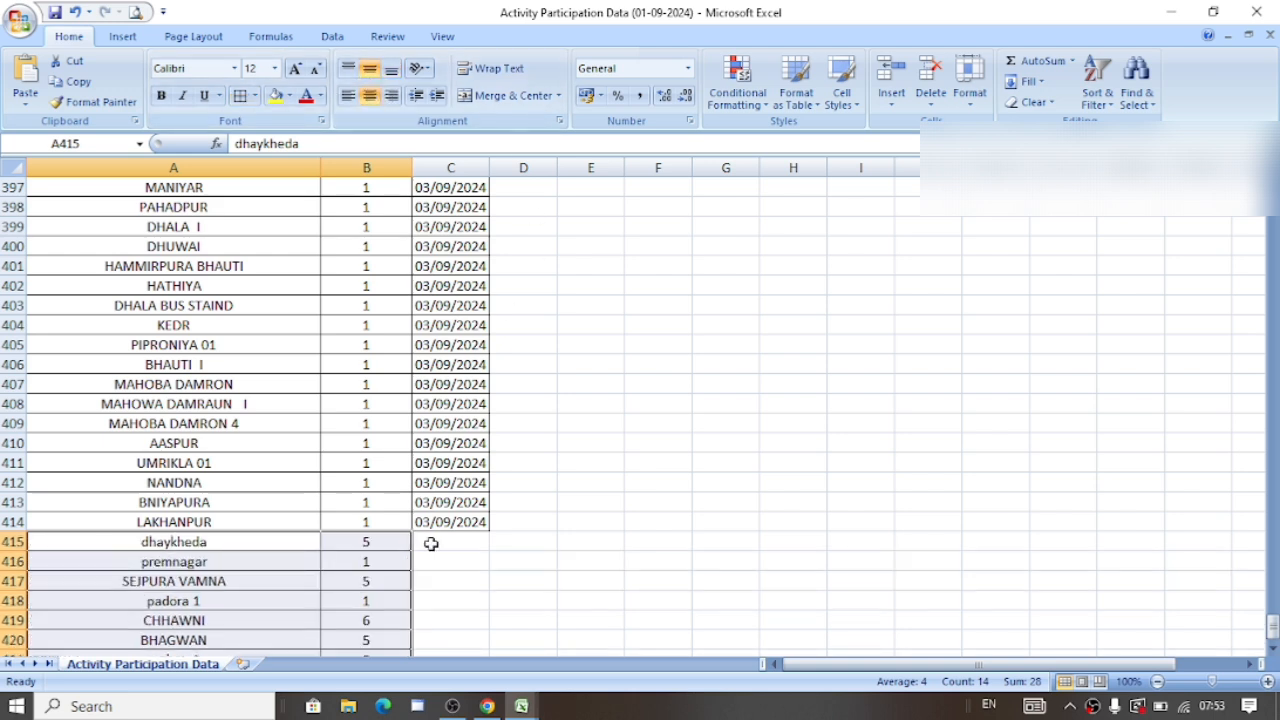
- Enter the date 04/09/2024 in C415 and fill it down through C421 for the newly pasted AWC rows
left_click(431, 543)
key("ctrl+apostrophe")
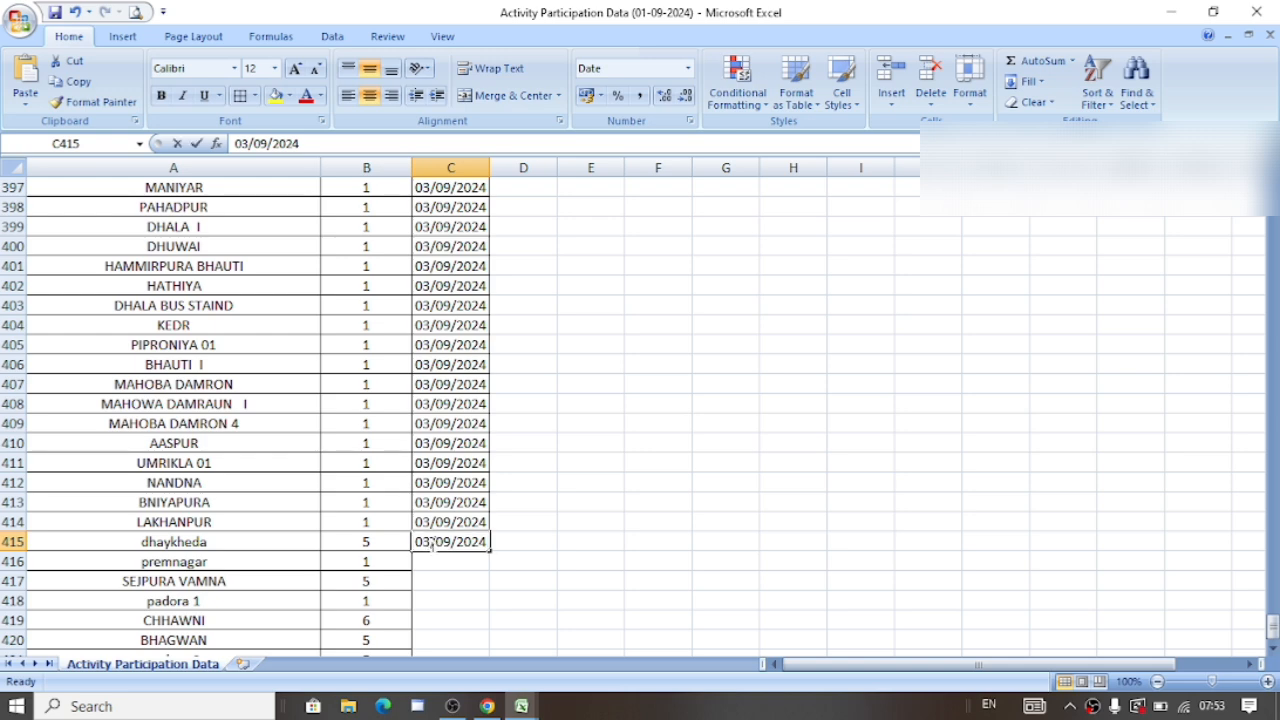
left_click(431, 543)
key("BackSpace")
type("0")
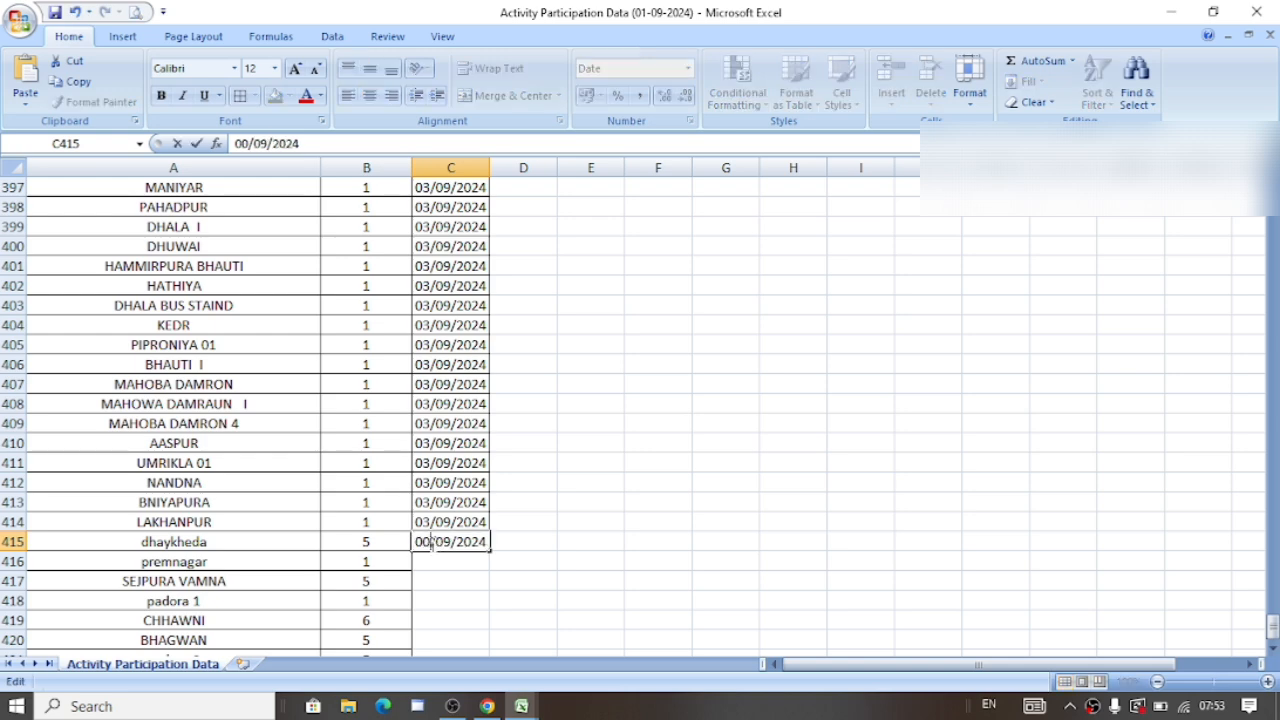
key("BackSpace")
type("4")
key("Return")
left_click_drag(432, 539, 434, 581)
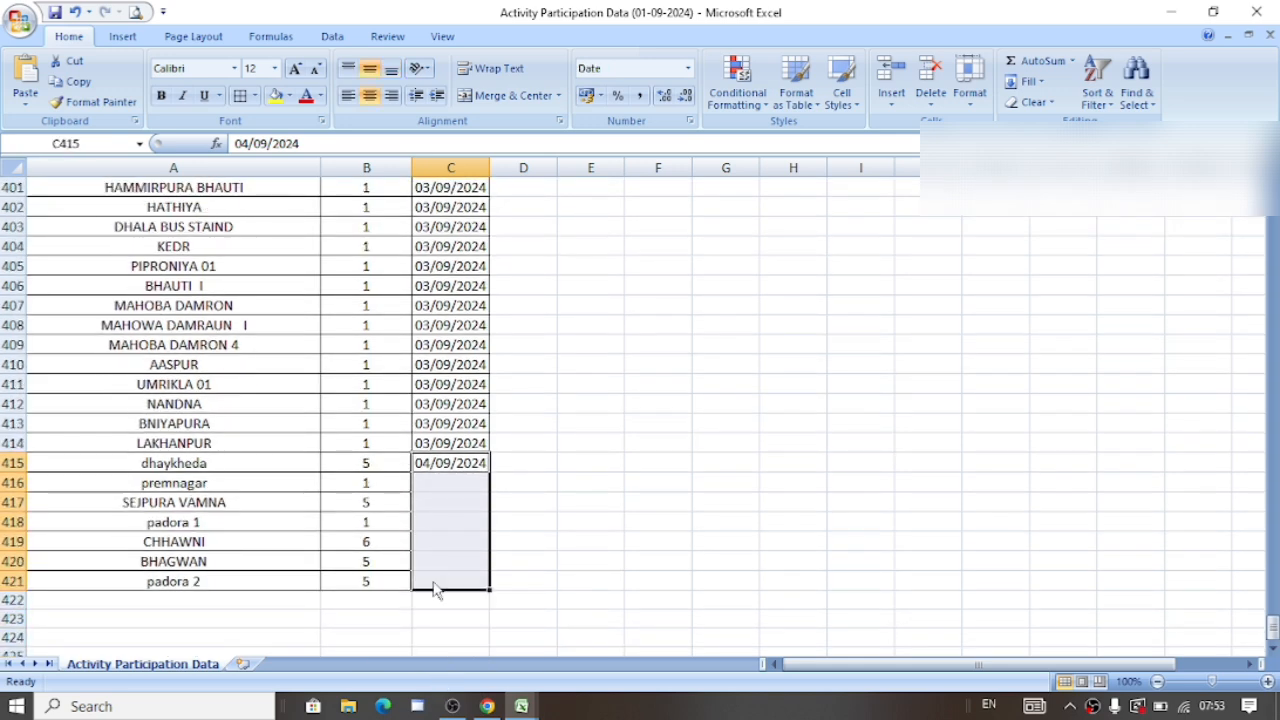
key("ctrl+d")
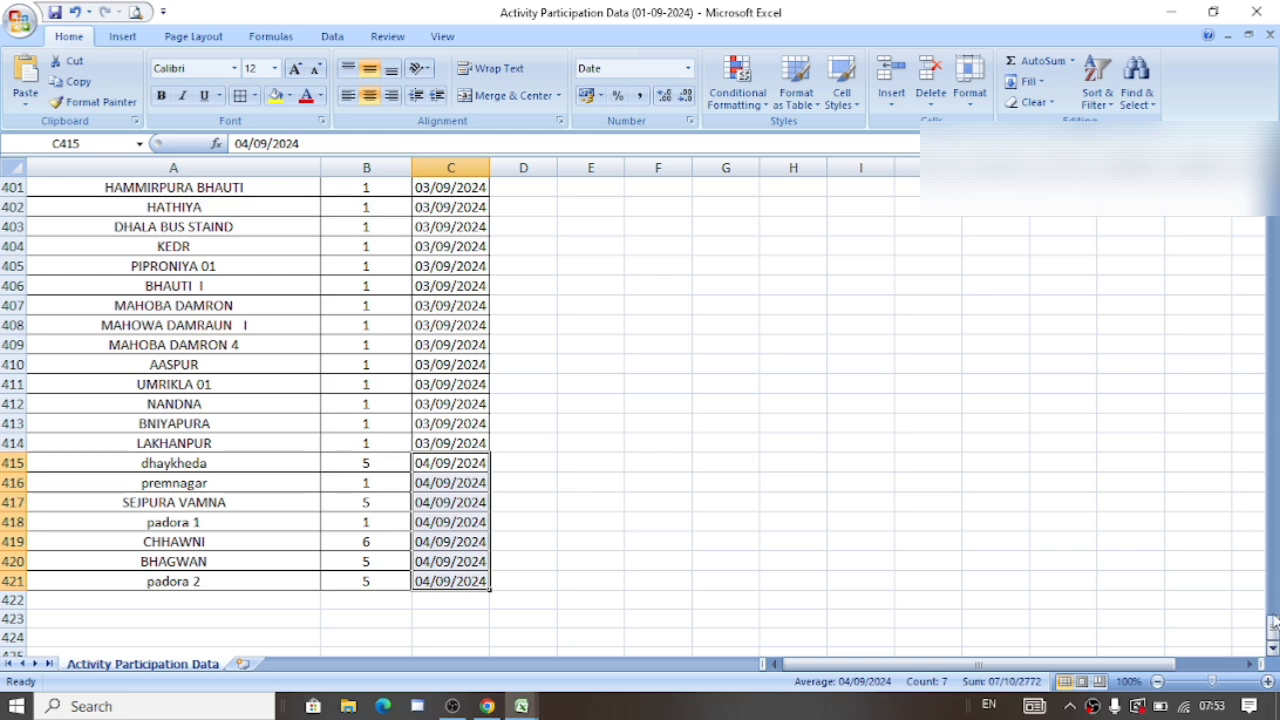
- Create a PivotTable on a new worksheet from the whole combined table, A1:C421, including its headers
left_click_drag(1273, 622, 1273, 186)
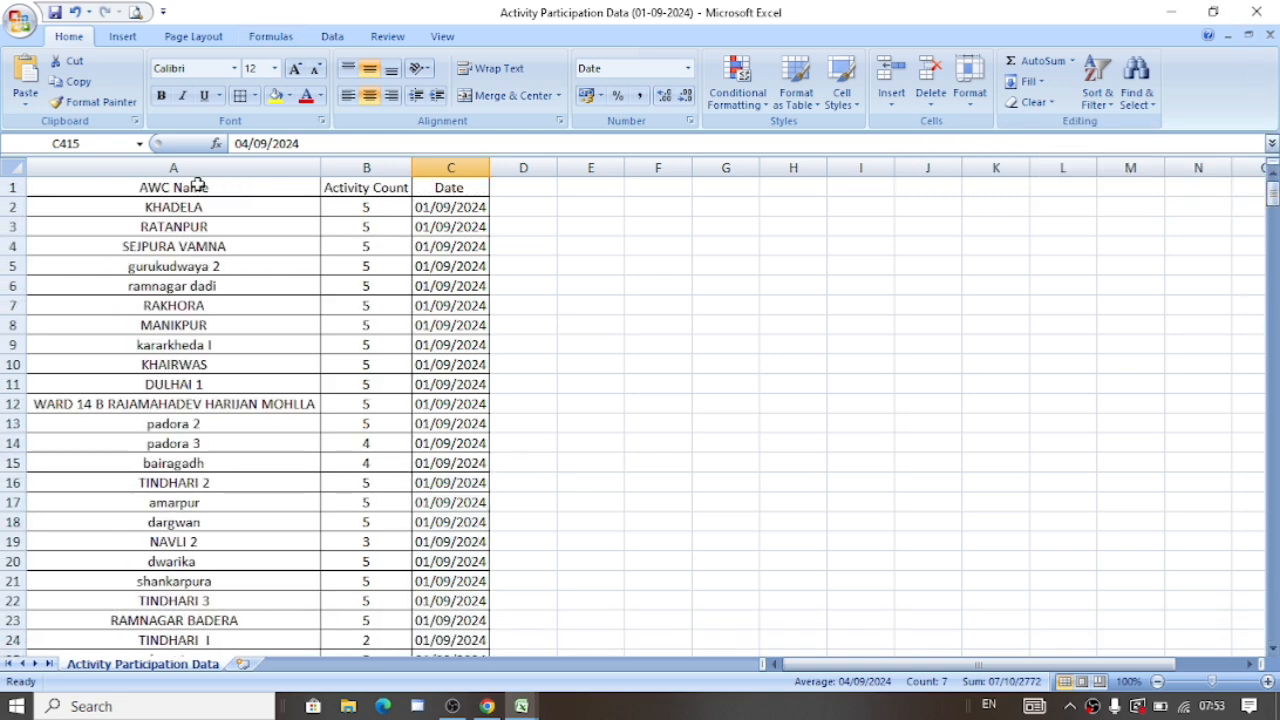
left_click_drag(200, 190, 449, 190)
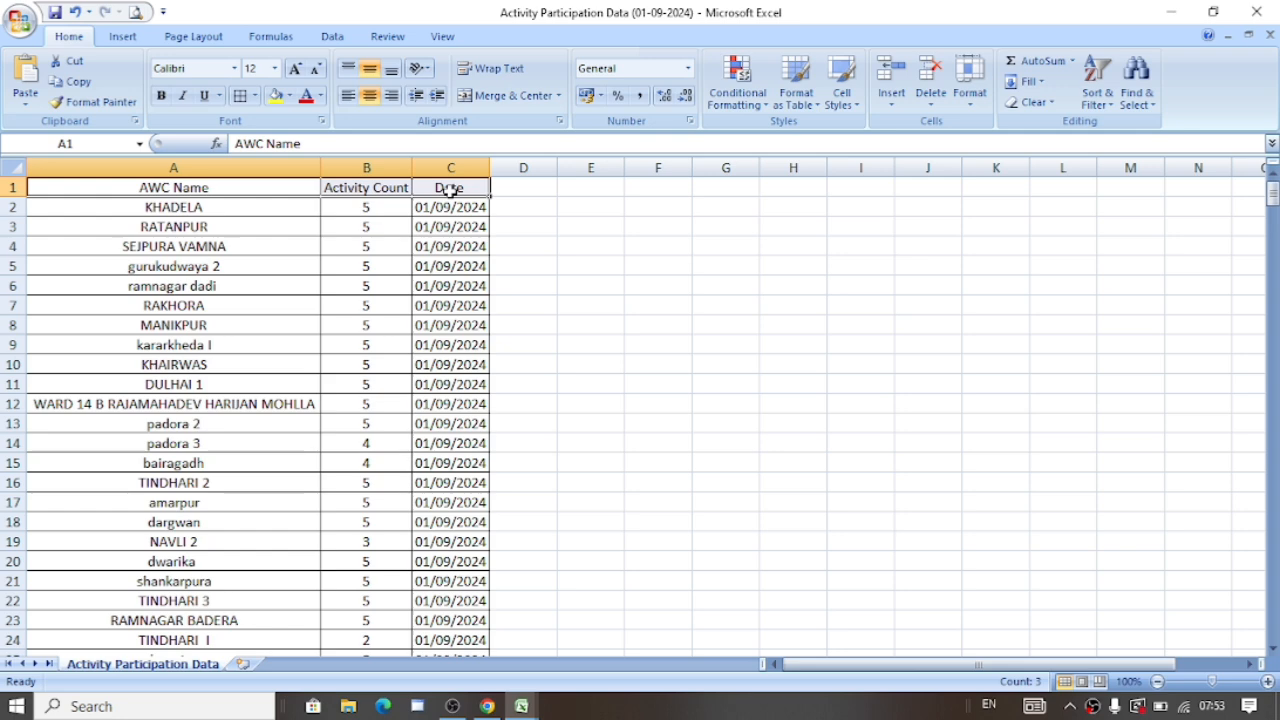
key("ctrl+shift+Down")
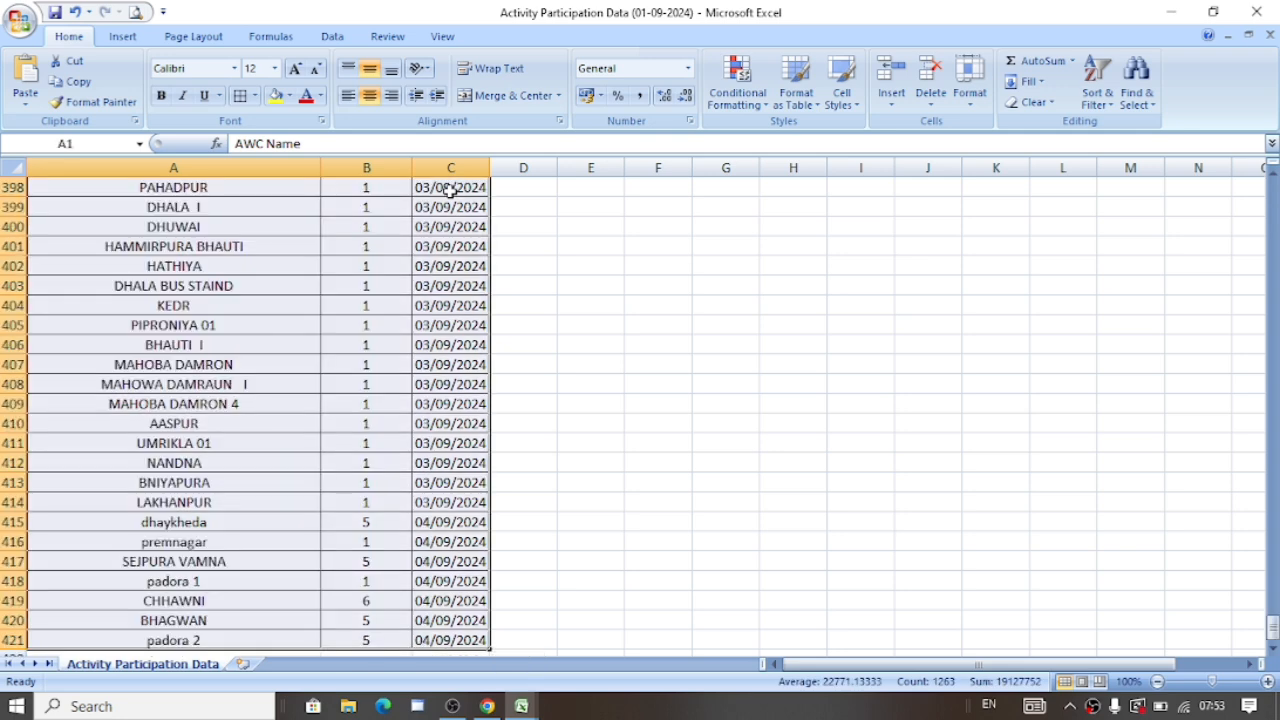
left_click(125, 36)
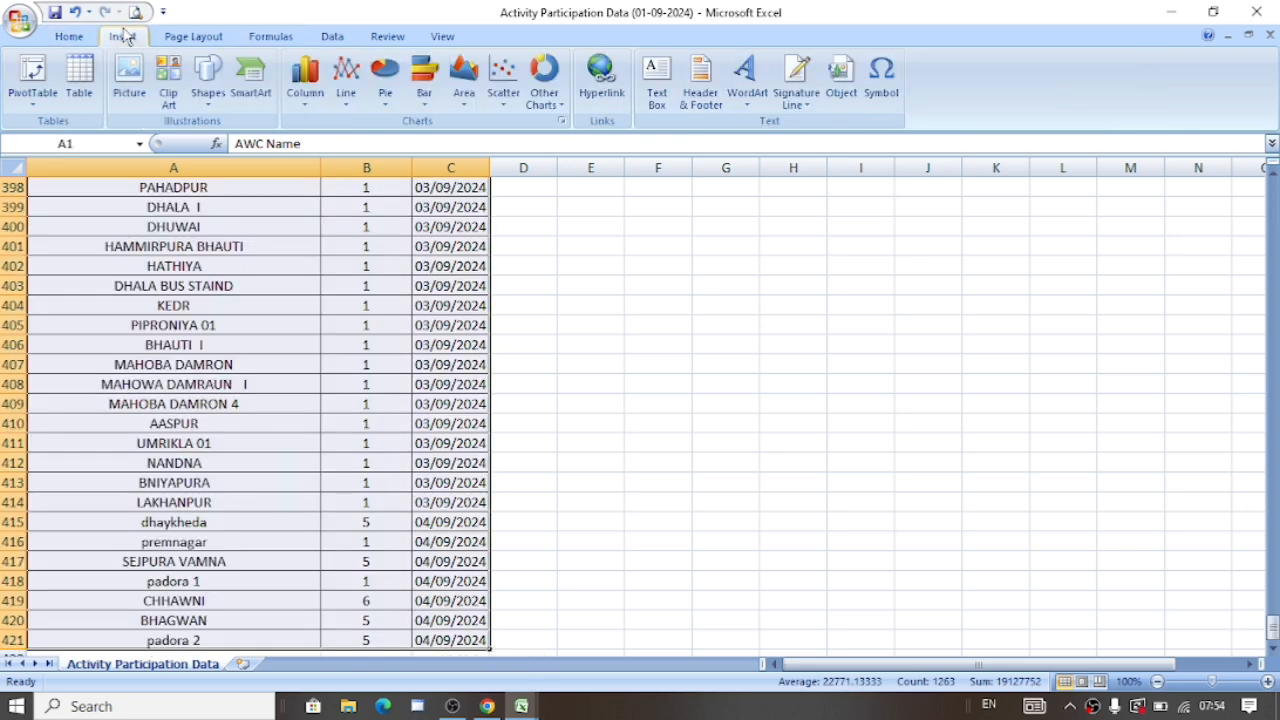
left_click(38, 100)
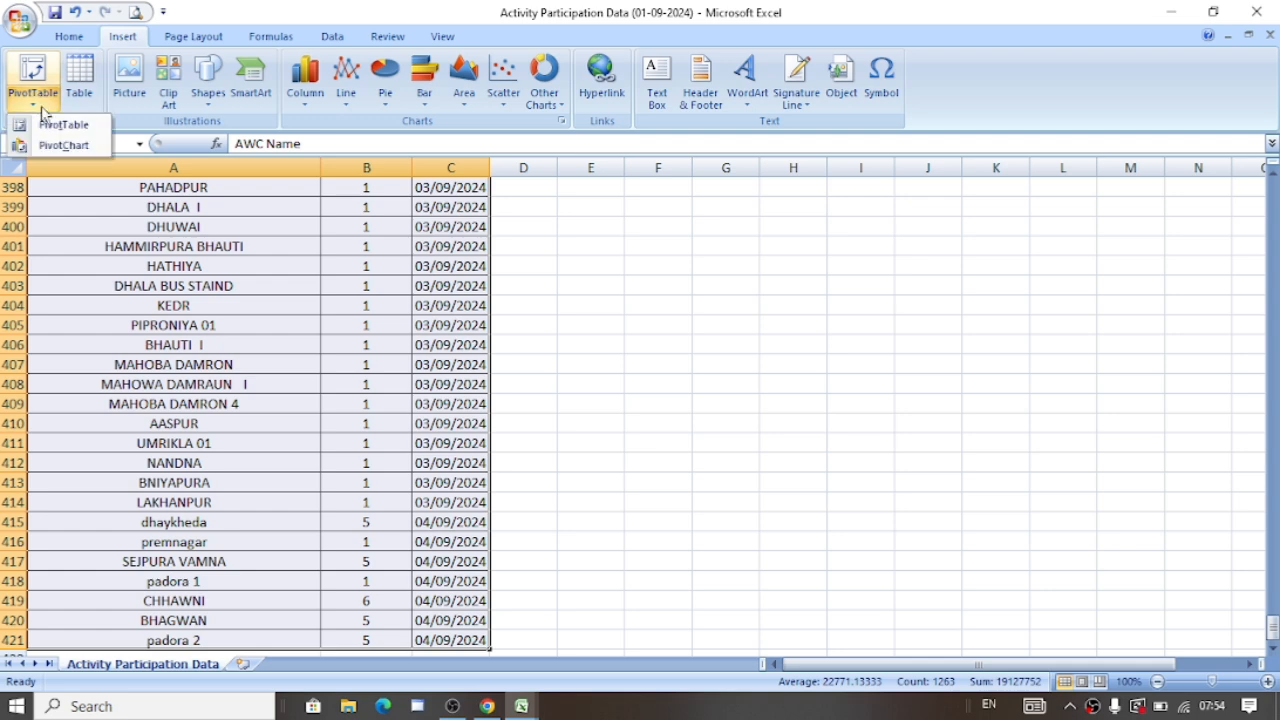
left_click(55, 135)
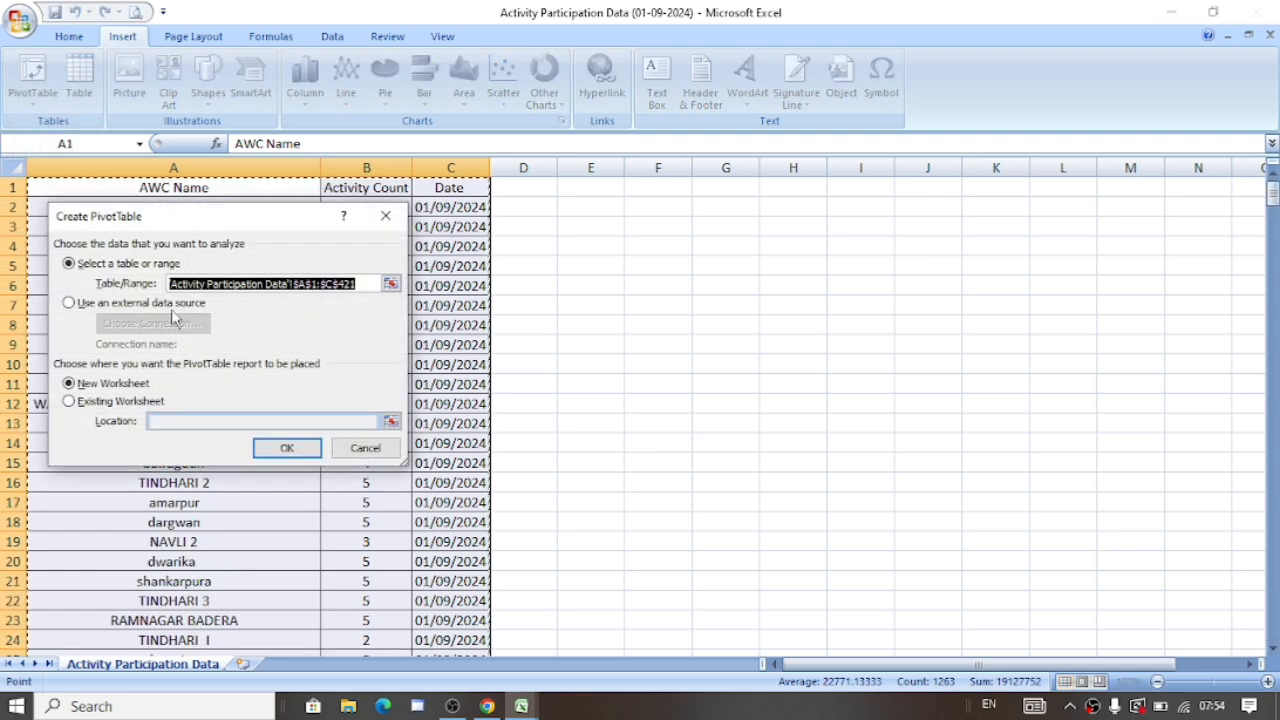
left_click(293, 451)
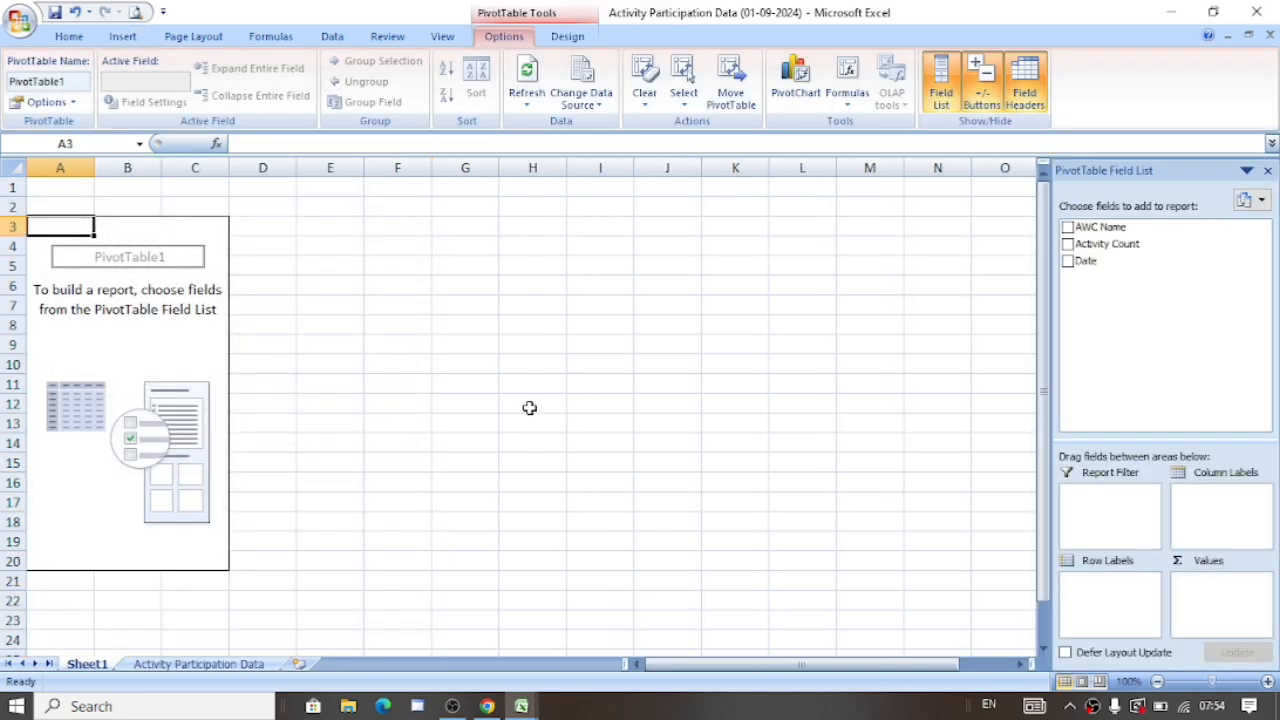
- Lay out the PivotTable with AWC Name as row labels, Date as column labels and the sum of Activity Count as values
left_click(1068, 228)
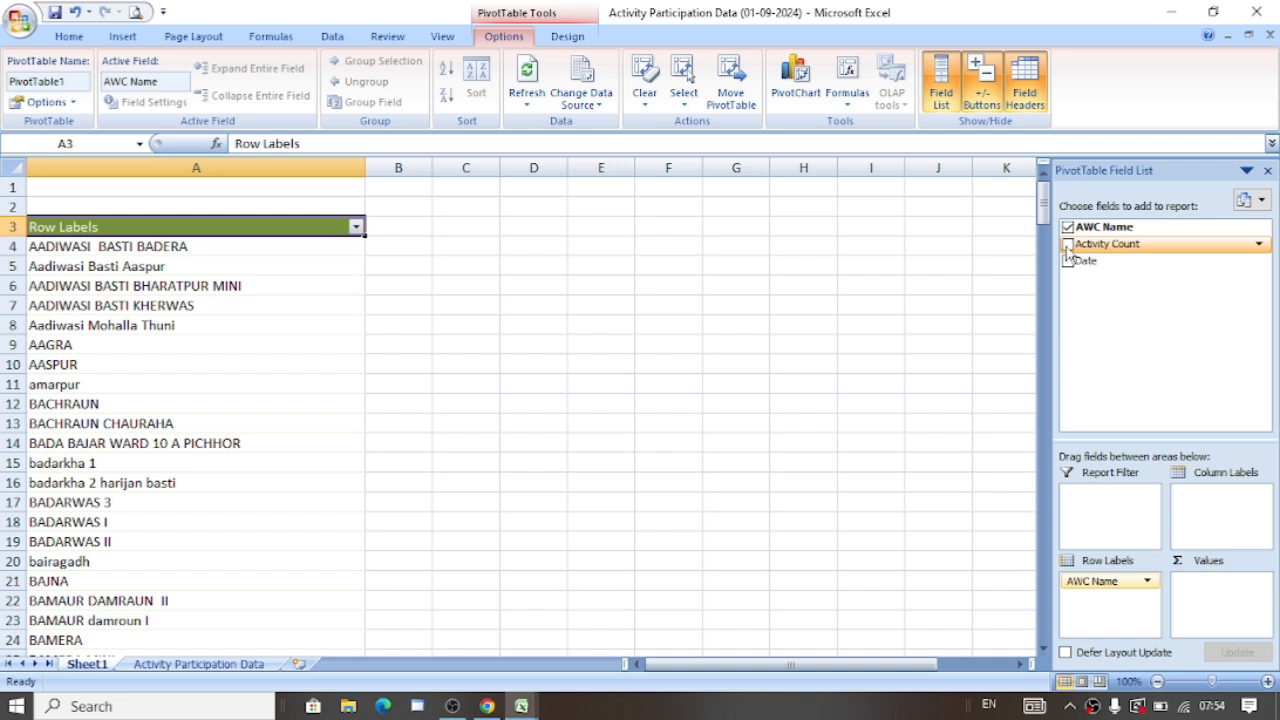
left_click(1068, 244)
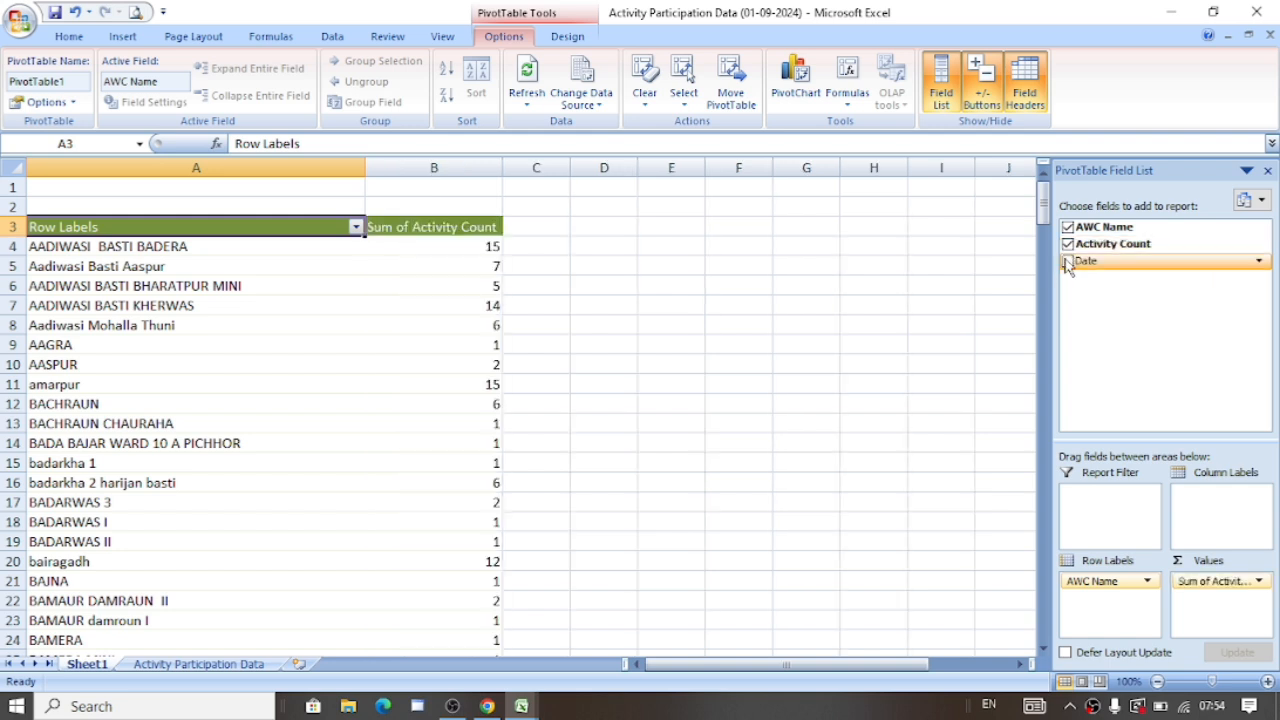
left_click(1068, 261)
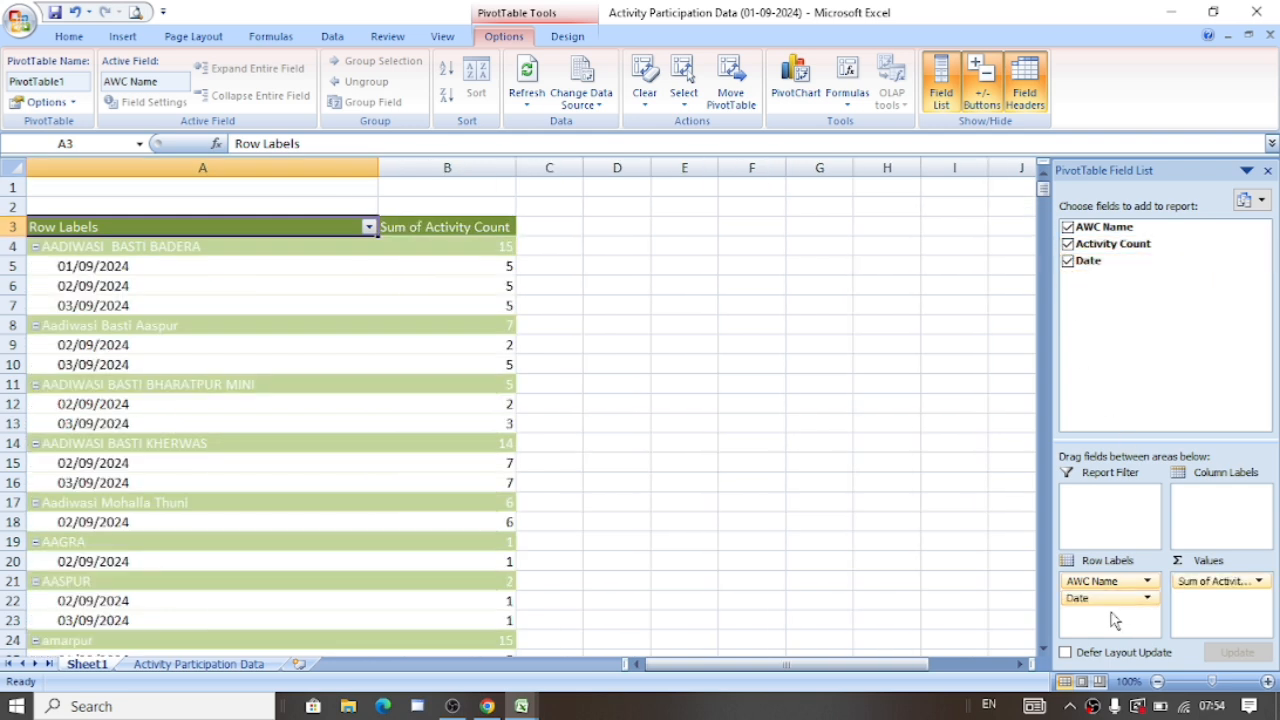
left_click_drag(1112, 598, 1215, 535)
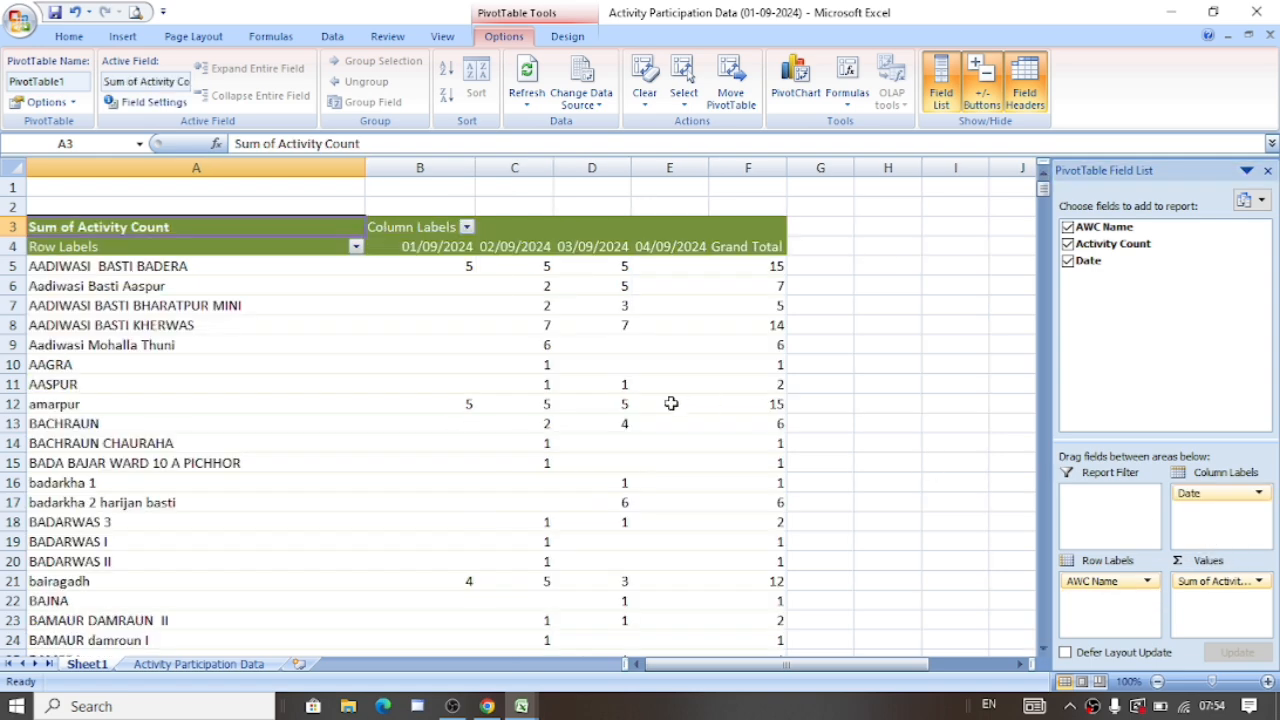
- Add all borders to the PivotTable from the Row Labels header through the Grand Total row, and center its contents horizontally and vertically
left_click_drag(150, 246, 755, 617)
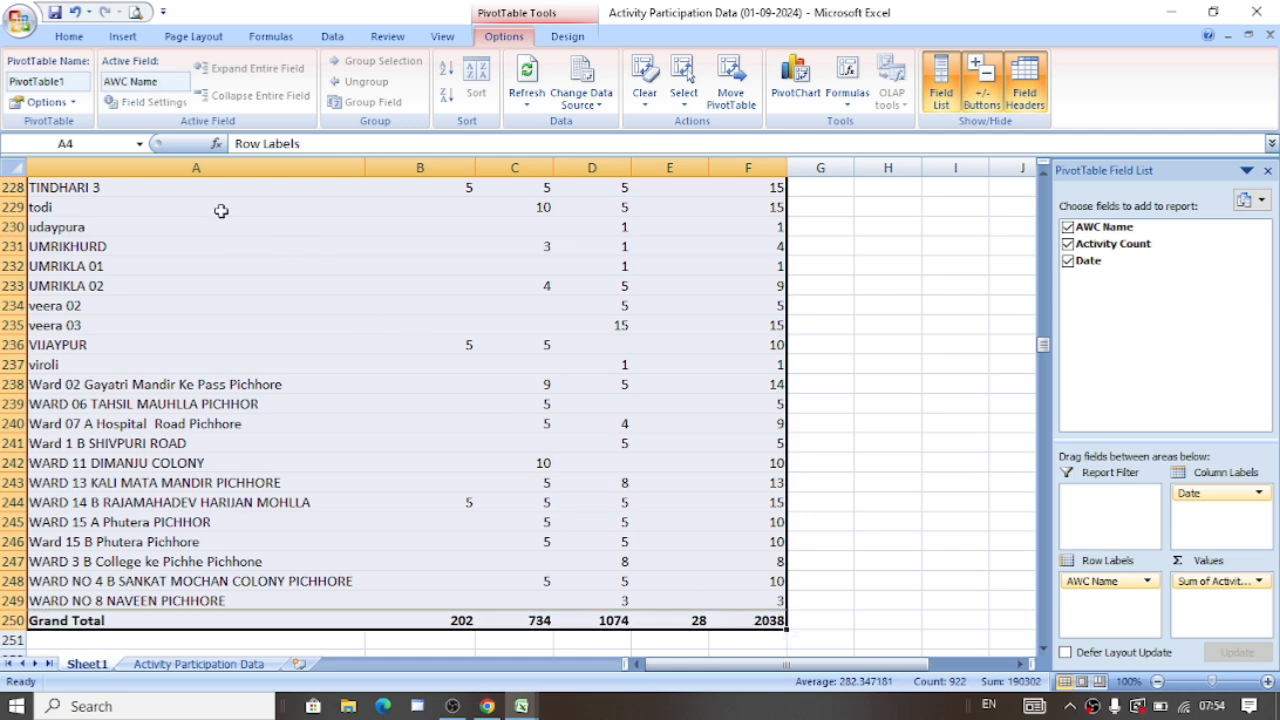
left_click(83, 42)
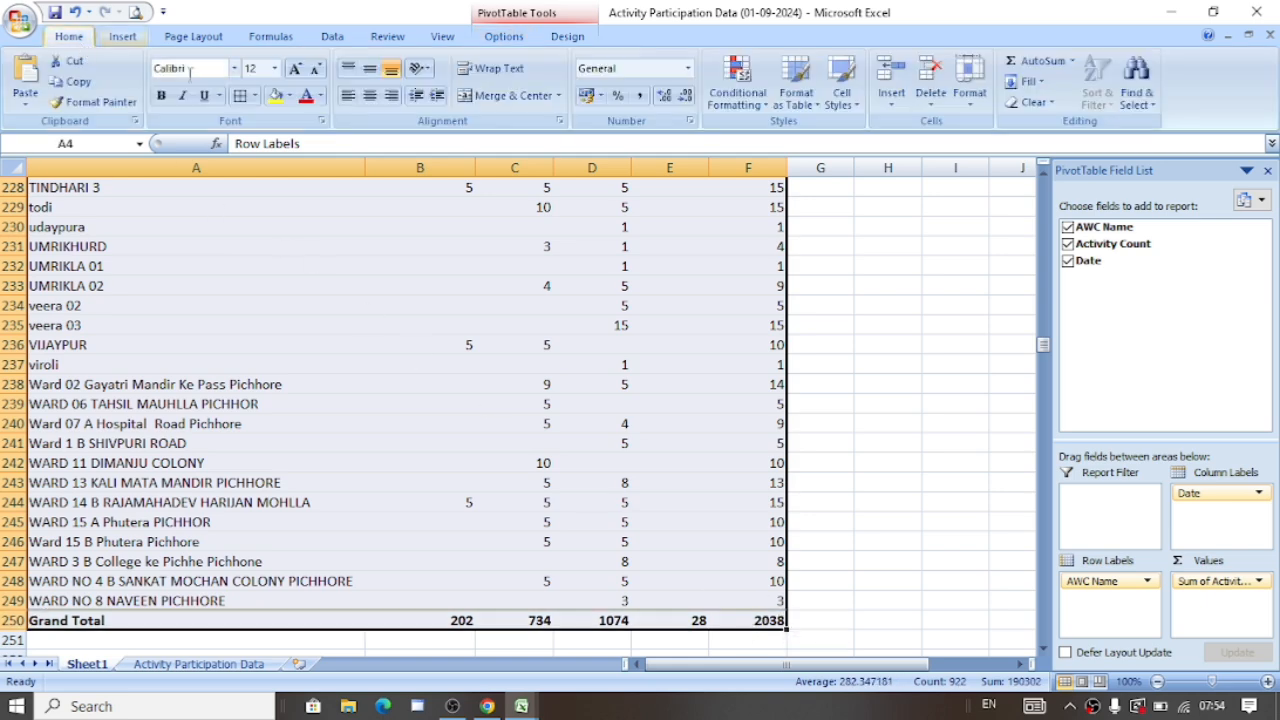
left_click(240, 97)
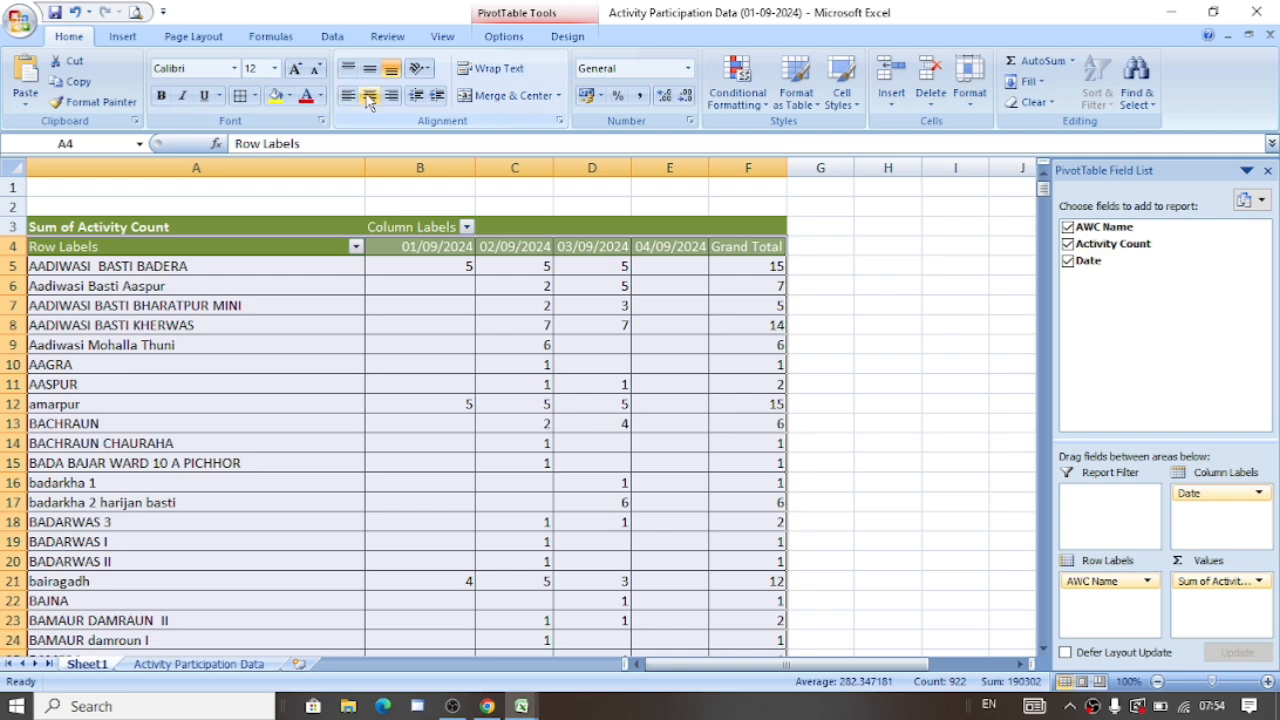
left_click(370, 95)
left_click(369, 68)
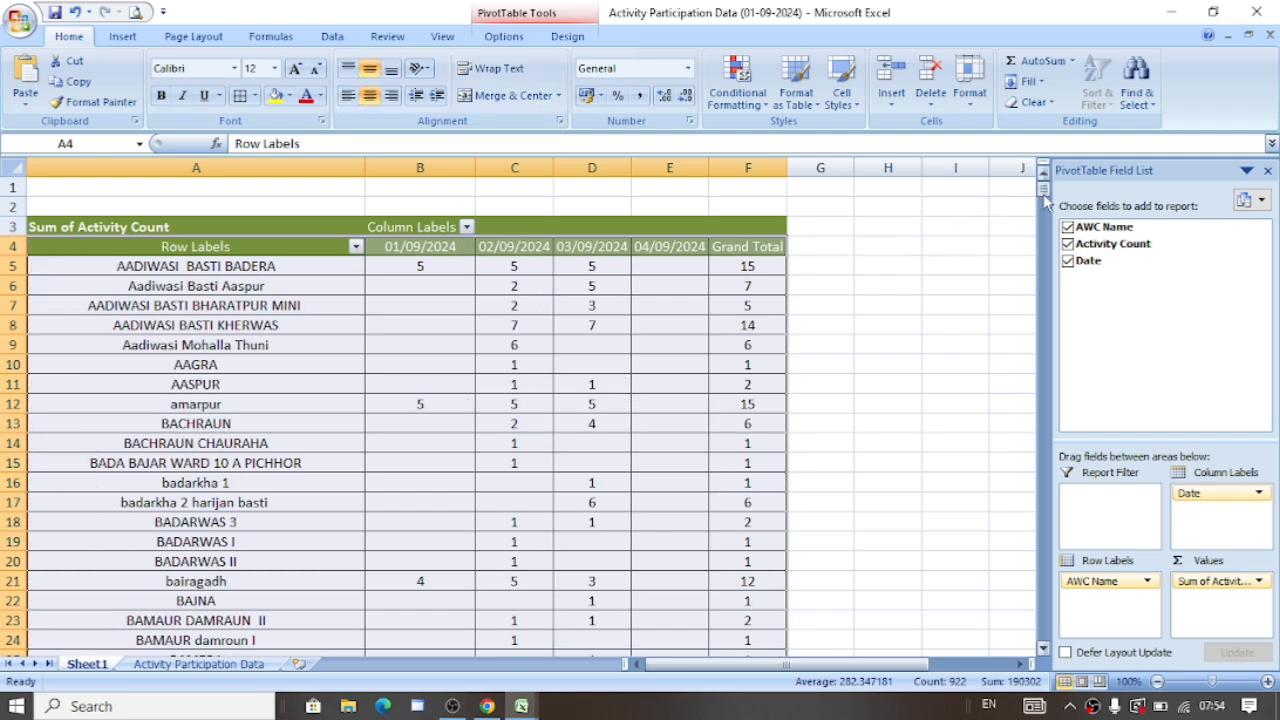
- Examine the Grand Total row at the end of the PivotTable for each date
left_click_drag(1043, 190, 1066, 360)
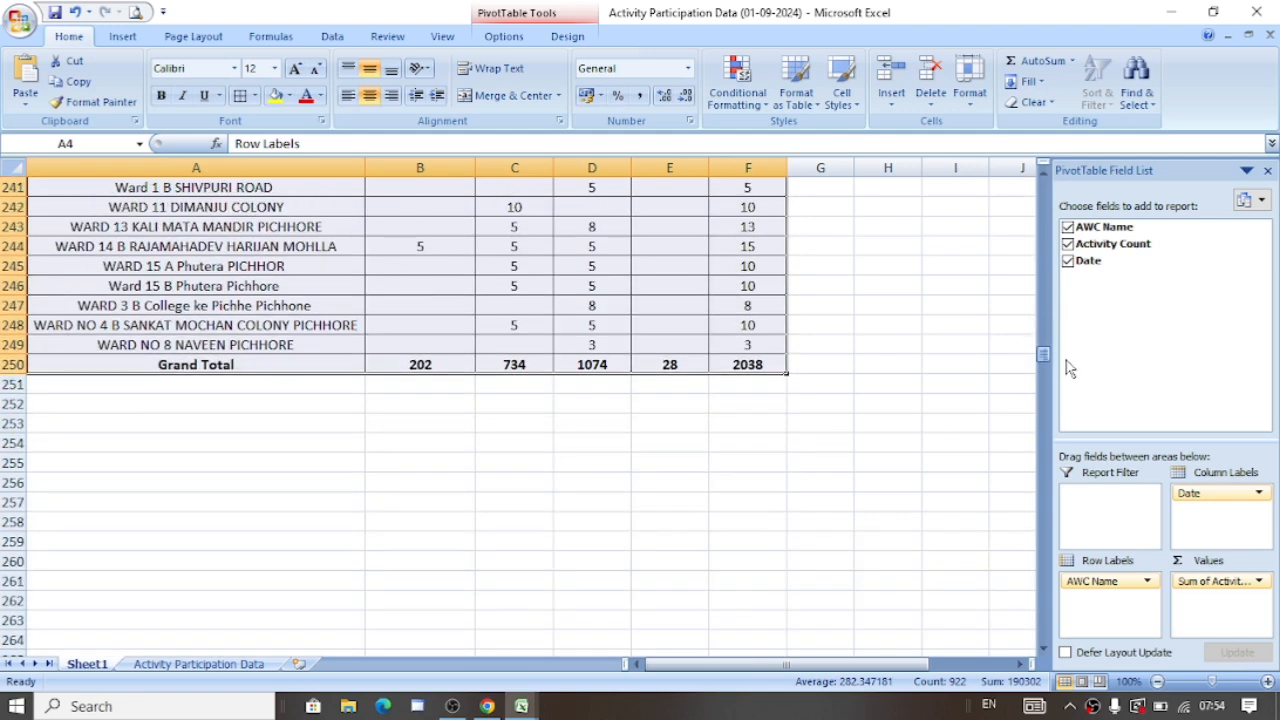
left_click(402, 385)
left_click(505, 384)
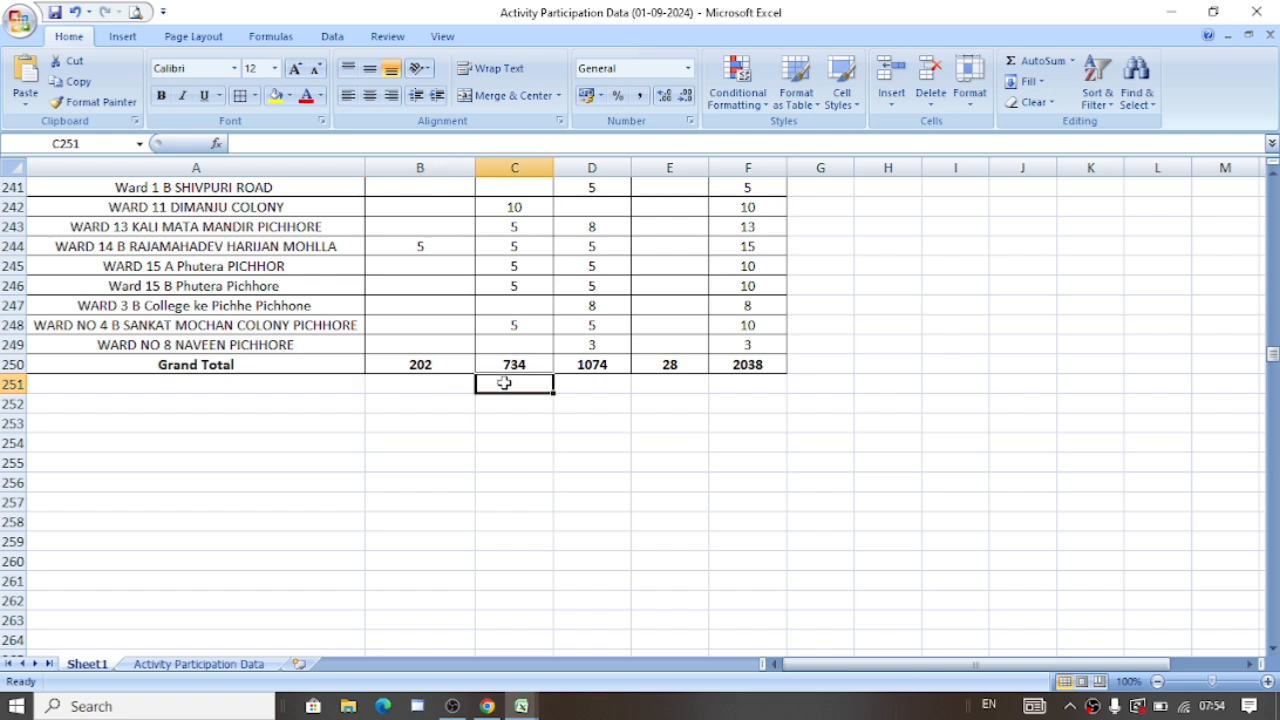
left_click(593, 389)
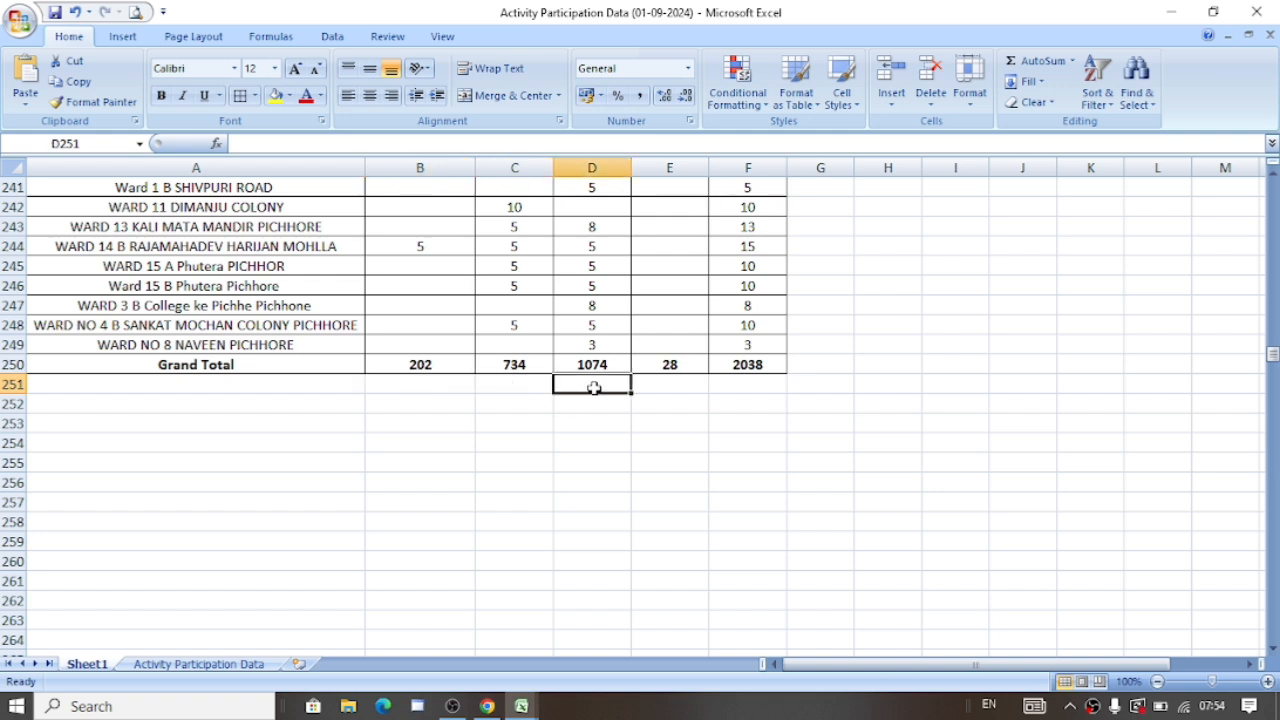
left_click(661, 386)
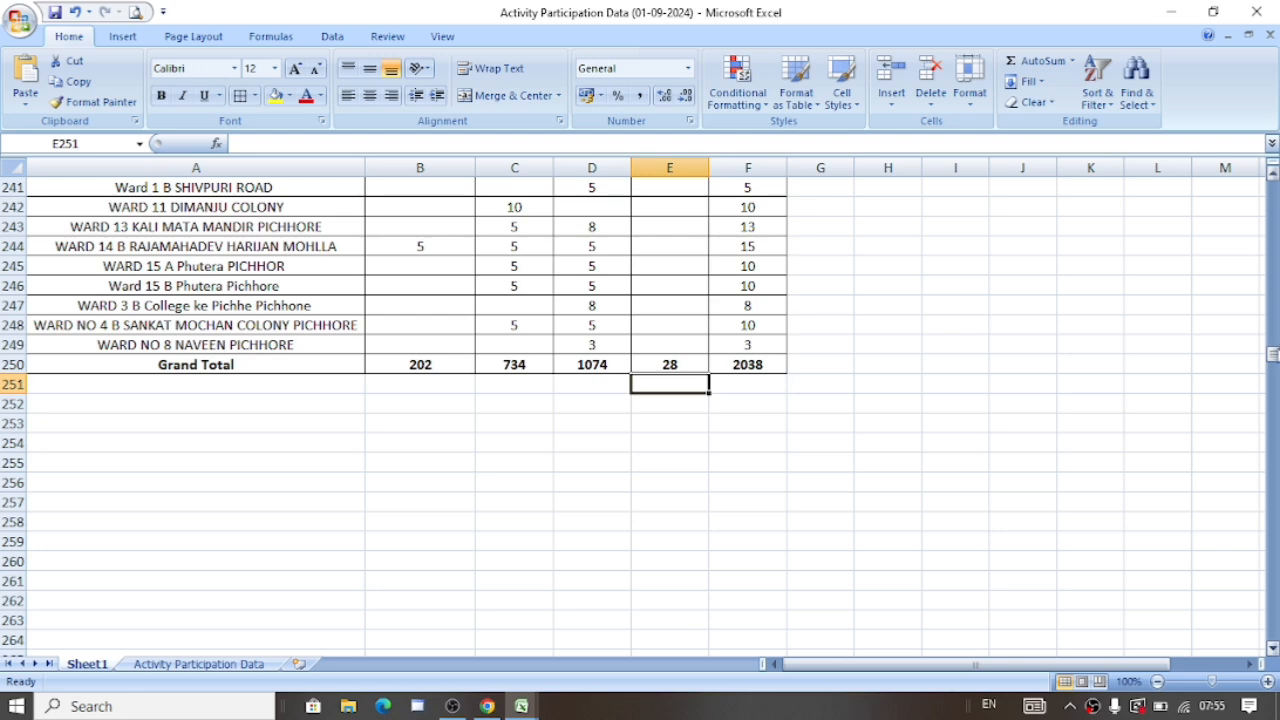
- Examine the activity counts of the first AWCs in the PivotTable across the four date columns
left_click_drag(1273, 355, 1273, 188)
left_click(266, 166)
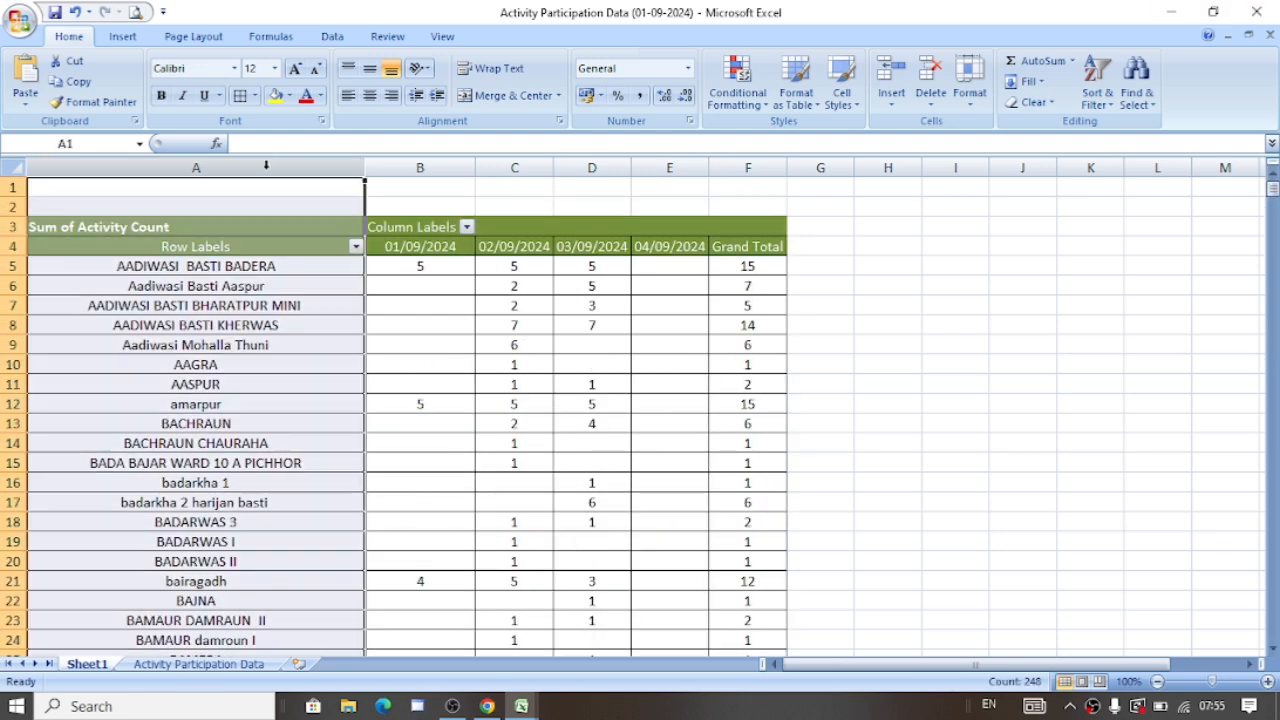
left_click(229, 325)
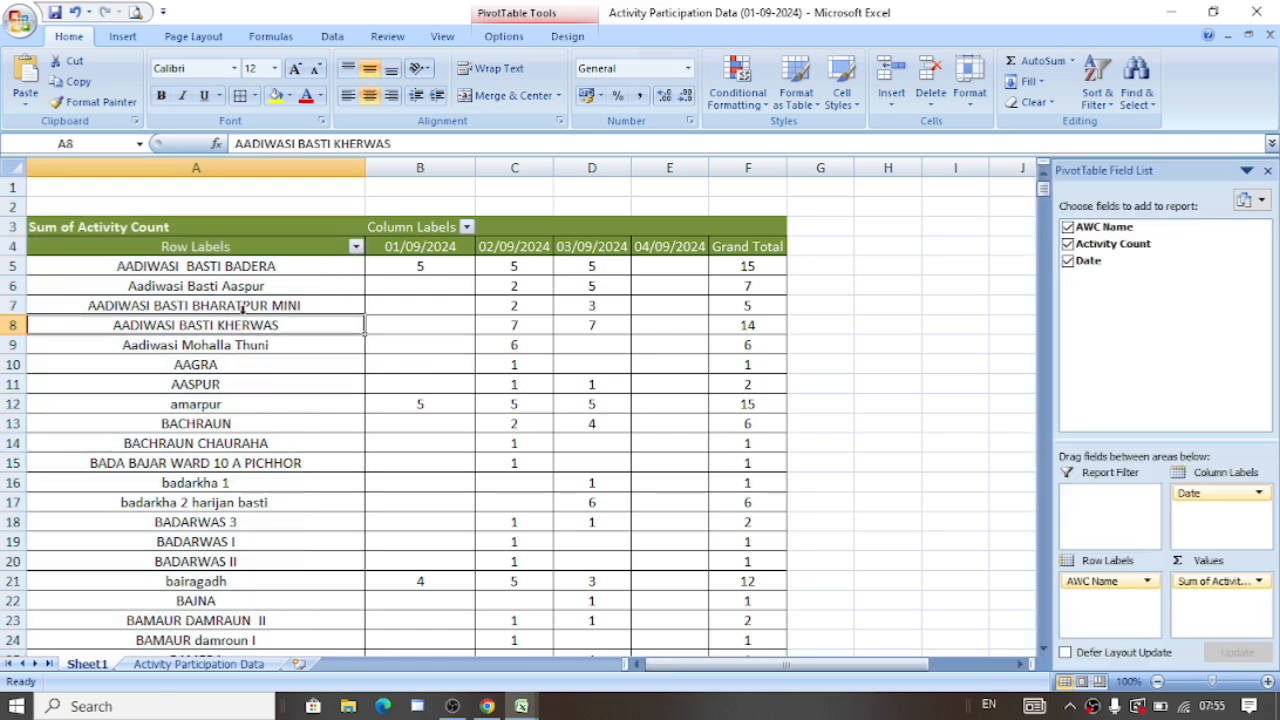
left_click(435, 246)
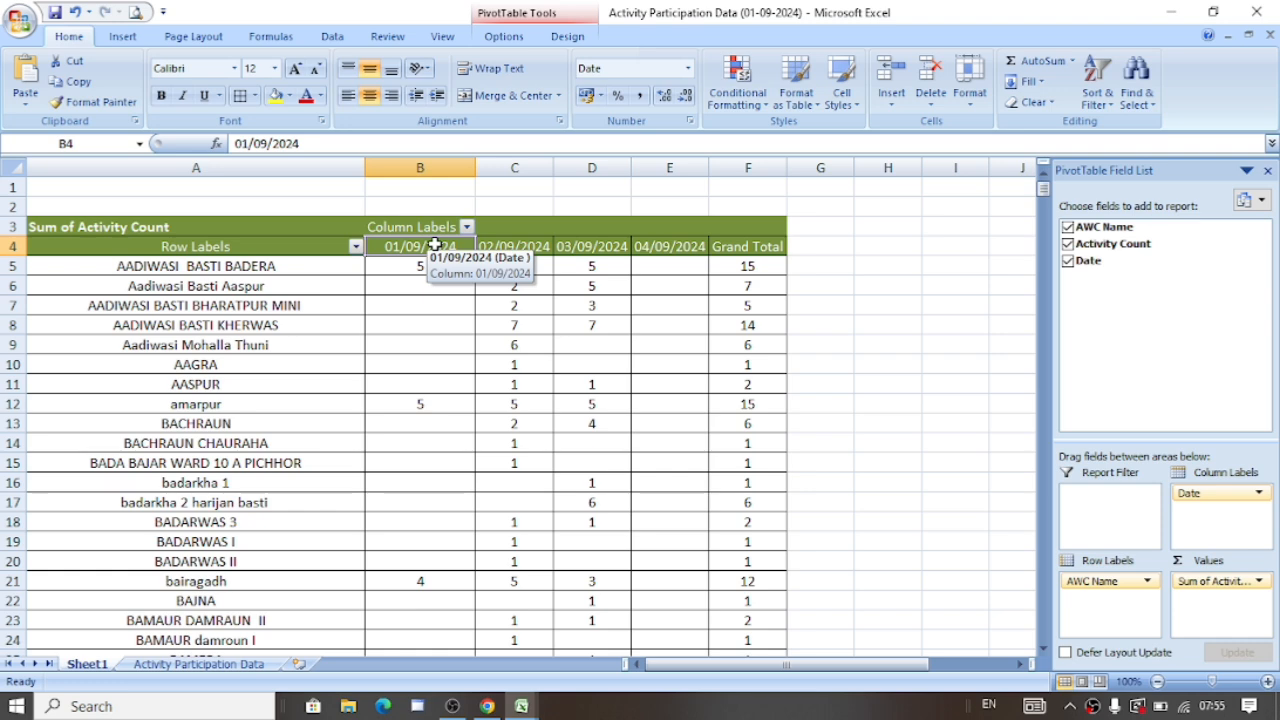
key("Down")
key("Right")
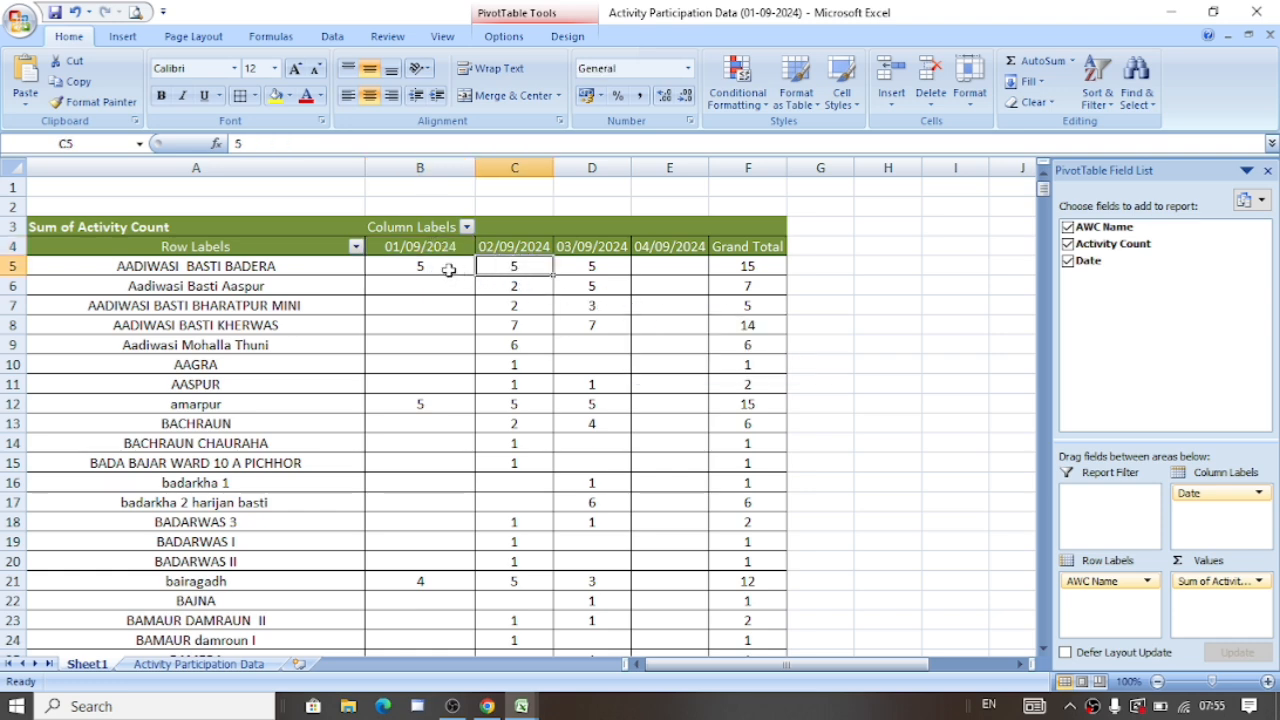
left_click(661, 267)
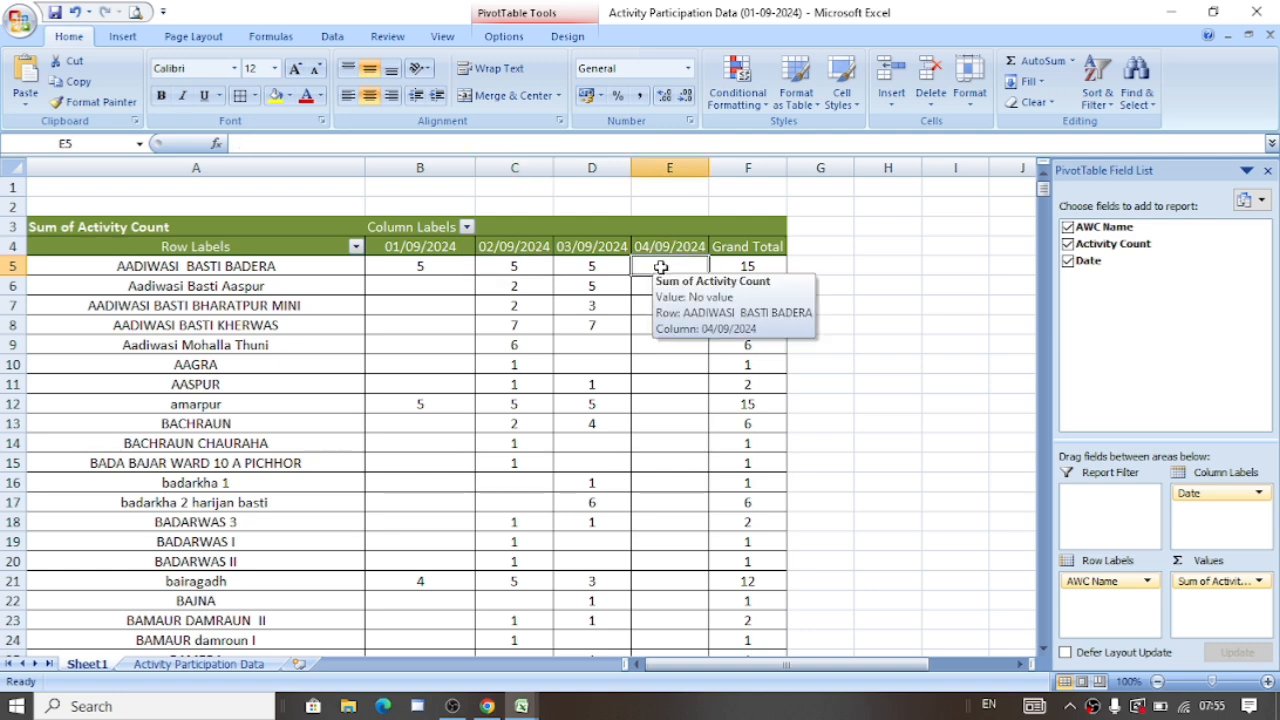
key("Down")
key("Down")
key("Down")
key("Down")
key("Down")
key("Down")
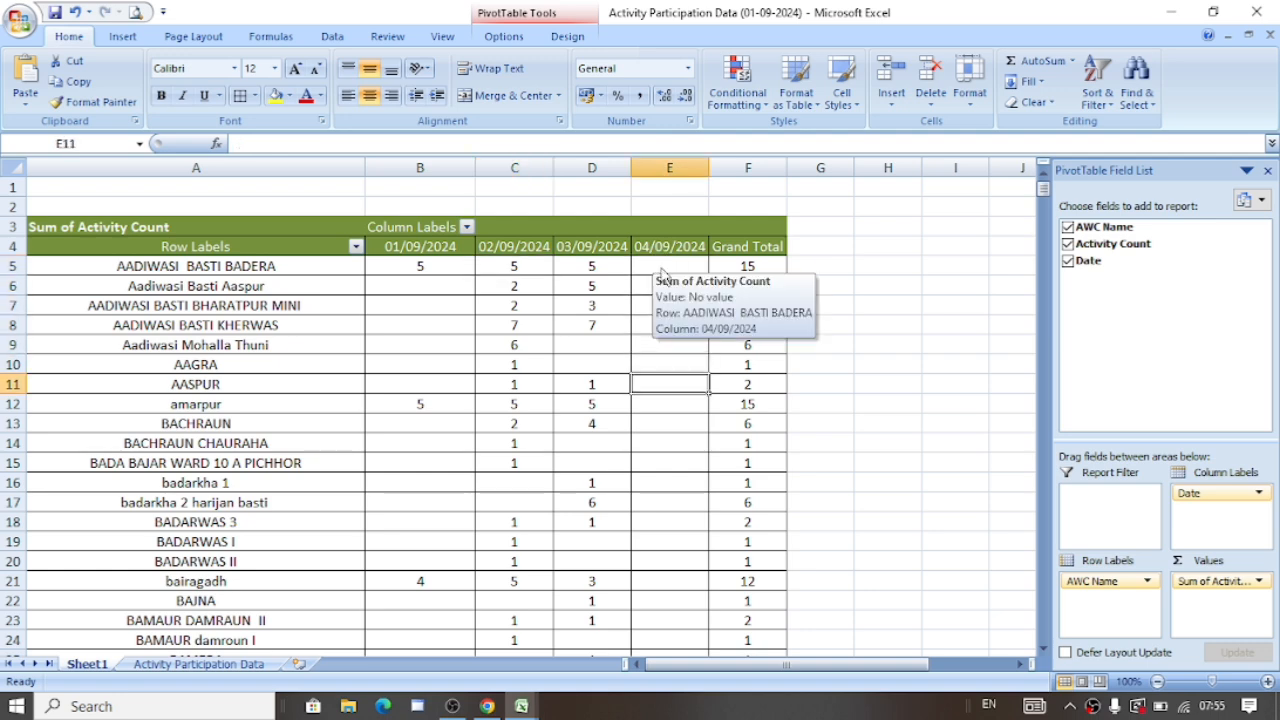
key("Up")
key("Up")
key("Up")
key("Left")
key("Left")
key("Left")
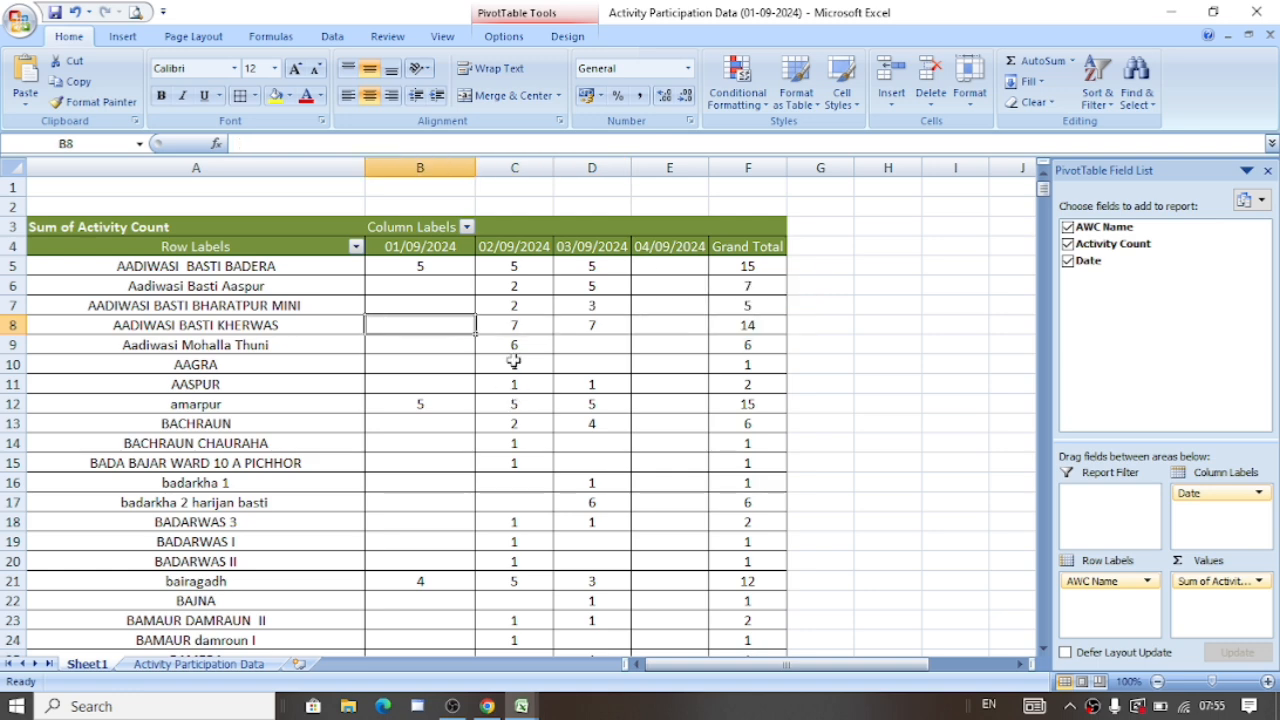
mouse_move(609, 329)
mouse_move(461, 330)
- Examine the 04/09/2024 column of the PivotTable from AADIWASI BASTI KHERWAS down to UMRIKHURD for AWCs with activity counts
left_click(676, 332)
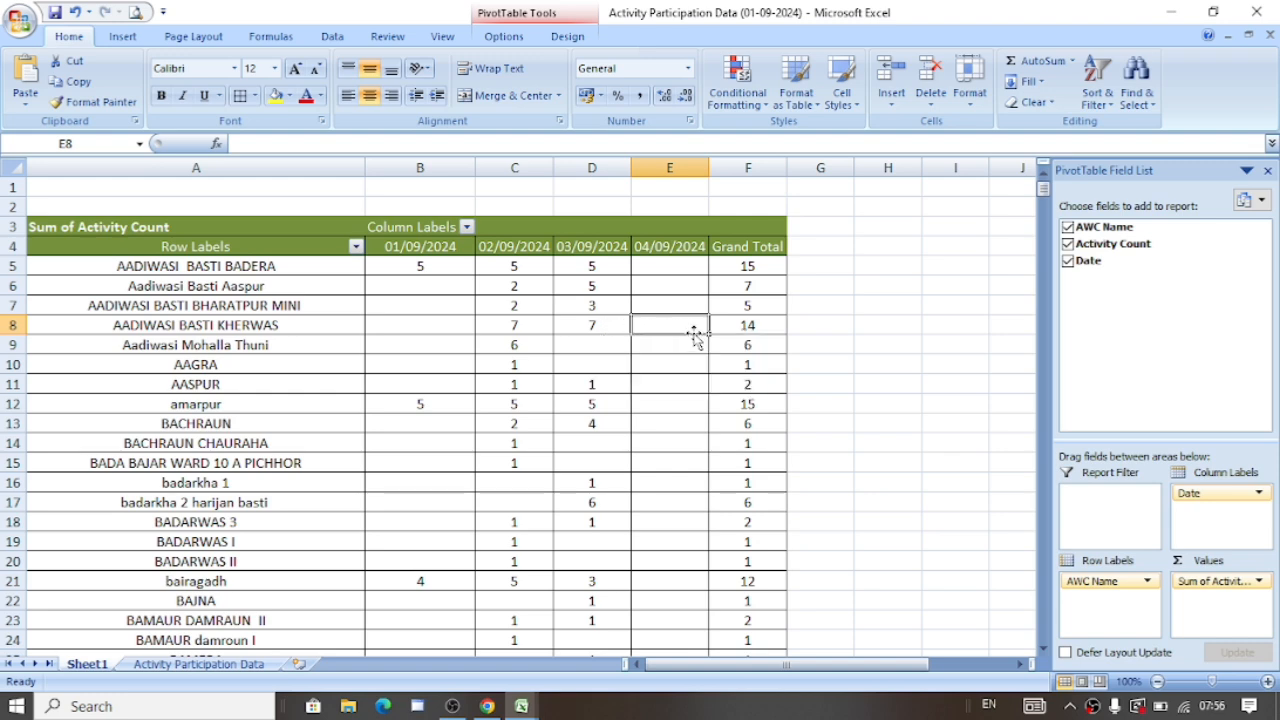
key("Down")
key("Down")
key("Down")
key("Down")
key("Down")
key("Down")
key("Down")
key("Down")
key("Down")
key("Down")
key("Down")
key("Down")
key("Down")
key("Down")
key("Down")
key("Down")
key("Down")
key("Down")
key("Down")
key("Down")
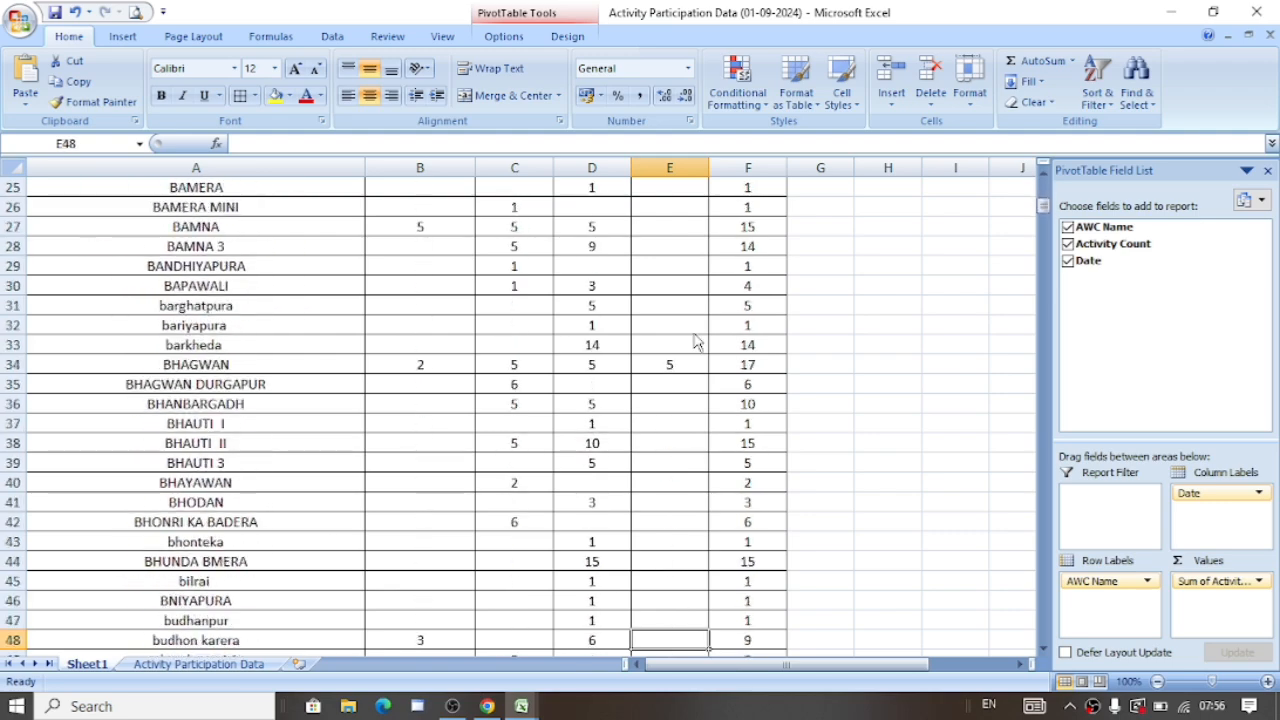
key("Down")
key("Down")
key("Down")
key("Down")
key("Down")
key("Down")
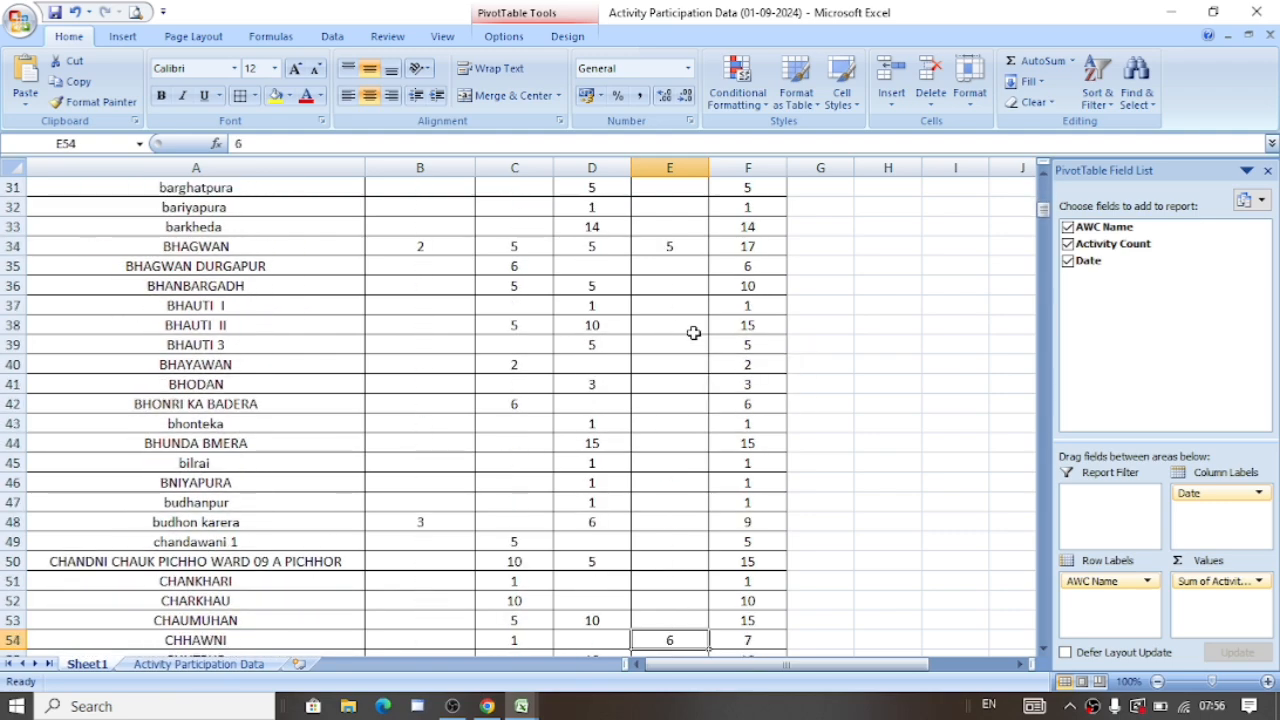
key("Down")
key("Down")
key("Down")
key("Down")
key("Down")
key("Down")
key("Down")
key("Down")
key("Down")
key("Down")
key("Down")
key("Down")
key("Down")
key("Down")
key("Down")
key("Down")
key("Down")
key("Down")
key("Down")
key("Down")
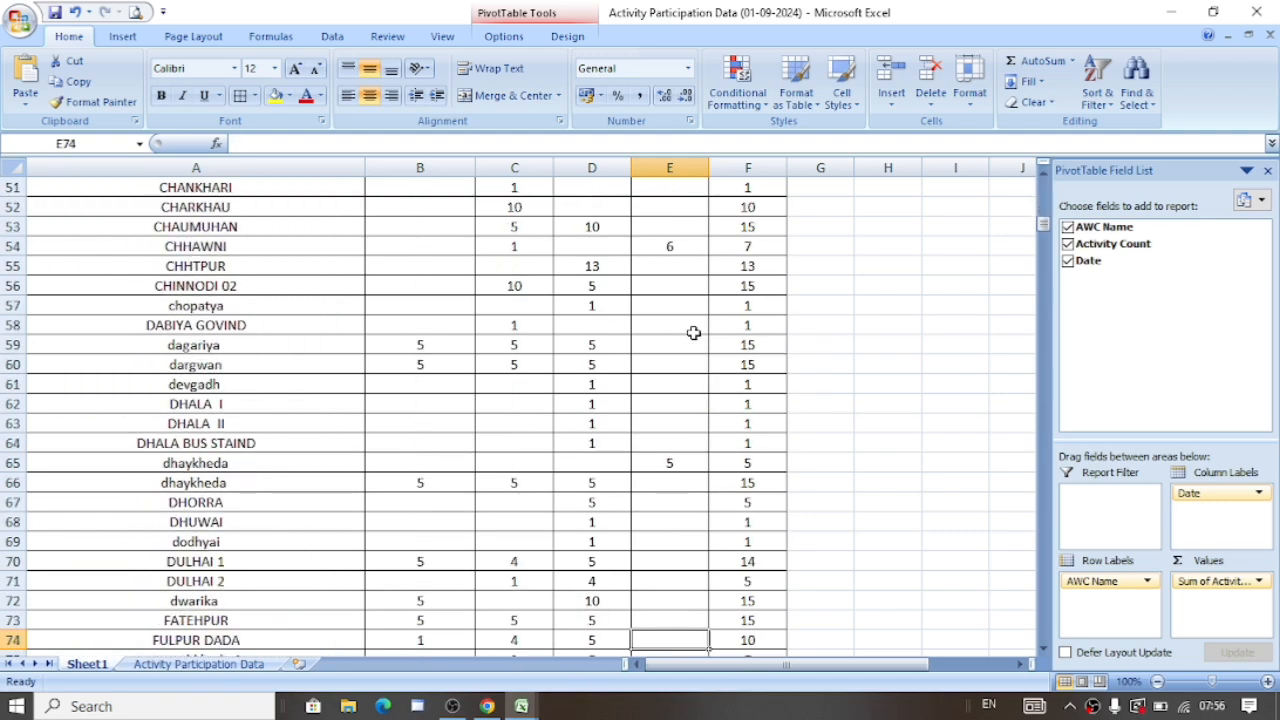
key("Down")
key("Down")
key("Down")
key("Down")
key("Down")
key("Down")
key("Down")
key("Down")
key("Down")
key("Down")
key("Down")
key("Down")
key("Down")
key("Down")
key("Down")
key("Down")
key("Down")
key("Down")
key("Down")
key("Down")
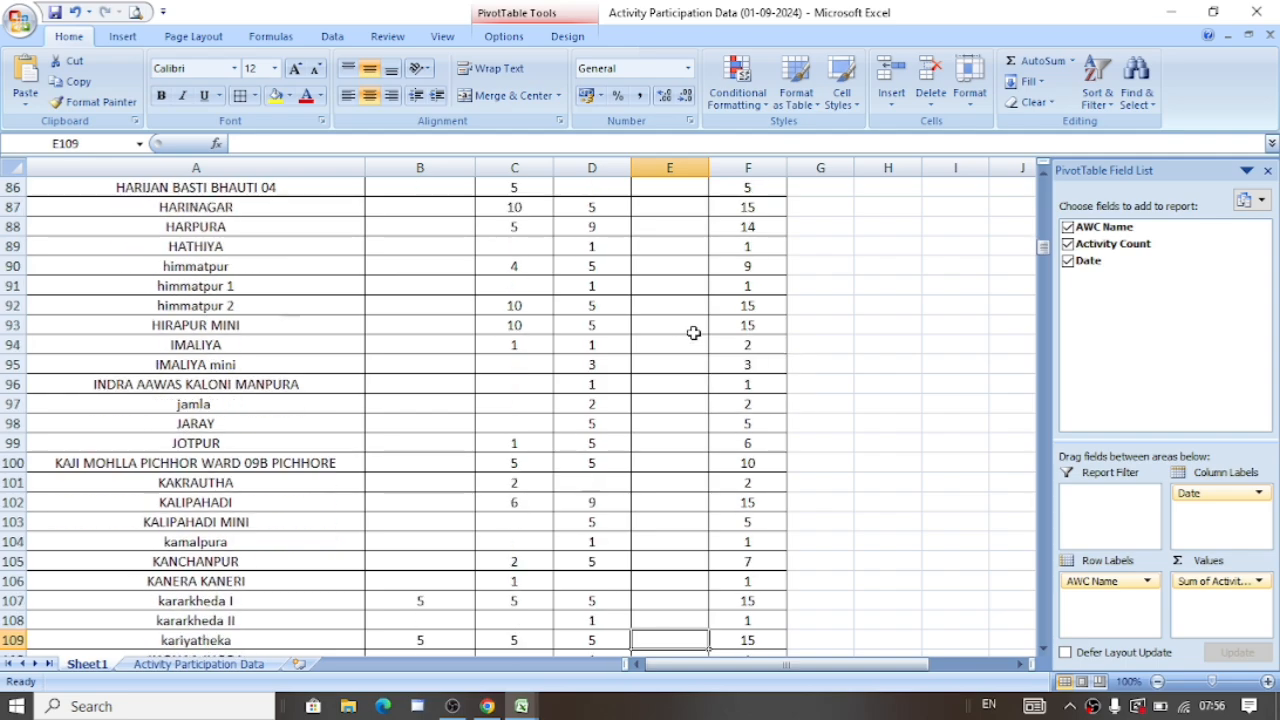
key("Down")
key("Down")
key("Down")
key("Down")
key("Down")
key("Down")
key("Down")
key("Down")
key("Down")
key("Down")
key("Down")
key("Down")
key("Down")
key("Down")
key("Down")
key("Down")
key("Down")
key("Down")
key("Down")
key("Down")
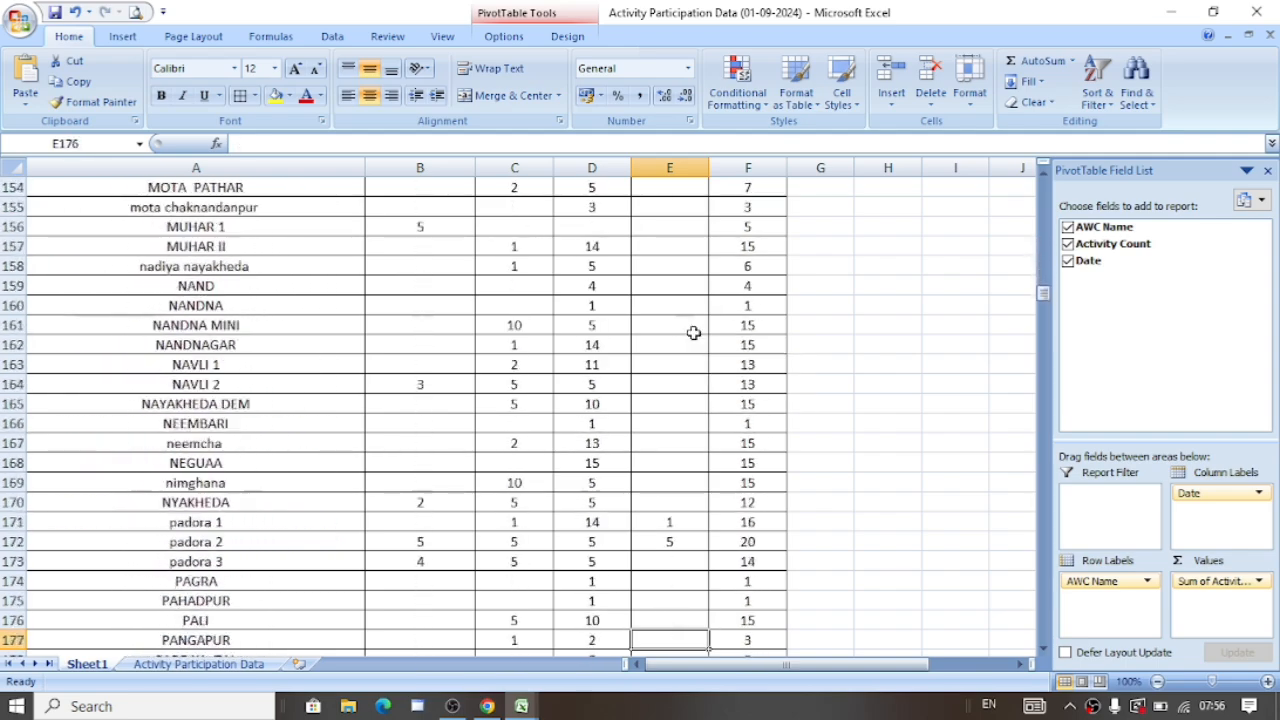
key("Down")
key("Down")
key("Down")
key("Down")
key("Down")
key("Down")
key("Down")
key("Down")
key("Down")
key("Down")
key("Down")
key("Down")
key("Down")
key("Down")
key("Down")
key("Down")
key("Down")
key("Down")
key("Down")
key("Down")
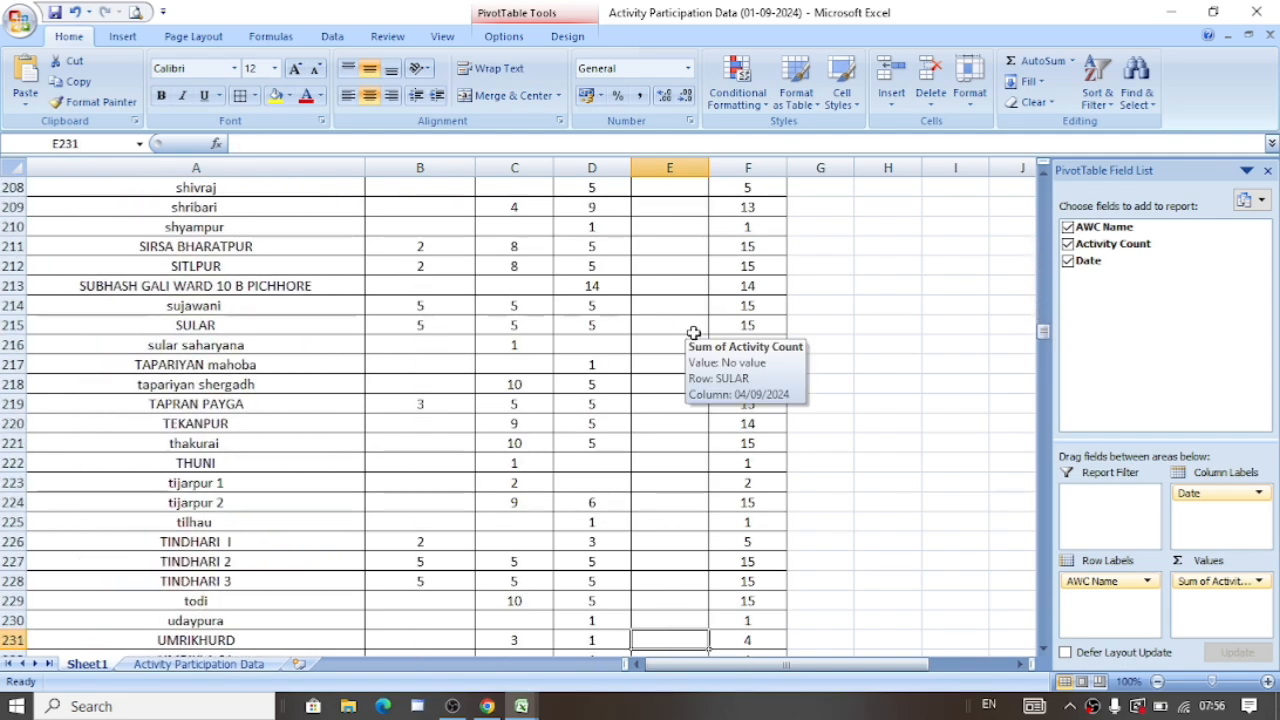
- Examine the 04/09/2024 column of the PivotTable from UMRIKHURD back up to the date headers for AWCs with activity counts
key("Up")
key("Up")
key("Up")
key("Up")
key("Up")
key("Up")
key("Up")
key("Up")
key("Up")
key("Up")
key("Up")
key("Up")
key("Up")
key("Up")
key("Up")
key("Up")
key("Up")
key("Up")
key("Up")
key("Up")
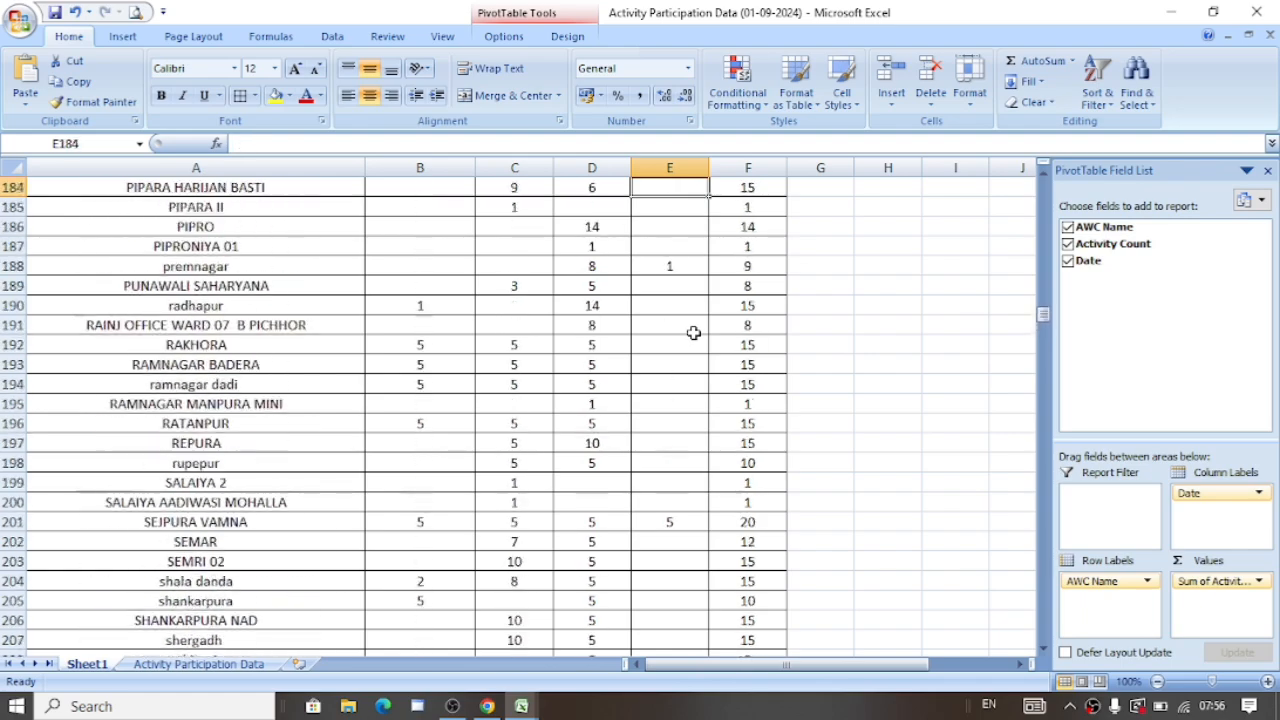
key("Up")
key("Up")
key("Up")
key("Up")
key("Up")
key("Up")
key("Up")
key("Up")
key("Up")
key("Up")
key("Up")
key("Up")
key("Up")
key("Up")
key("Up")
key("Up")
key("Up")
key("Up")
key("Up")
key("Up")
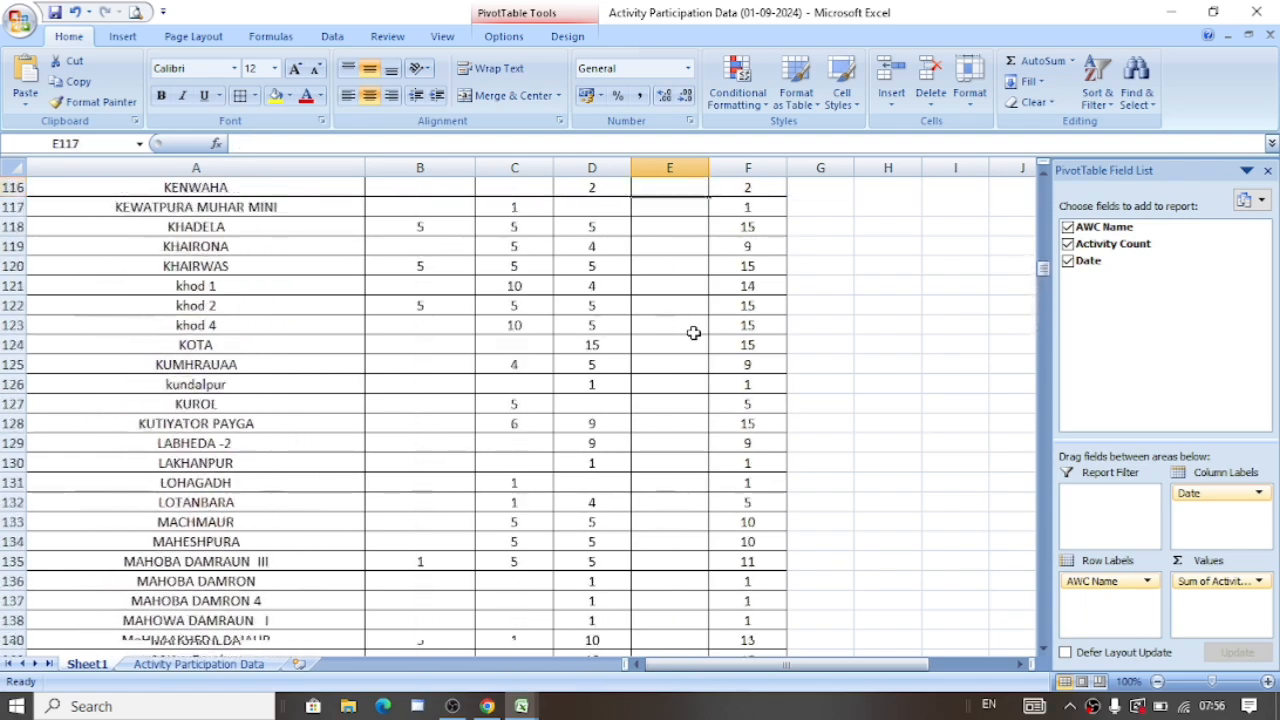
key("Up")
key("Up")
key("Up")
key("Up")
key("Up")
key("Up")
key("Up")
key("Up")
key("Up")
key("Up")
key("Up")
key("Up")
key("Up")
key("Up")
key("Up")
key("Up")
key("Up")
key("Up")
key("Up")
key("Up")
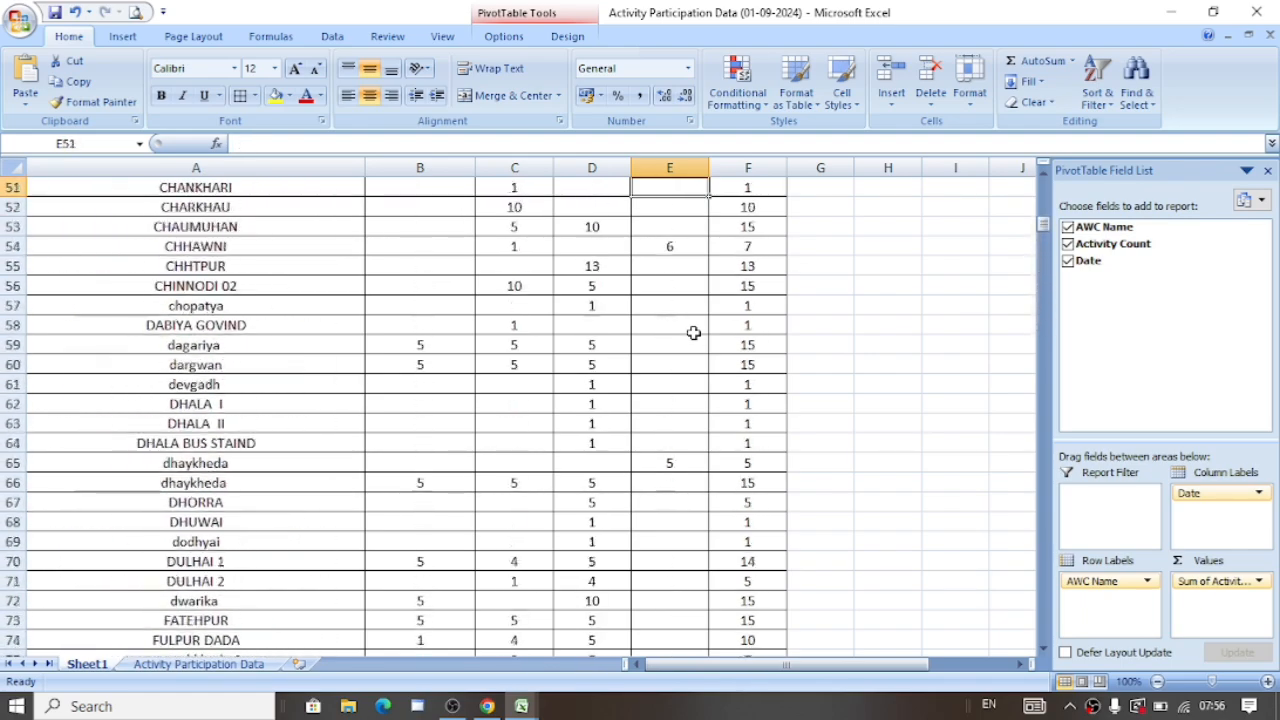
key("Up")
key("Up")
key("Up")
key("Up")
key("Up")
key("Up")
key("Up")
key("Up")
key("Up")
key("Up")
key("Up")
key("Up")
key("Up")
key("Up")
key("Up")
key("Up")
key("Up")
key("Up")
key("Up")
key("Up")
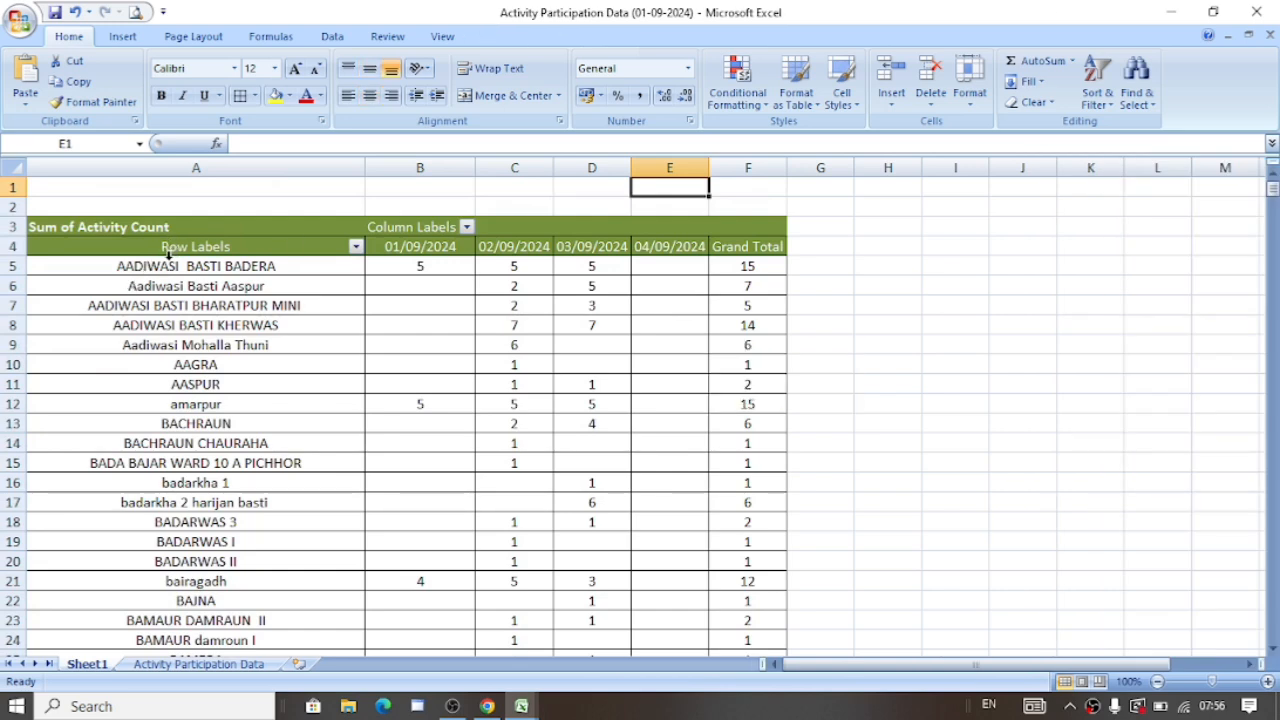
- Copy the PivotTable rows from AADIWASI BASTI BADERA through Grand Total and paste them into a new worksheet starting at A2
left_click_drag(167, 266, 747, 292)
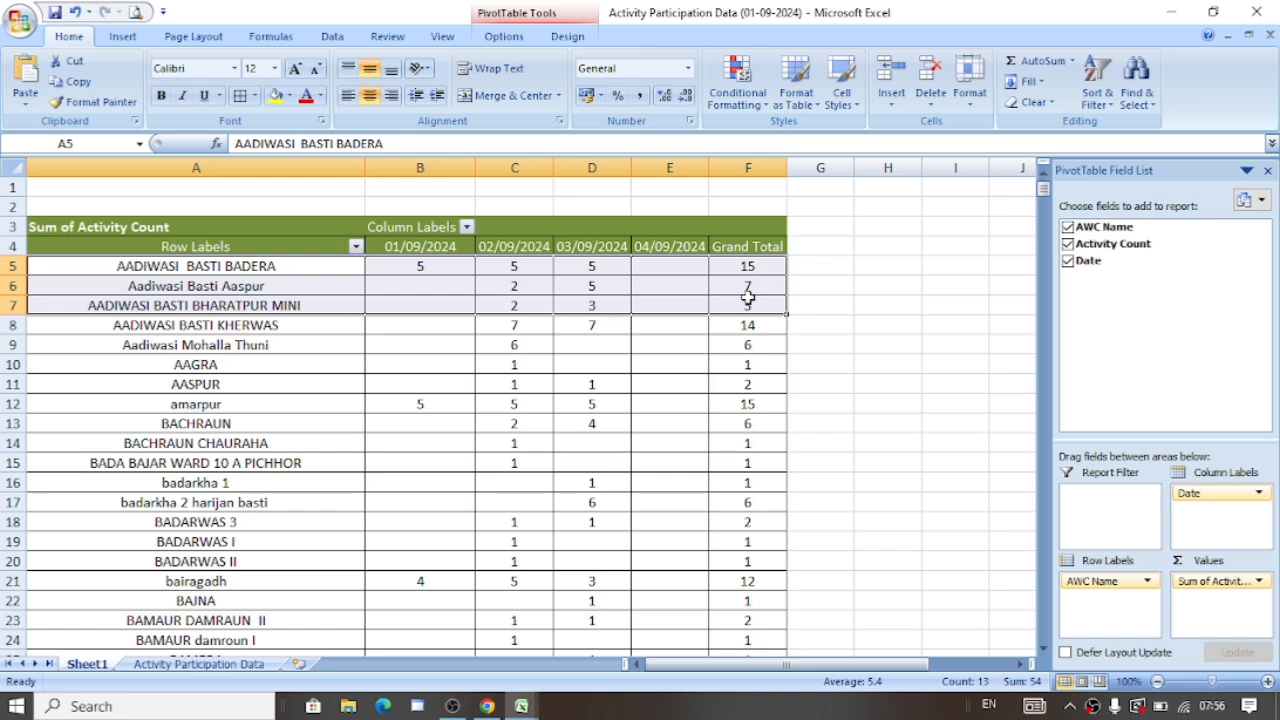
key("ctrl+shift+Down")
key("ctrl+c")
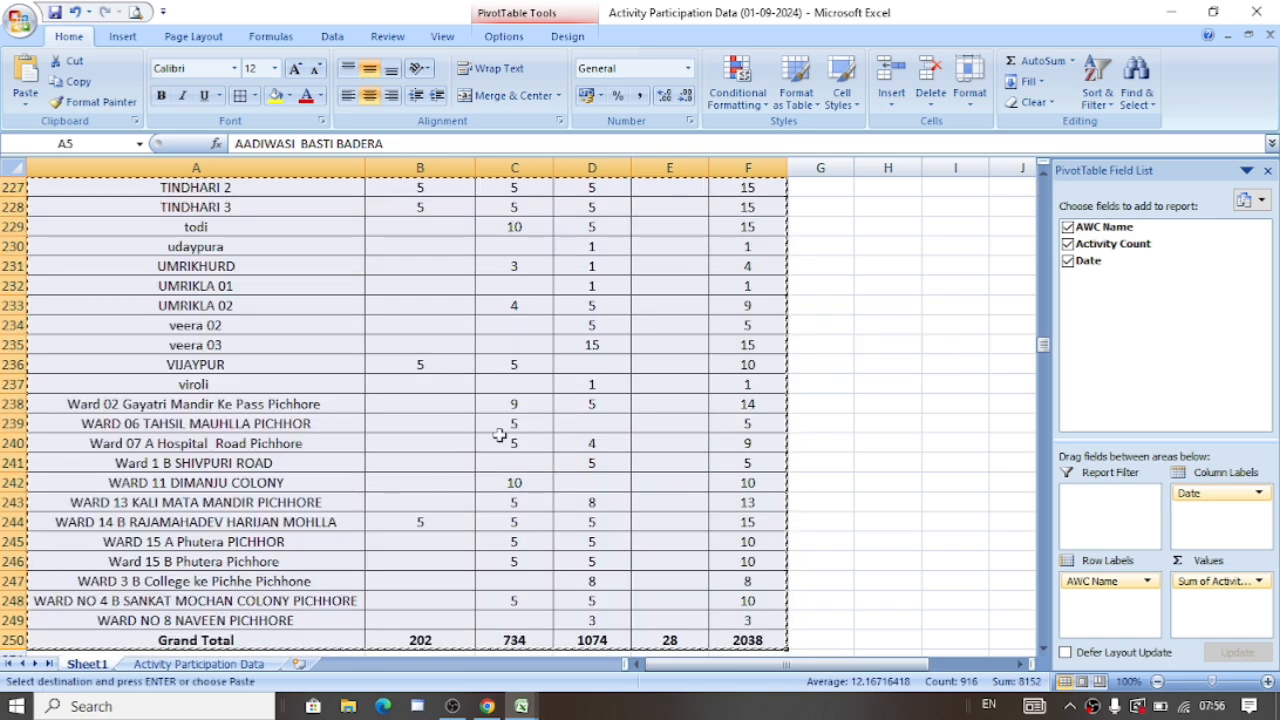
left_click(299, 667)
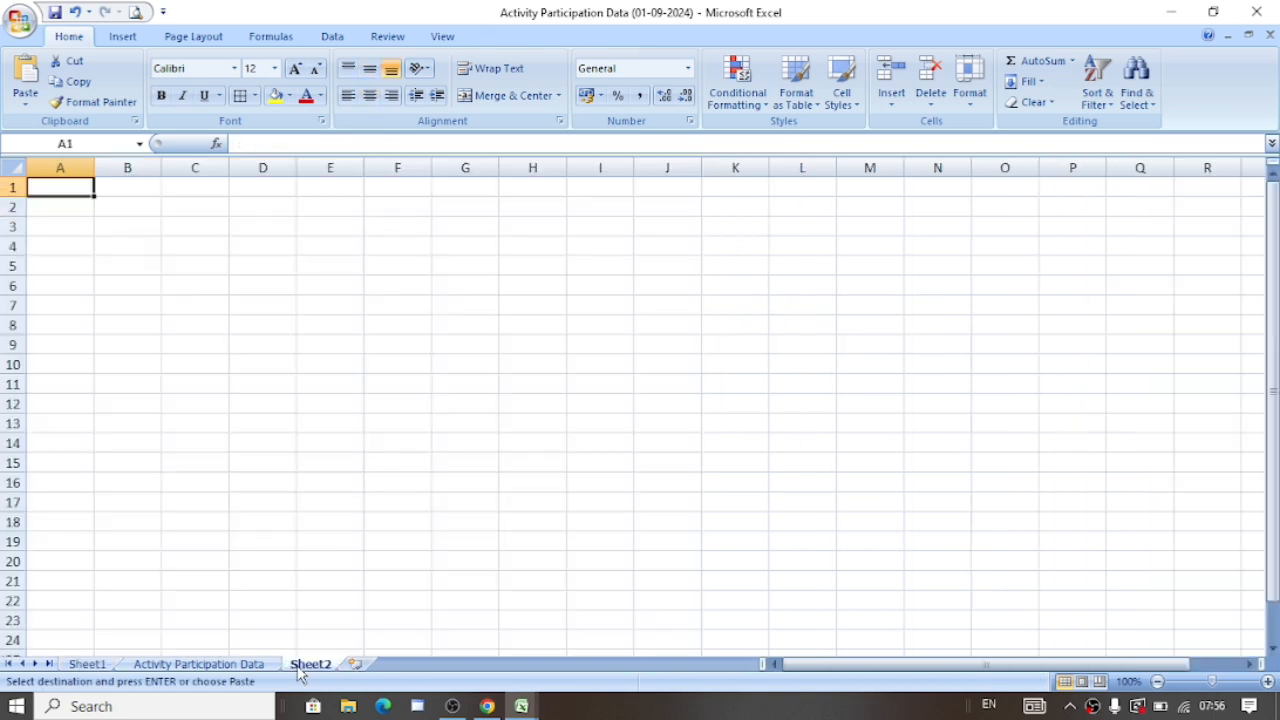
left_click(62, 206)
key("ctrl+v")
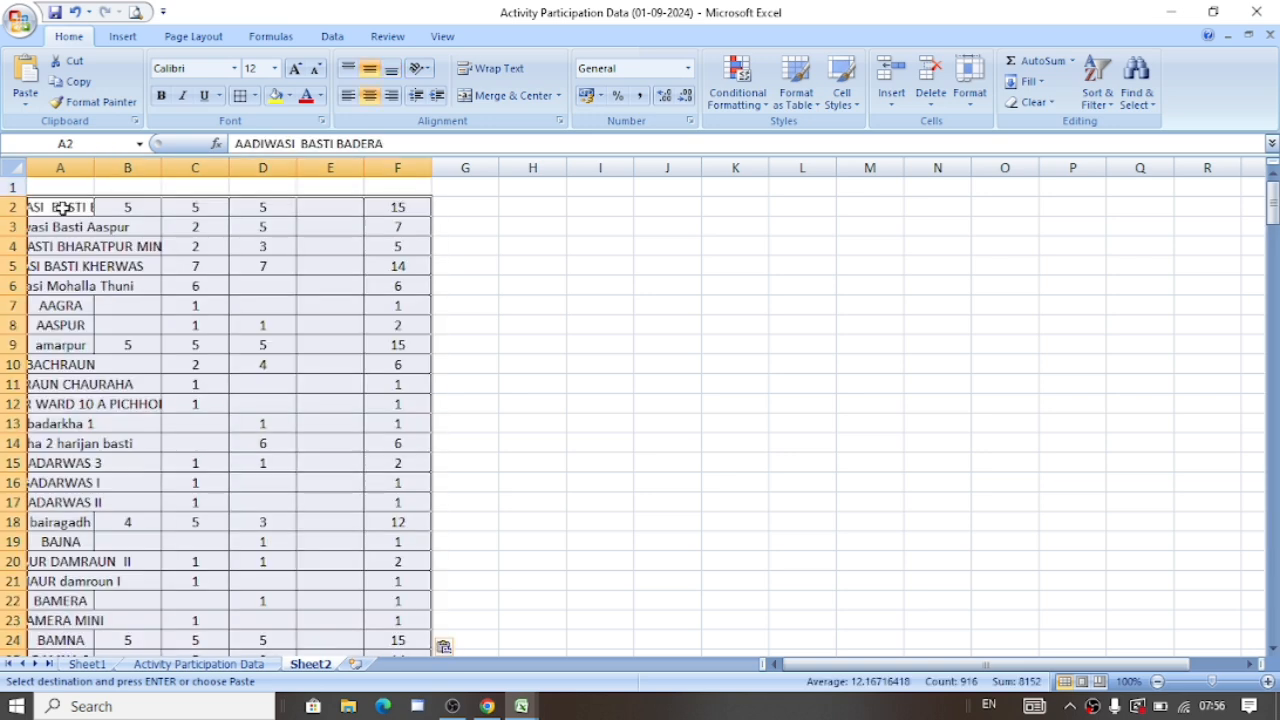
- Autofit all column widths in the new sheet and insert a blank column before the AWC names
left_click(13, 167)
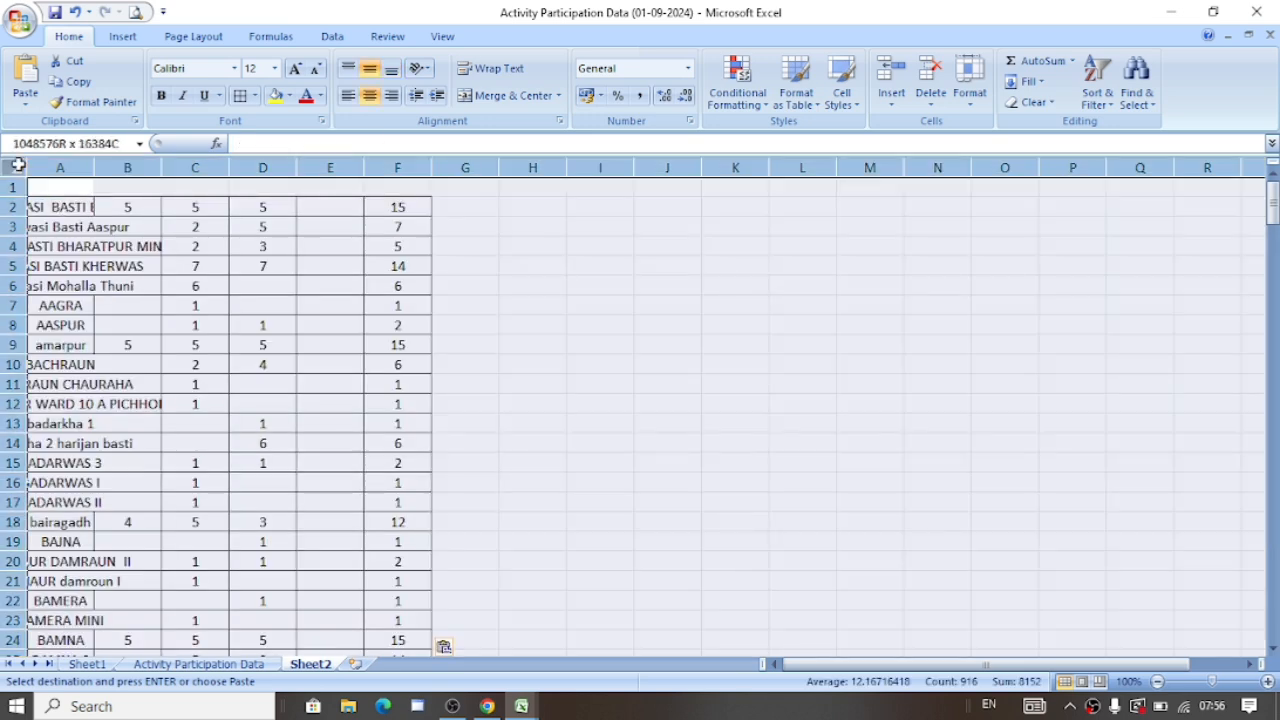
double_click(90, 167)
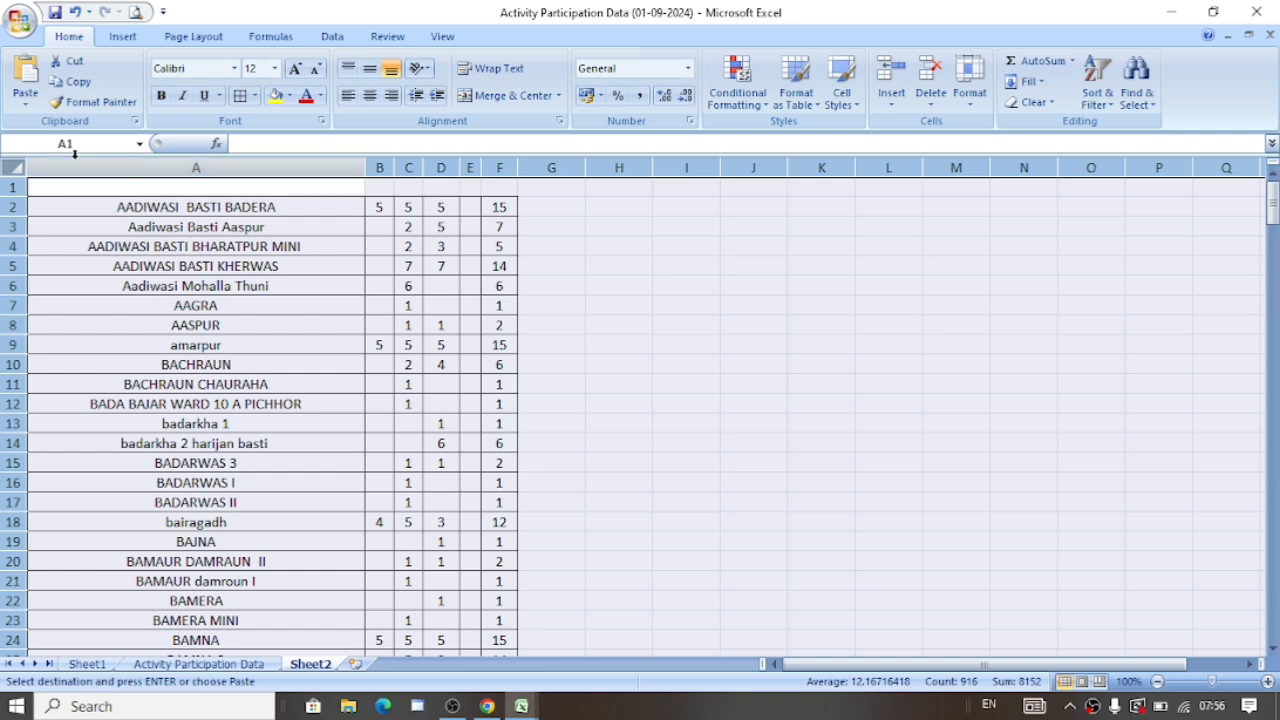
left_click(80, 167)
right_click(80, 167)
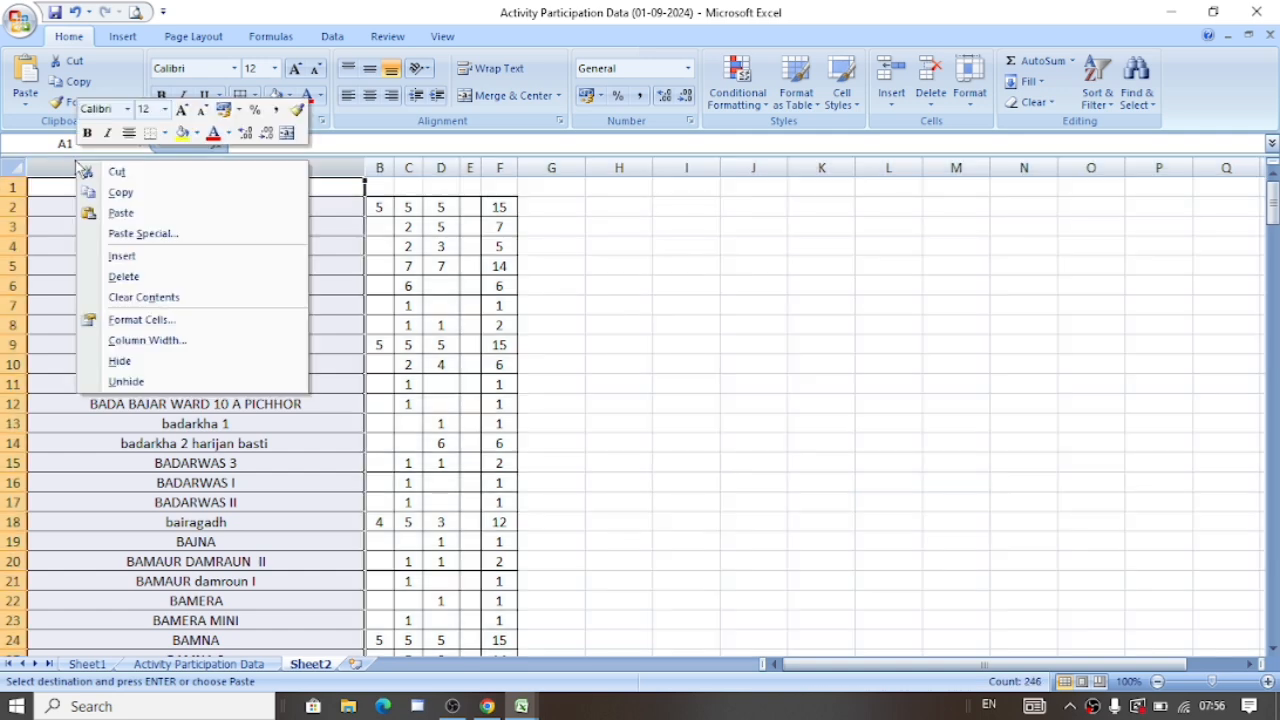
left_click(118, 256)
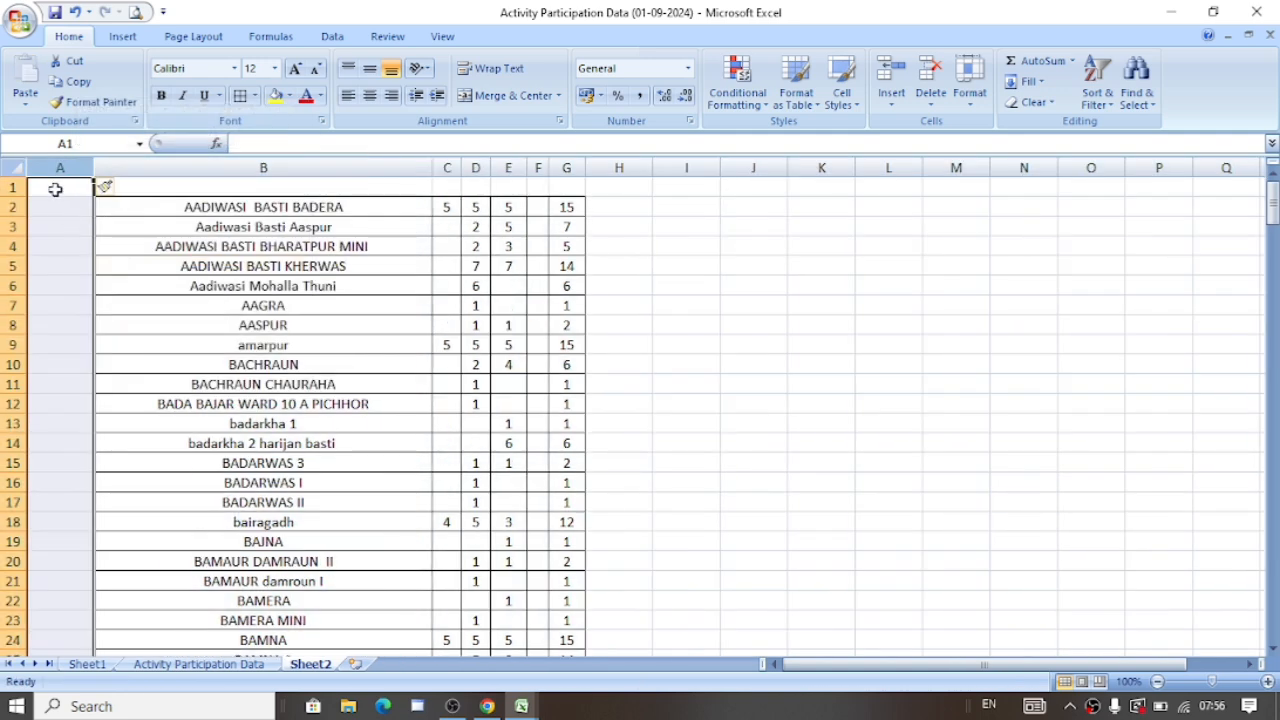
- Enter the headings S.No in A1 and AWC Name in B1
left_click(55, 189)
type("S")
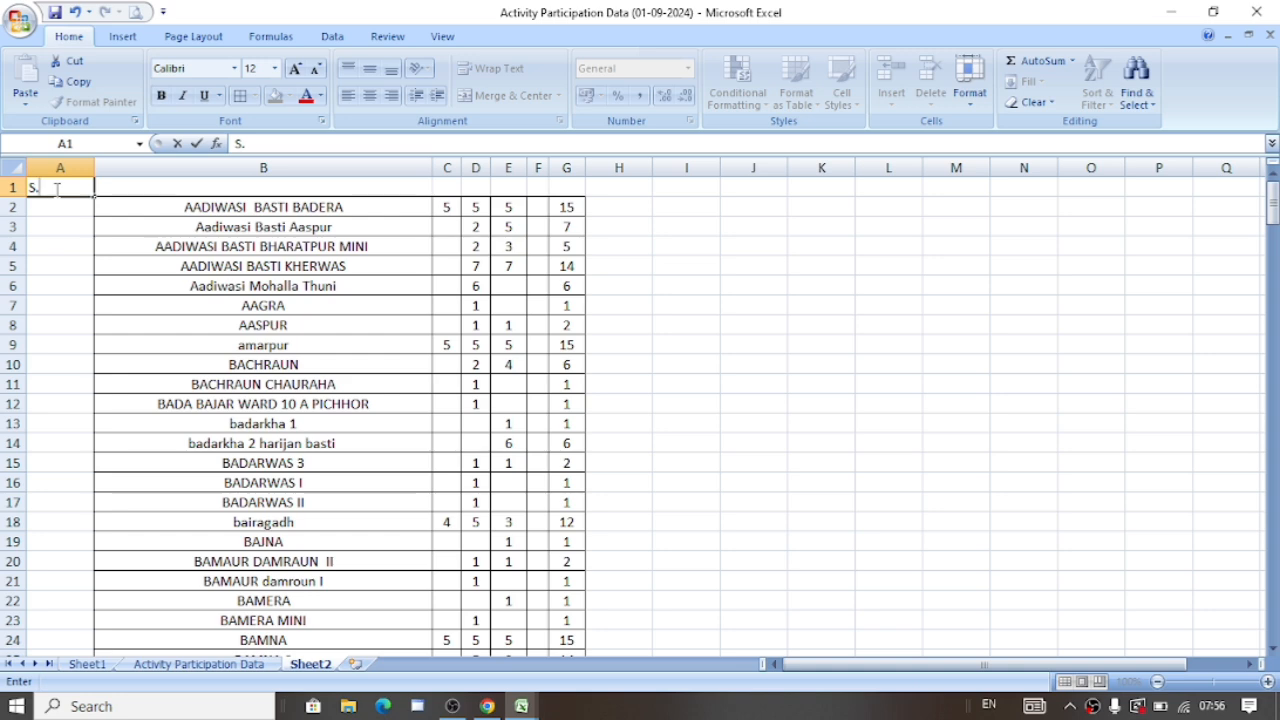
type(".No")
key("Tab")
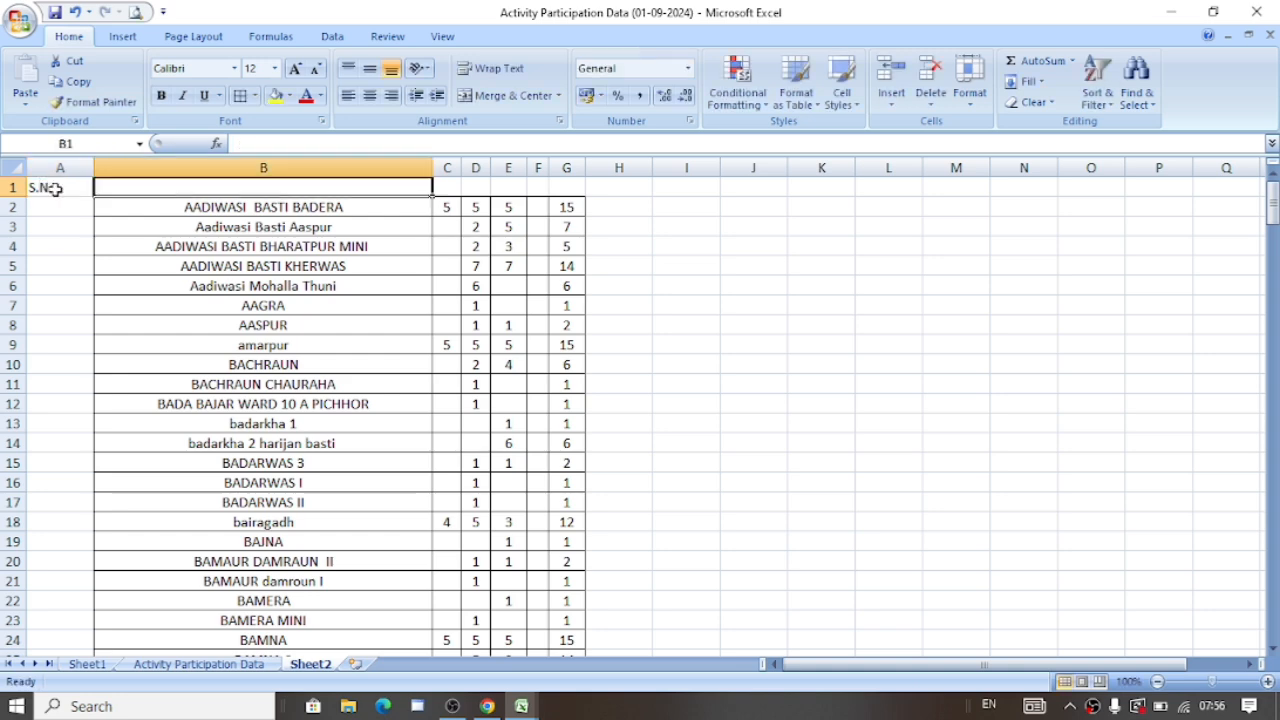
type("AW")
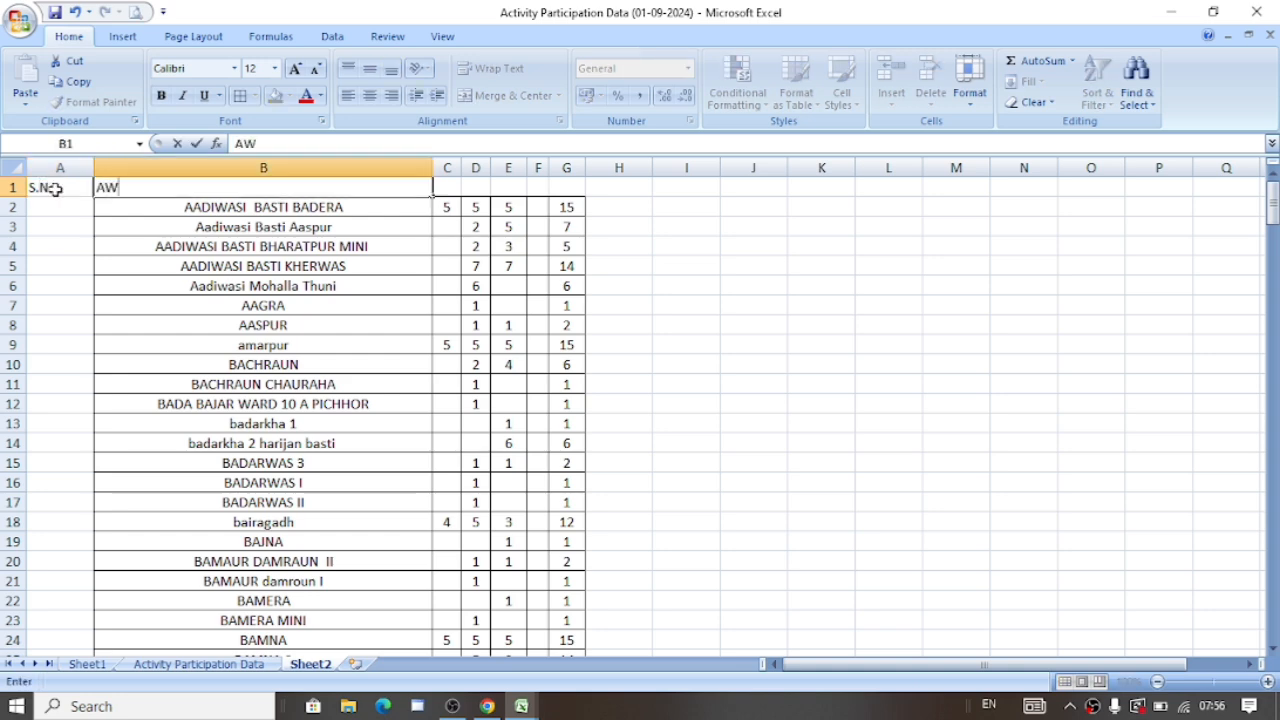
type("C Name")
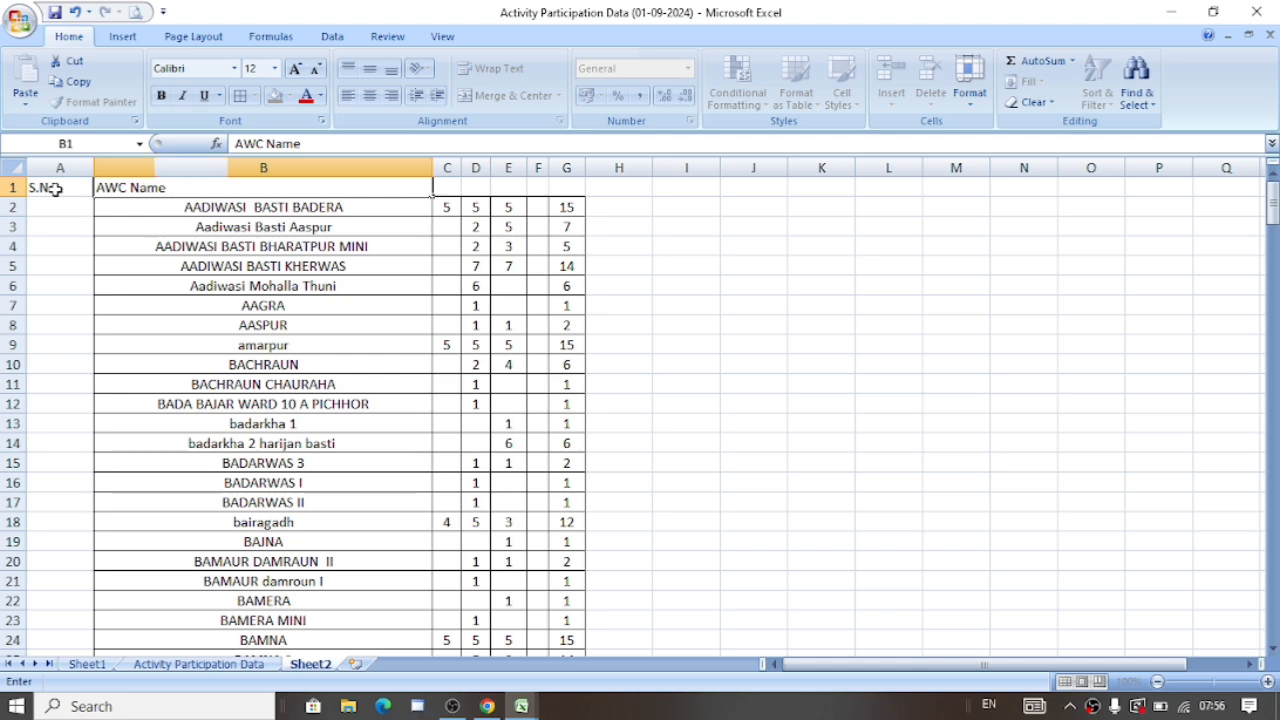
key("Tab")
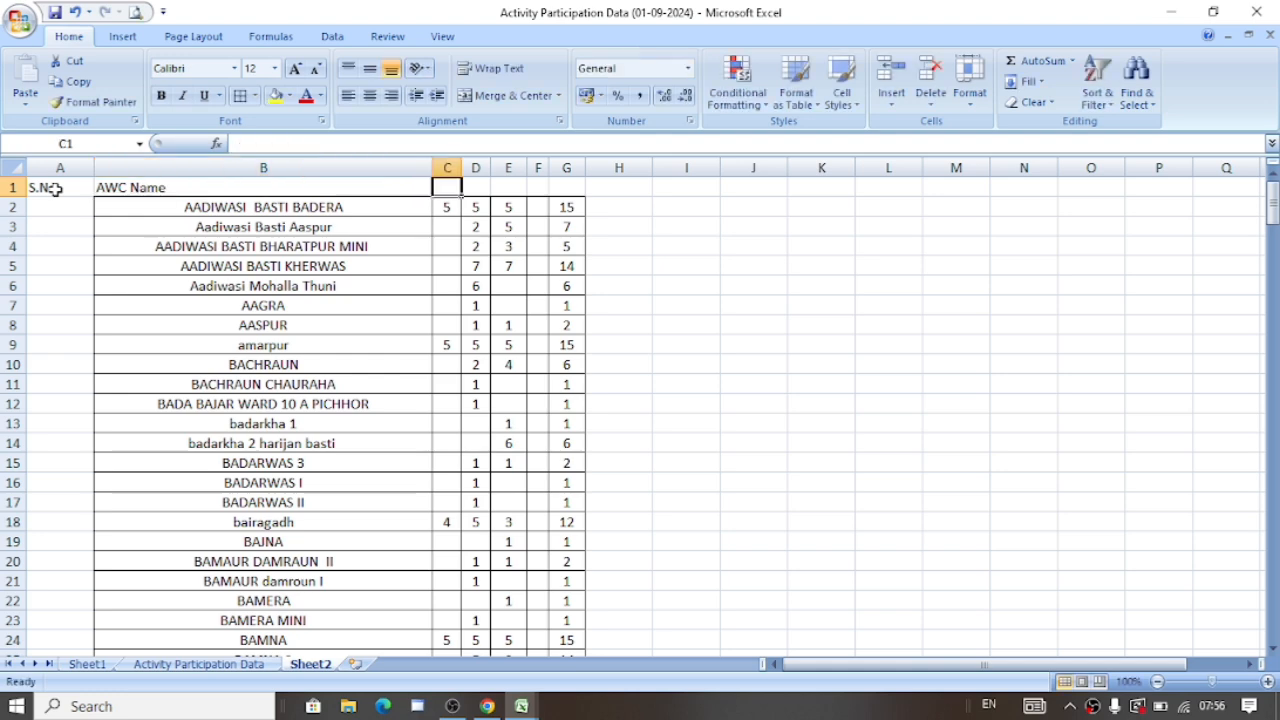
- Head columns C to F with consecutive dates starting from 01-09-2024 and autofit all column widths
type("01-09-")
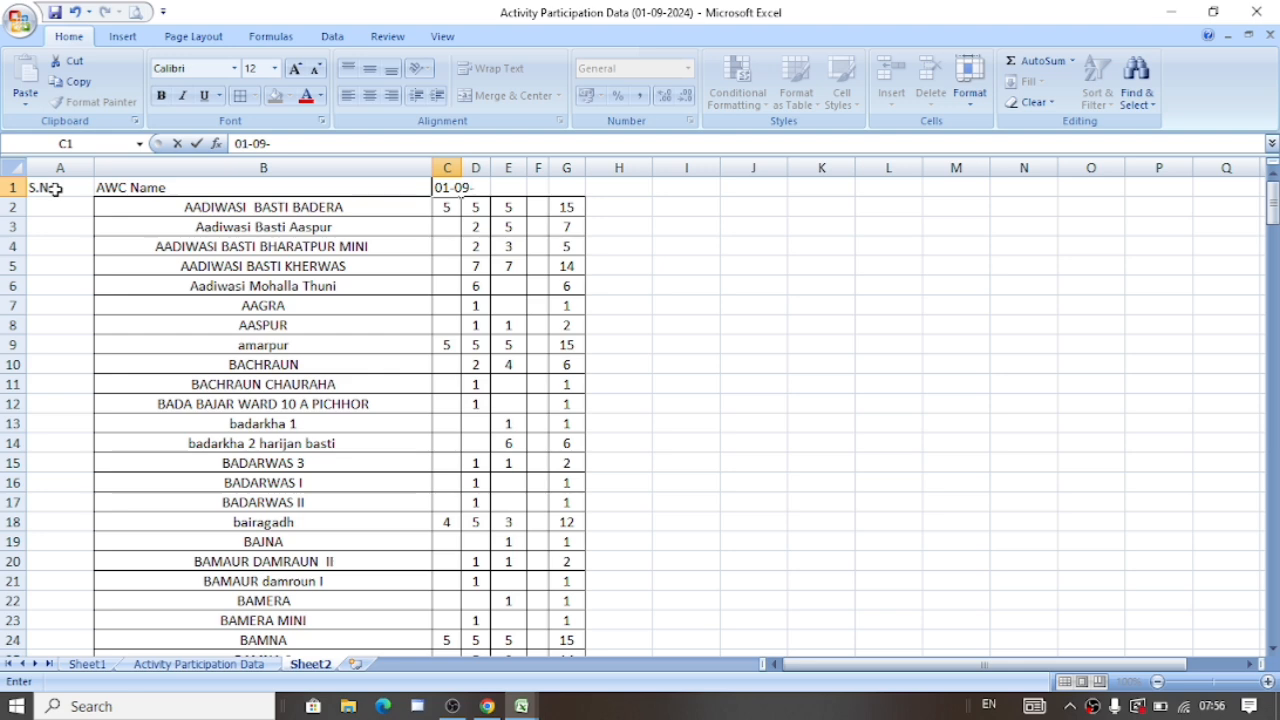
type("2024")
key("Return")
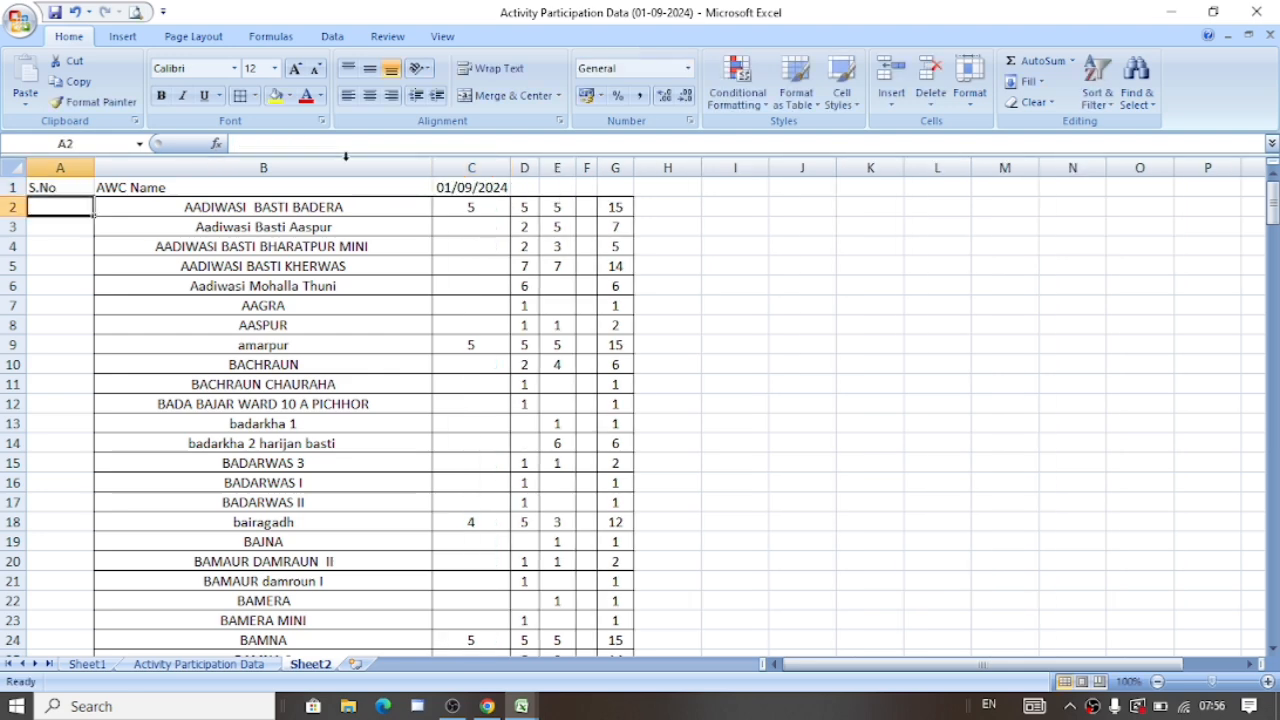
left_click(471, 189)
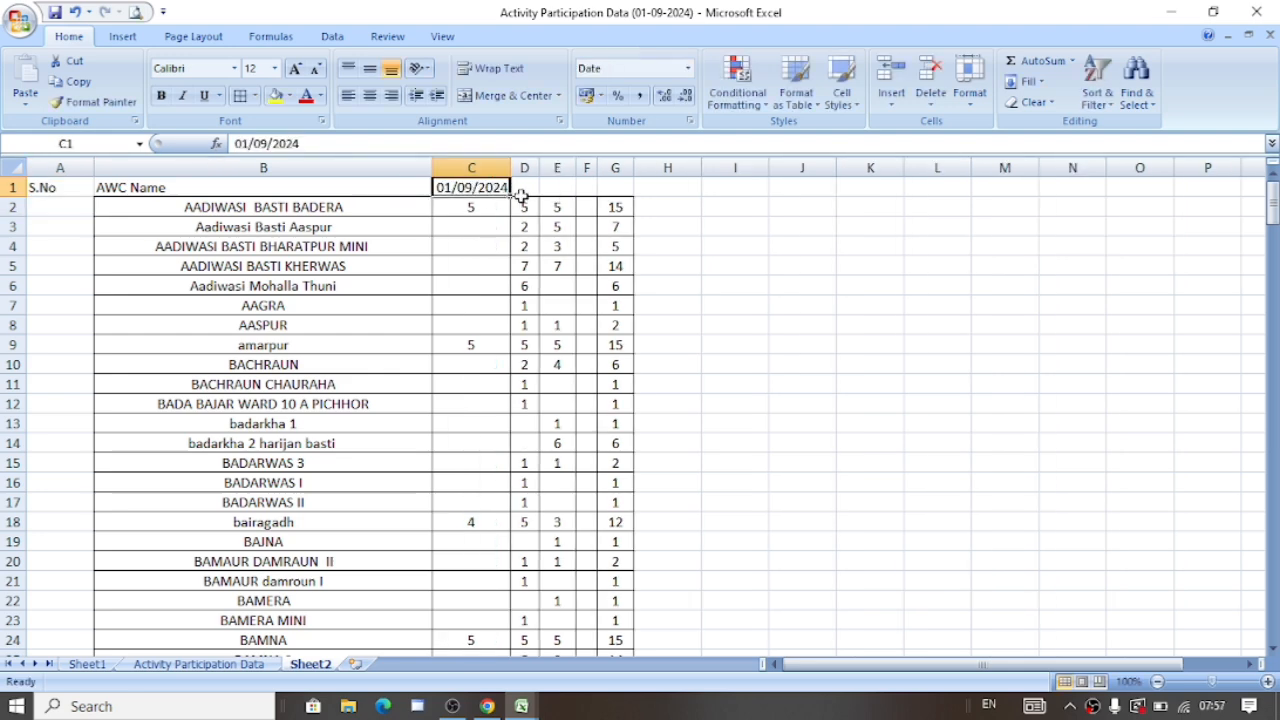
left_click_drag(512, 191, 596, 191)
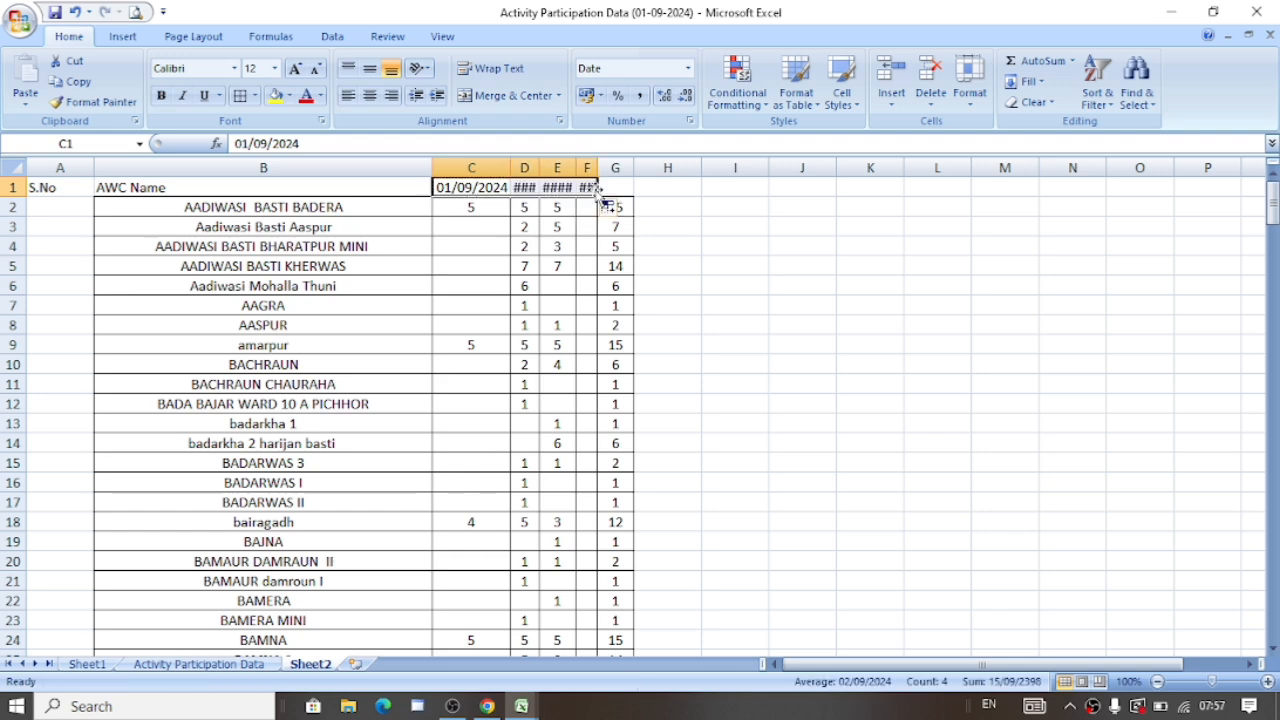
left_click(13, 170)
double_click(94, 167)
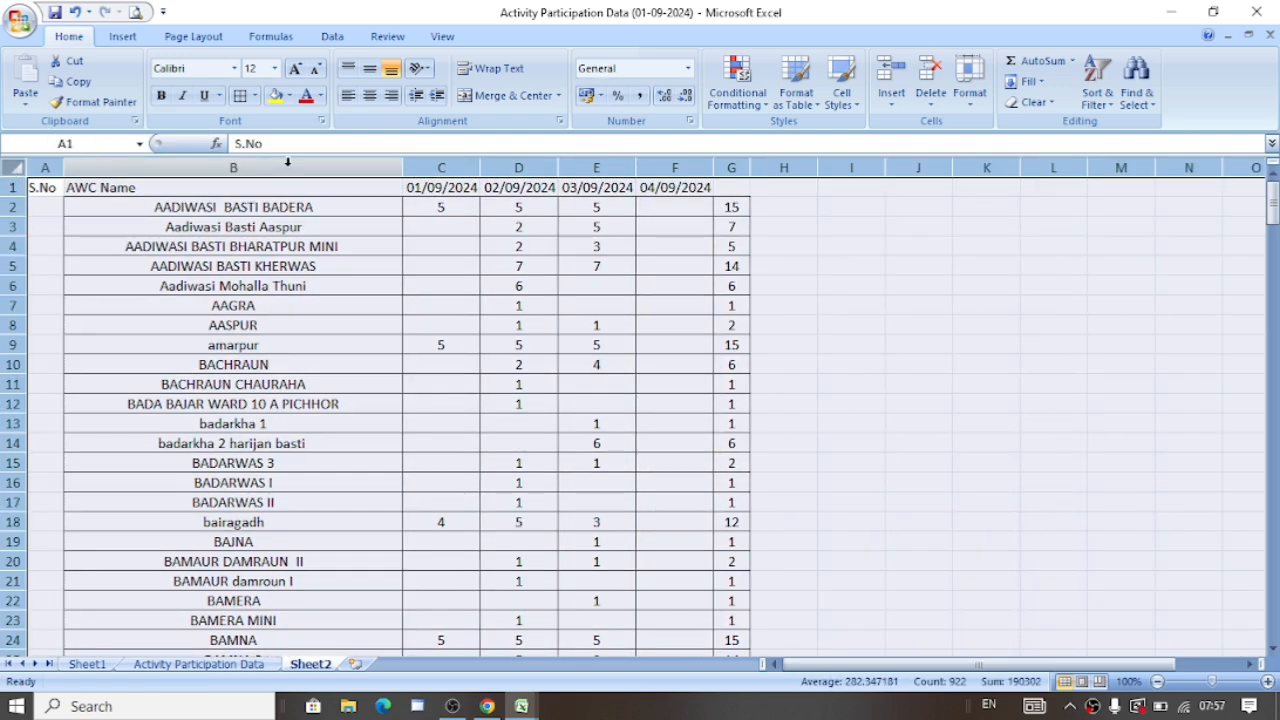
- Enter the heading Total in G1 above the row totals
left_click(725, 190)
type("T")
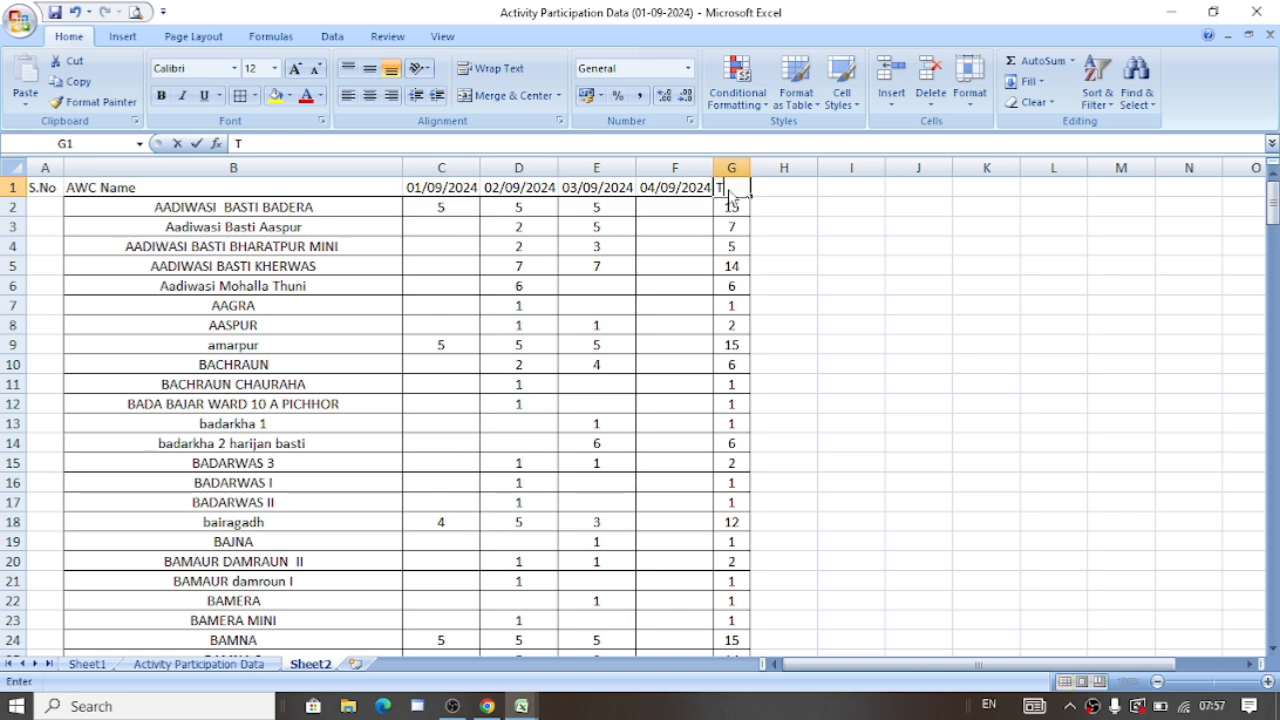
type("otal")
key("Tab")
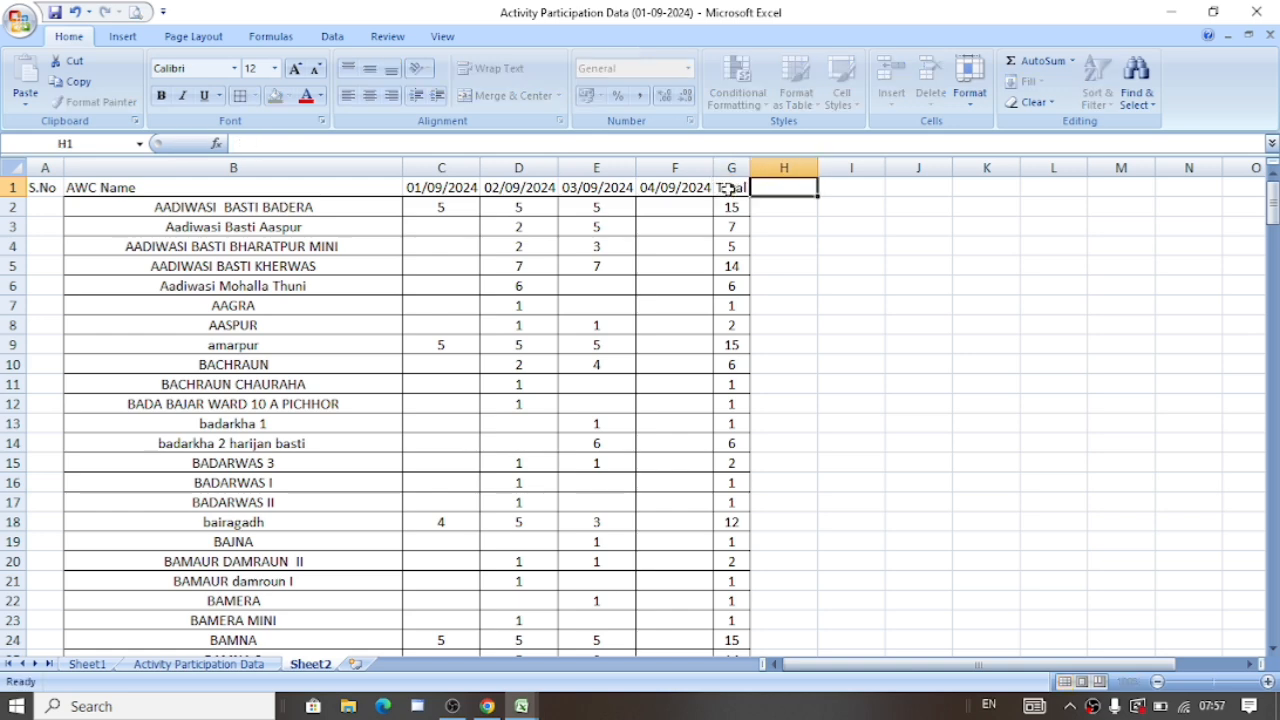
- Center the whole sheet's contents horizontally and vertically, and apply all borders to columns A through G
left_click(8, 166)
left_click(369, 95)
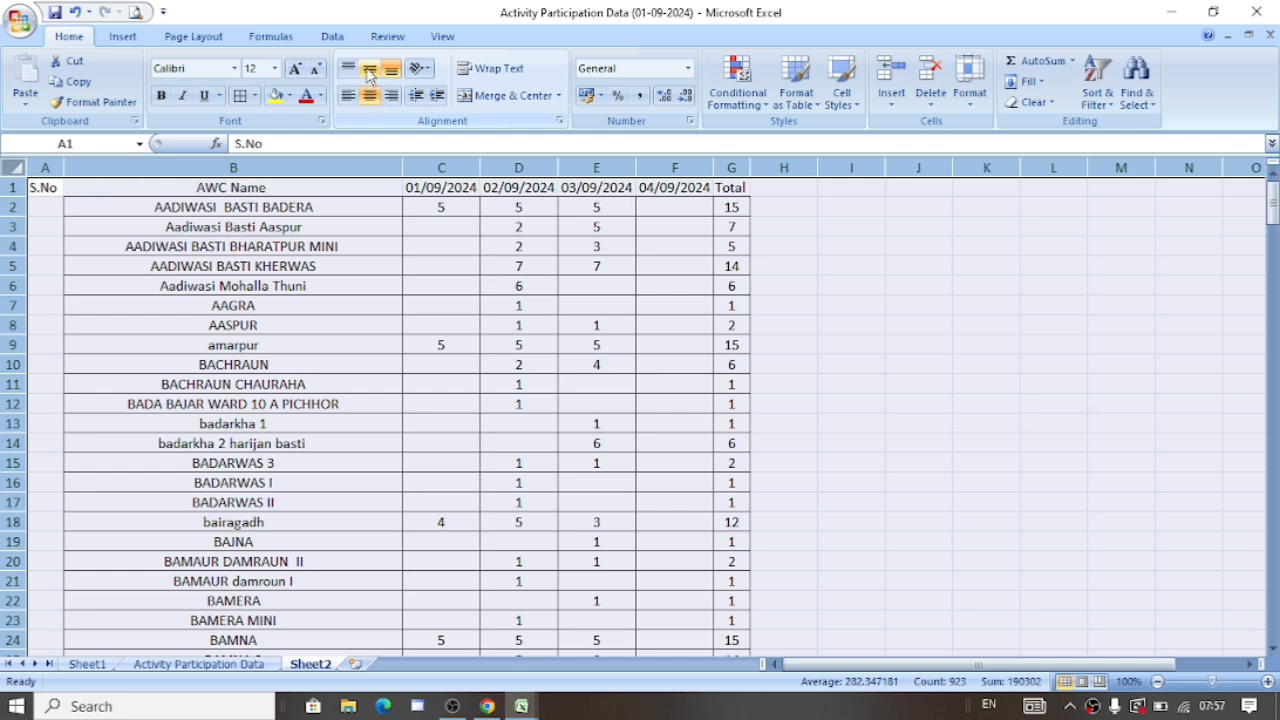
left_click(369, 70)
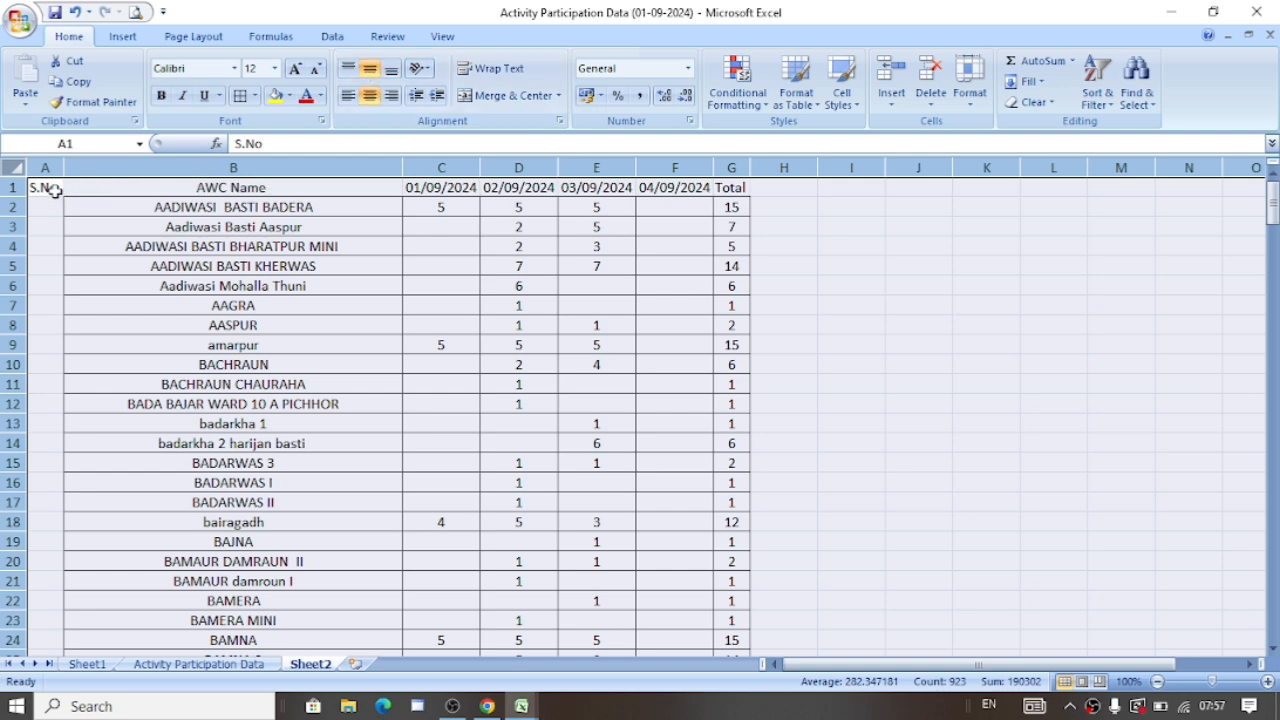
left_click_drag(52, 190, 720, 203)
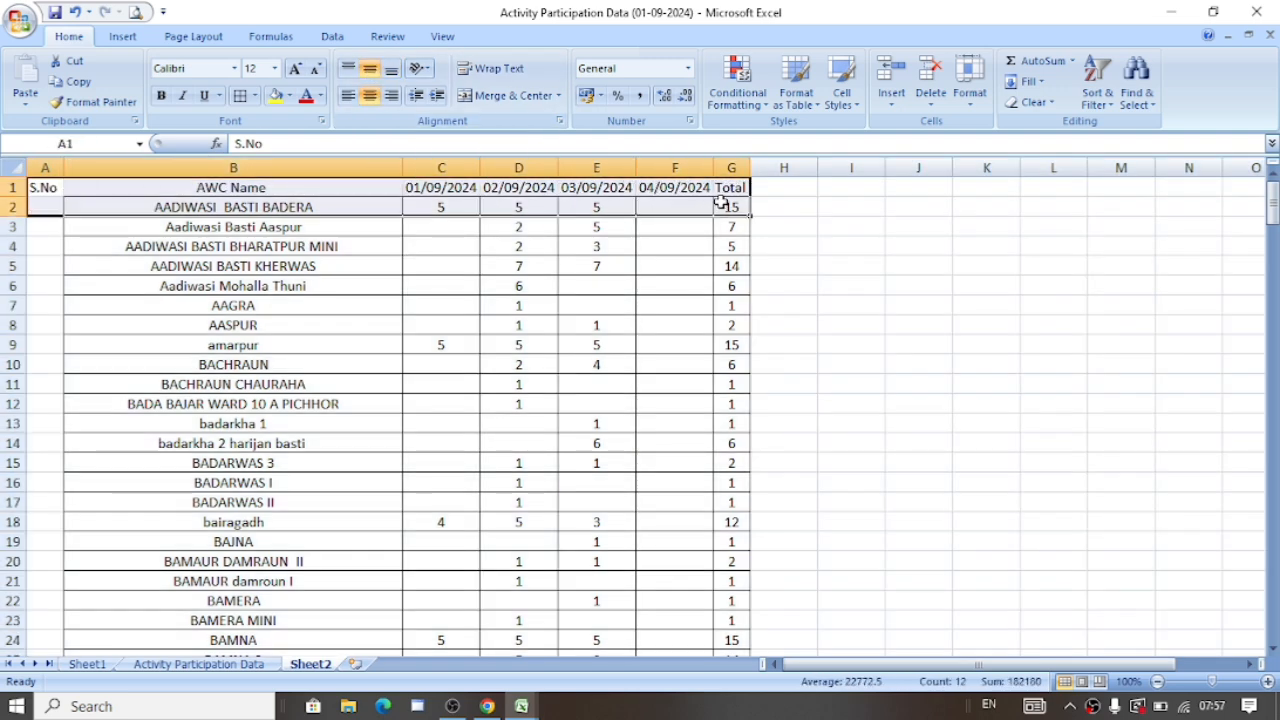
key("ctrl+space")
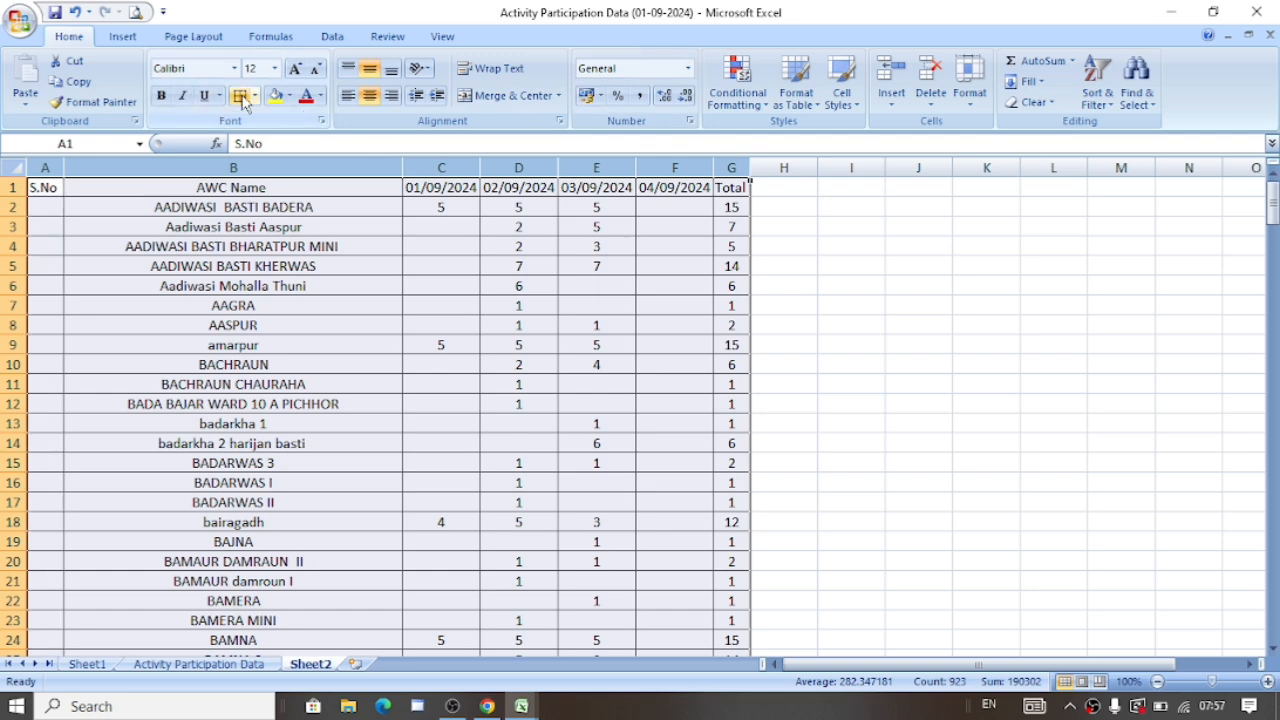
left_click(859, 300)
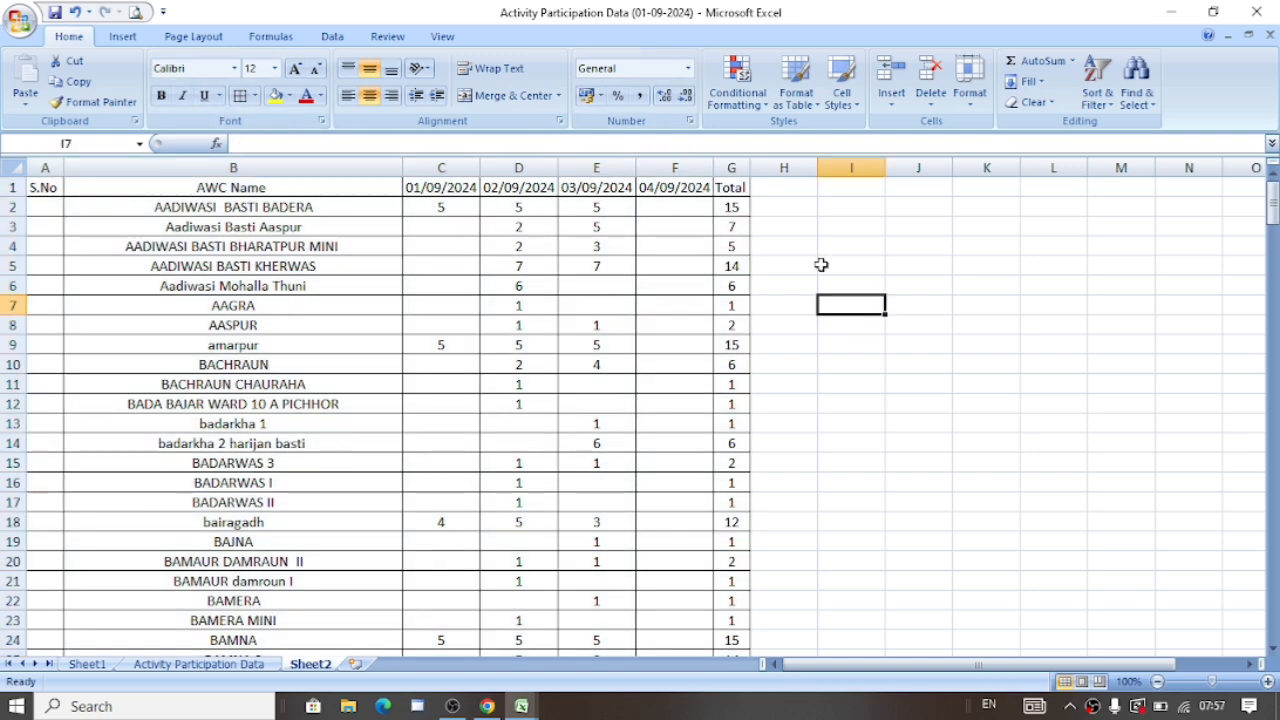
- Sort the table by the Total column from largest to smallest, expanding the selection to the neighbouring columns
left_click(735, 167)
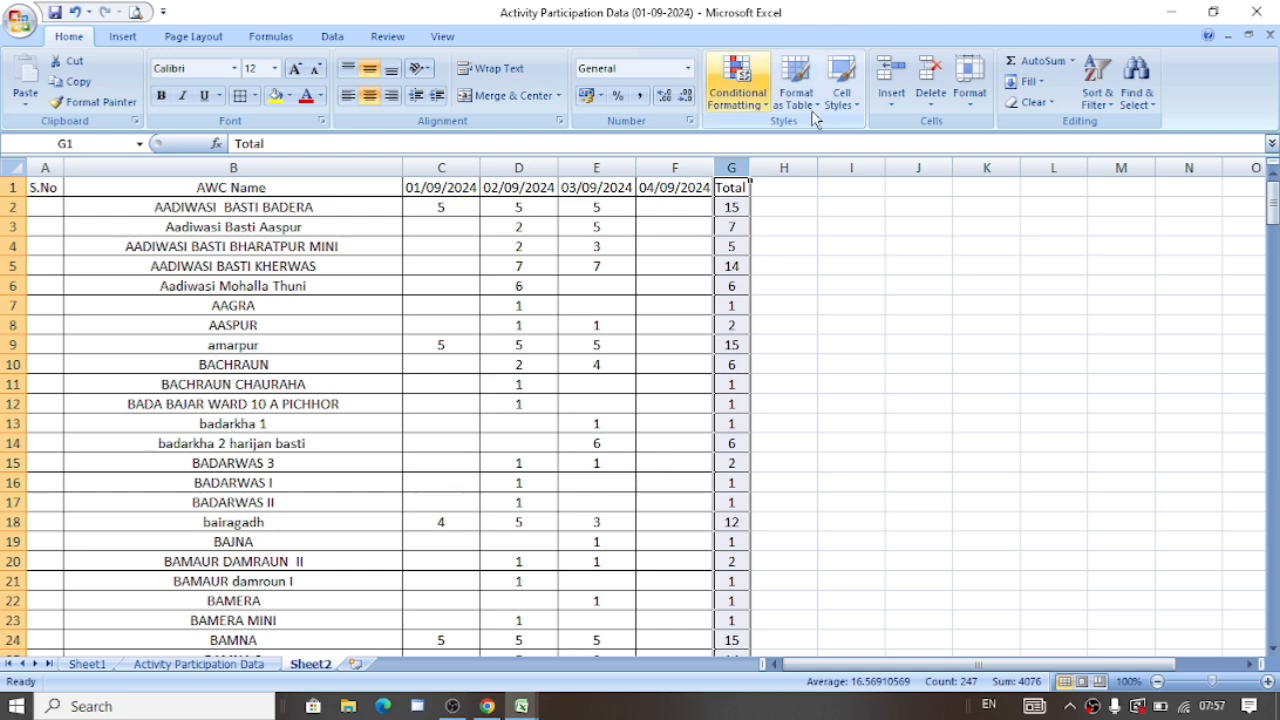
left_click(1097, 105)
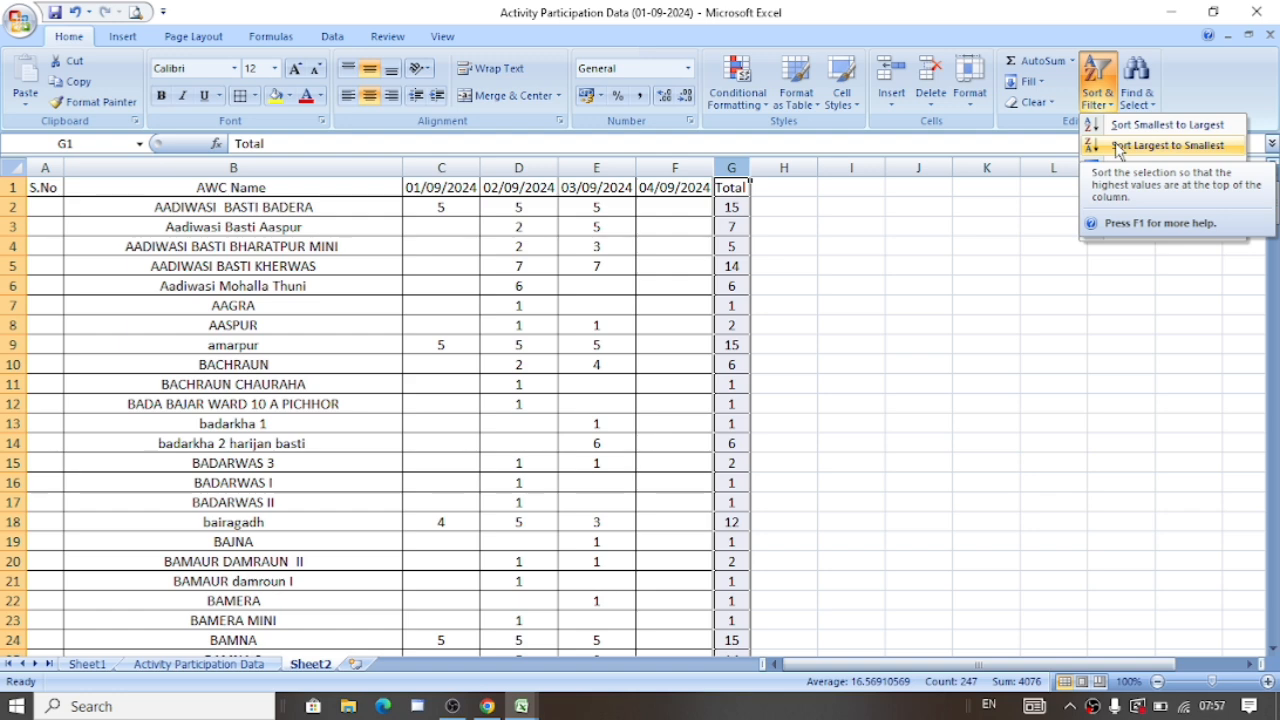
left_click(1118, 147)
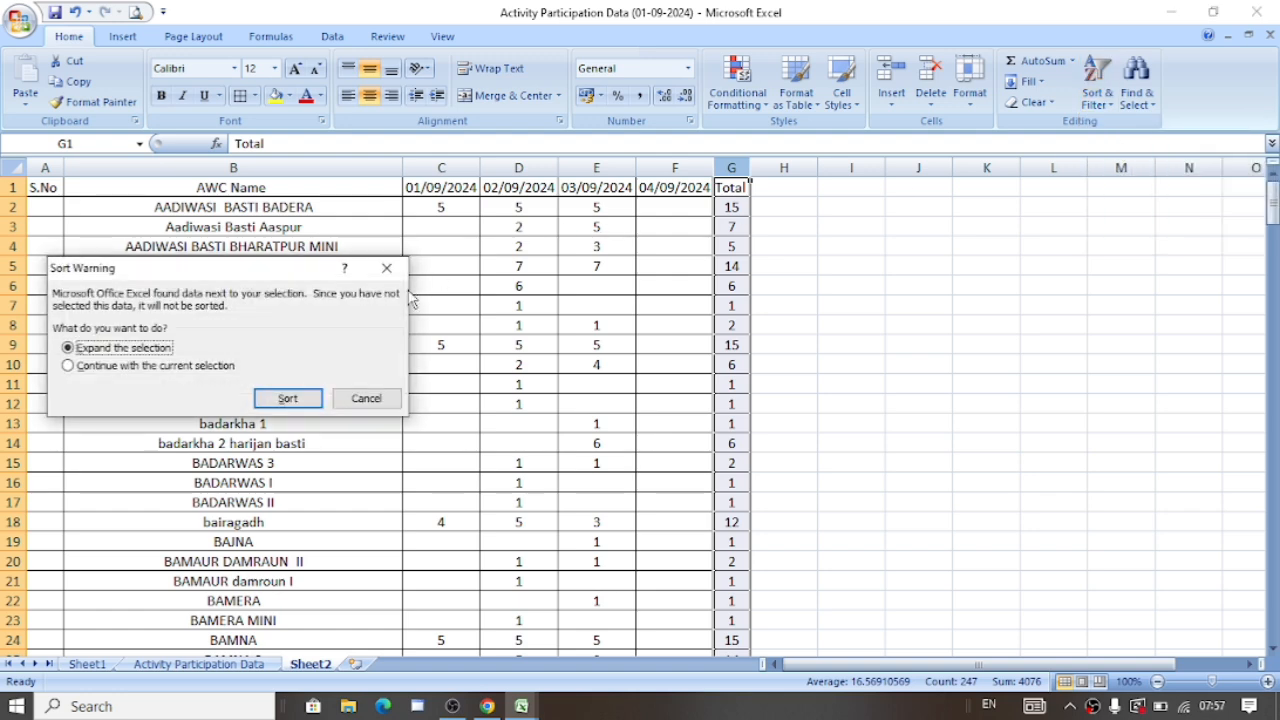
left_click(282, 399)
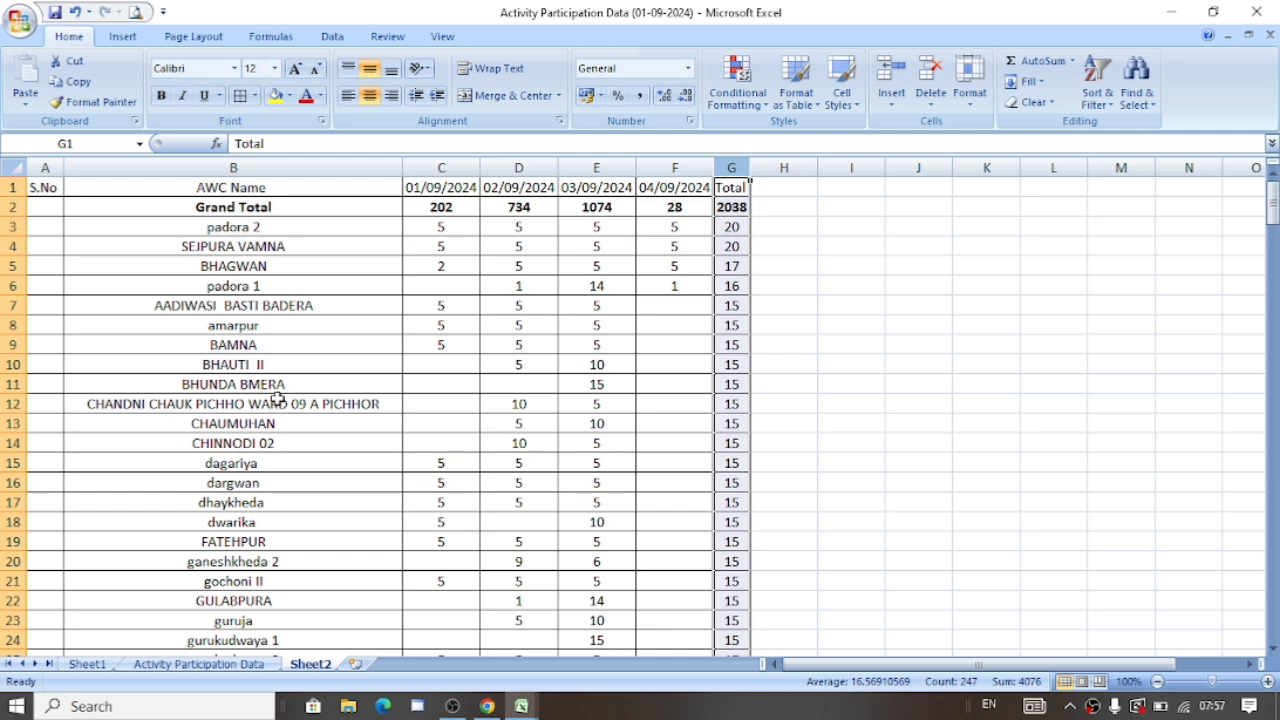
left_click(858, 288)
- Apply the green-yellow-red color scale to the AWC totals in column G, from G3 down to the last row
left_click_drag(734, 227, 737, 567)
left_click(735, 92)
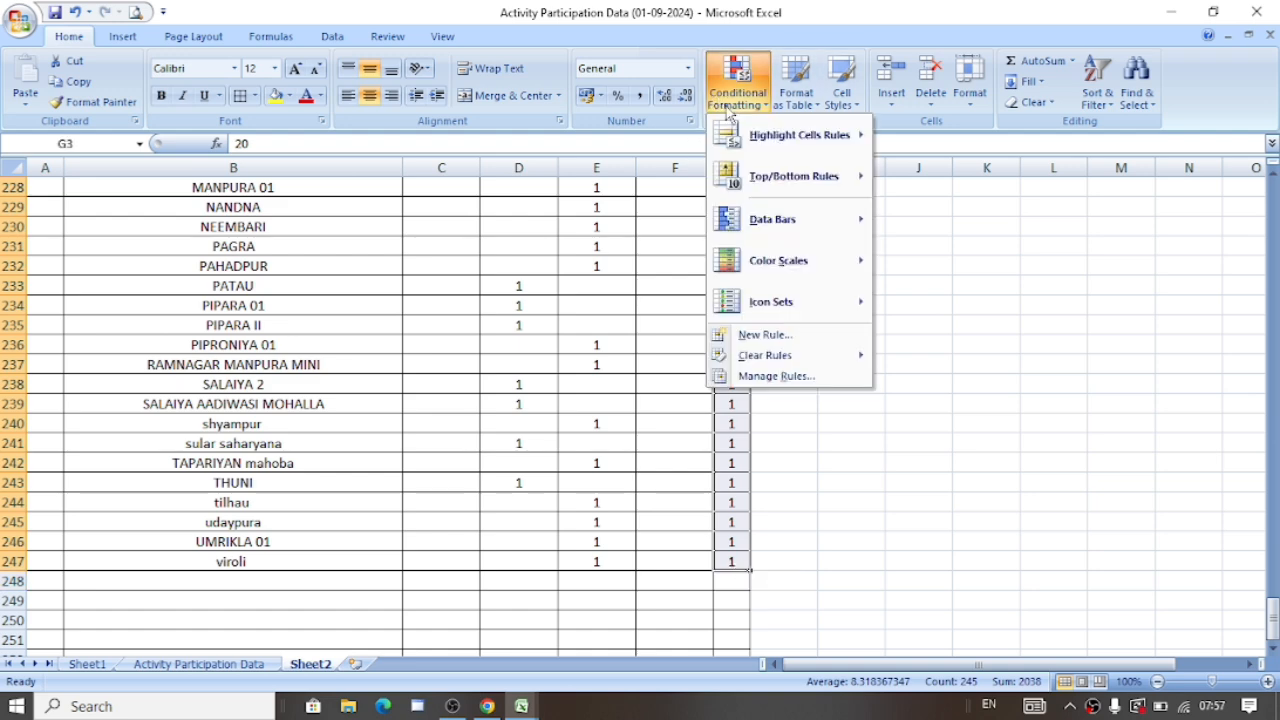
mouse_move(752, 262)
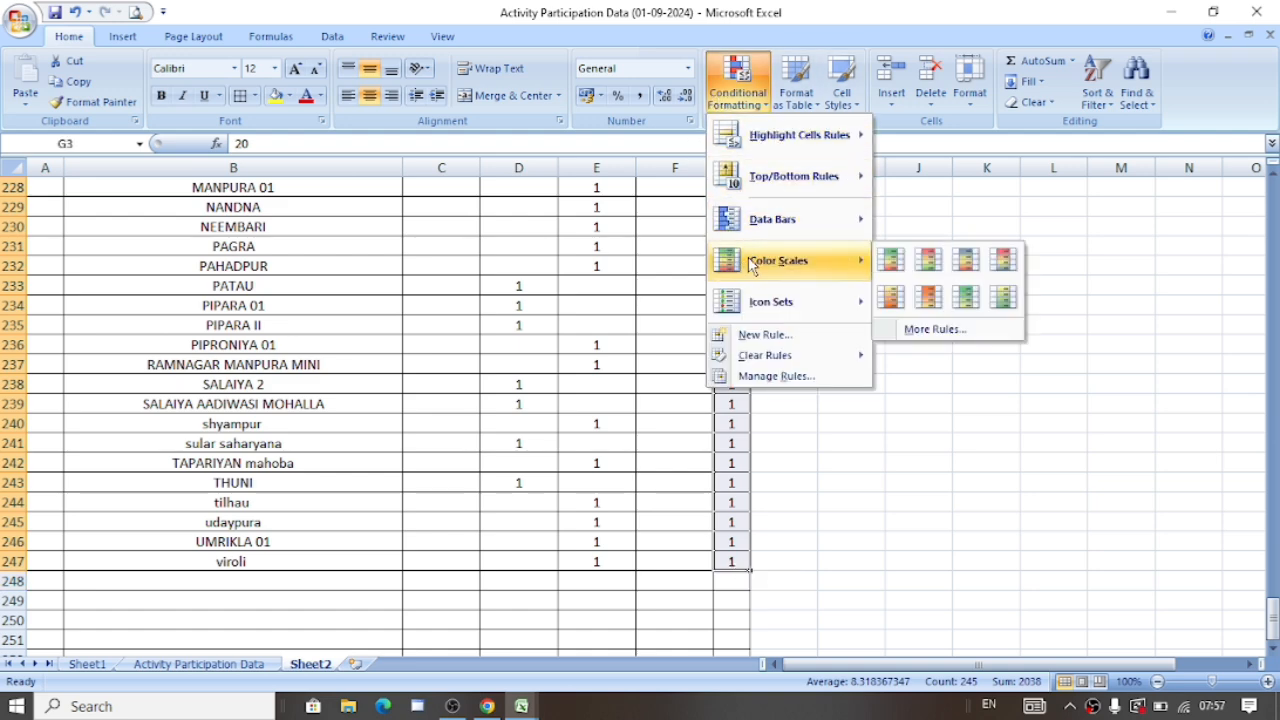
left_click(903, 268)
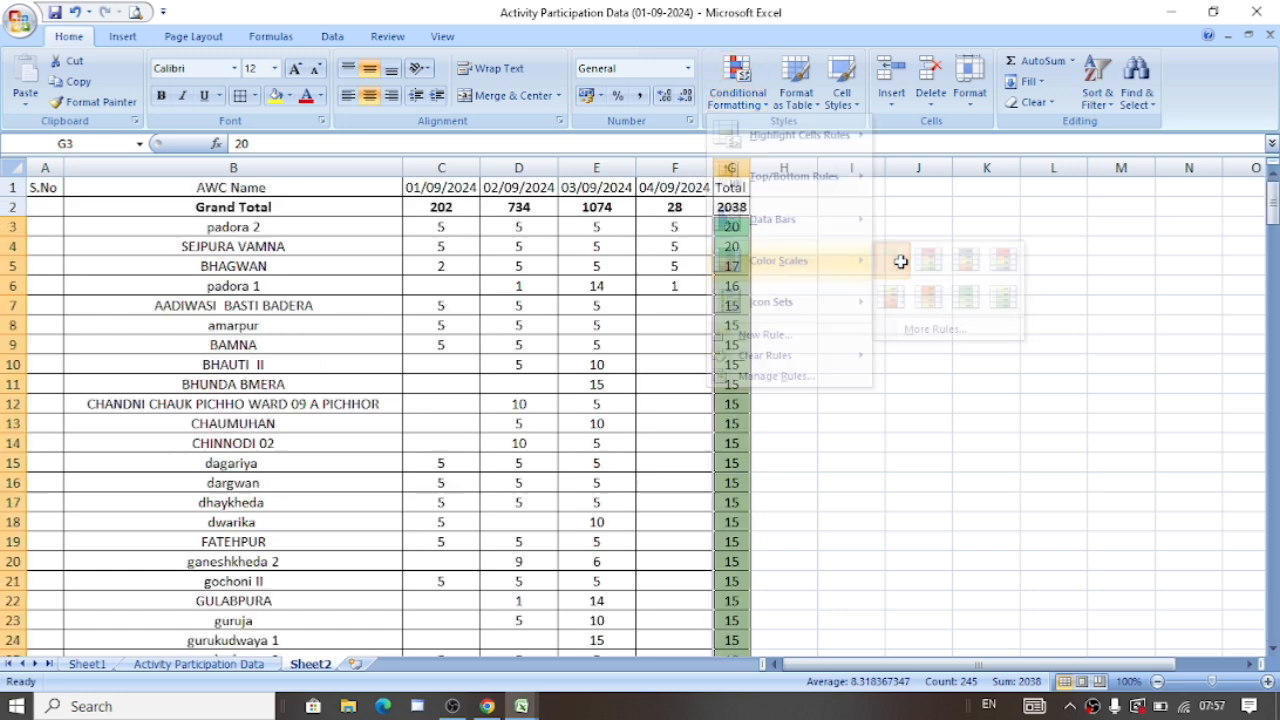
left_click(817, 285)
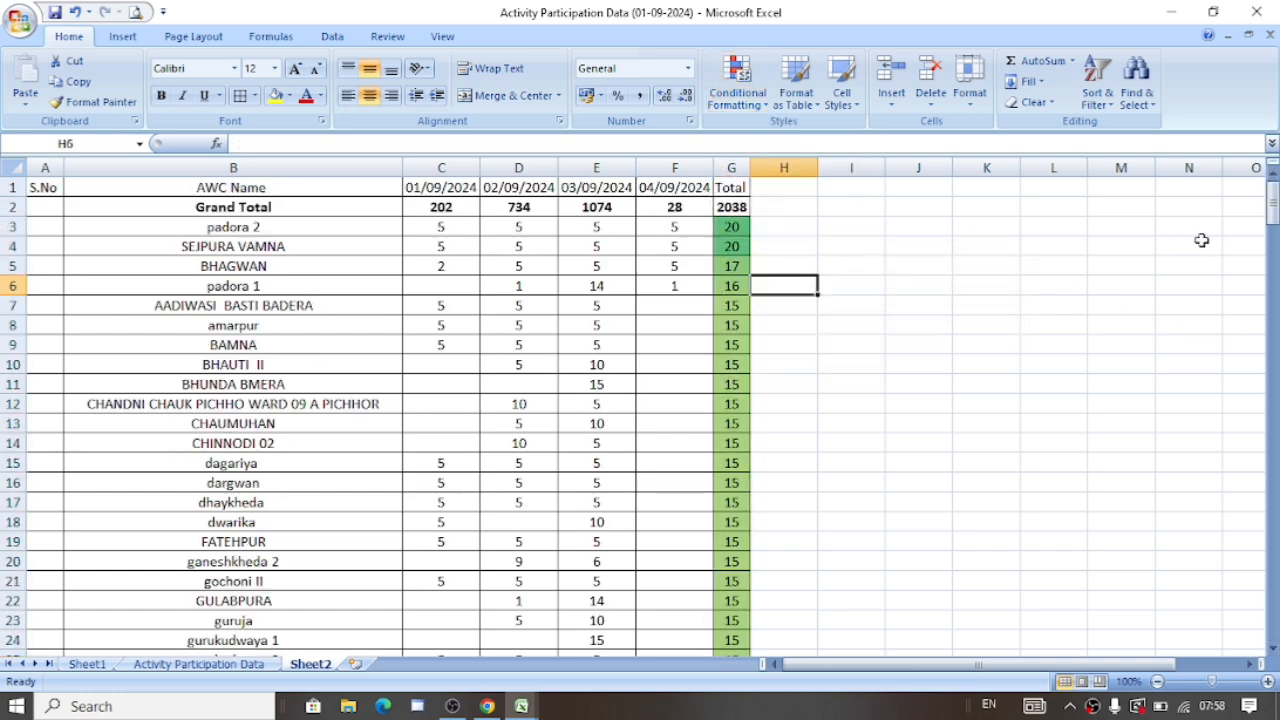
- Number the AWCs consecutively in the S.No column, starting with 1 in A3 and filling down to the last row
left_click(47, 209)
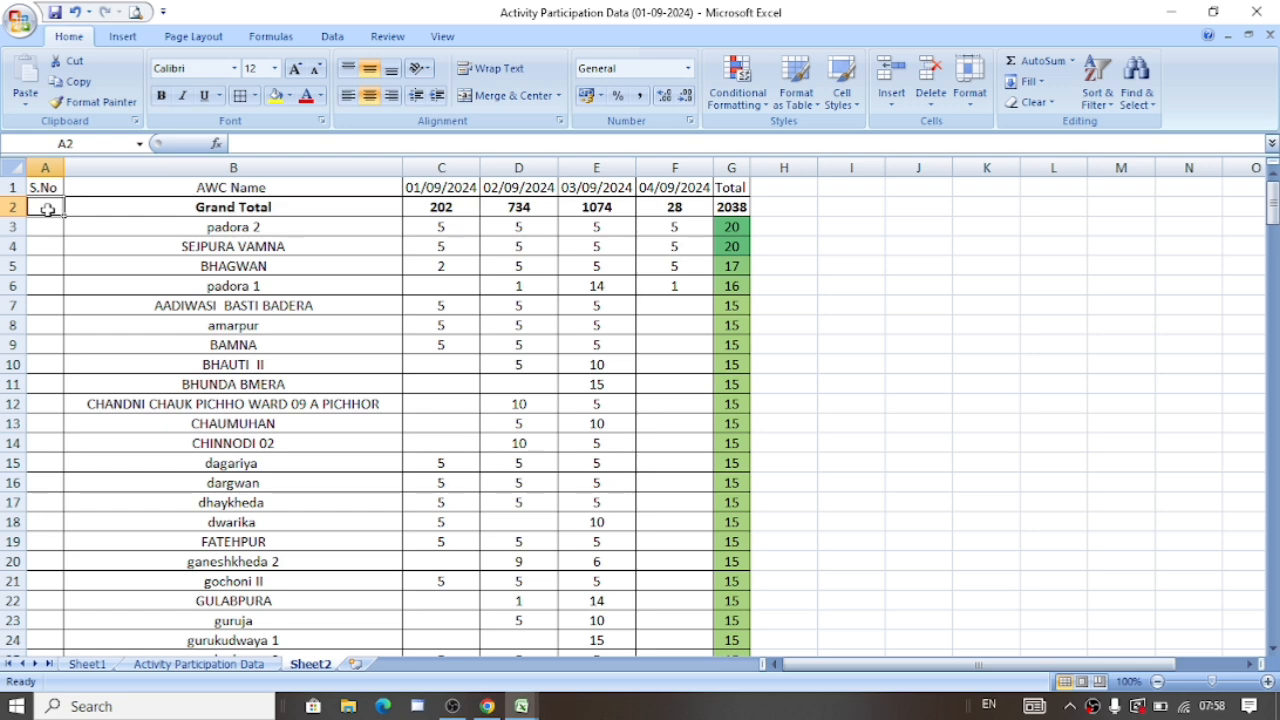
key("Down")
type("1")
key("Return")
type("2")
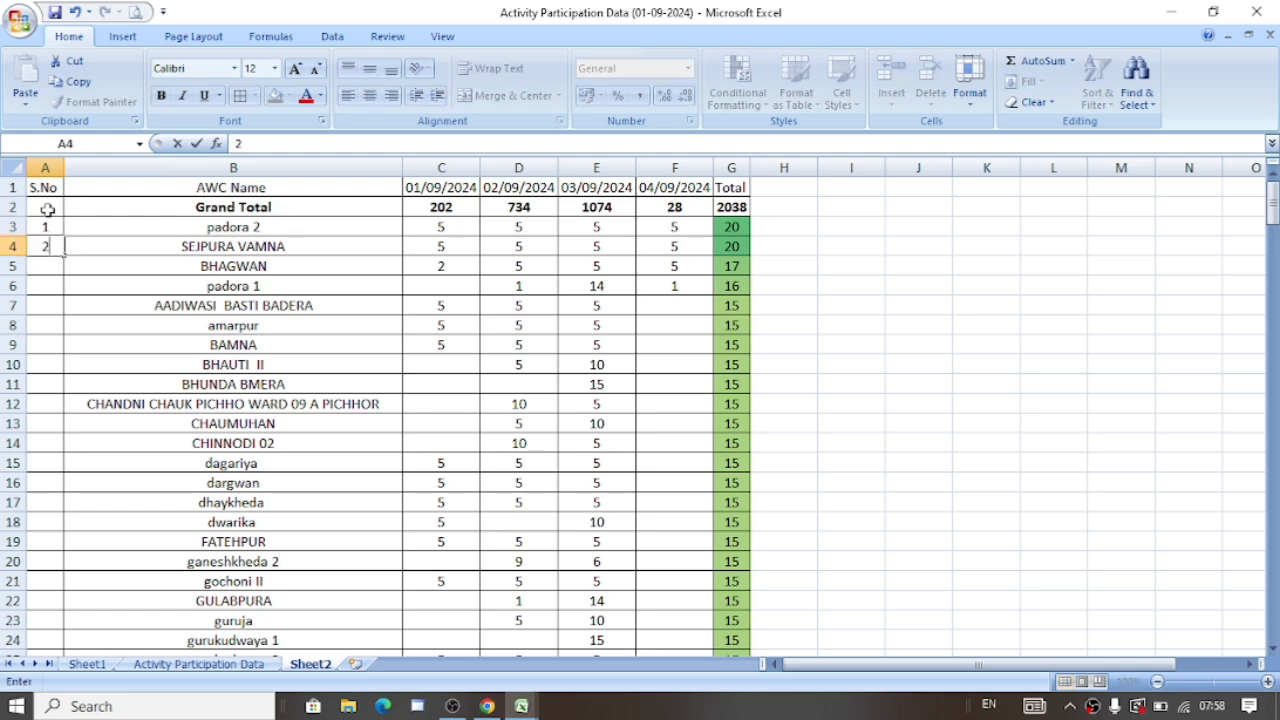
key("Return")
left_click_drag(44, 226, 44, 246)
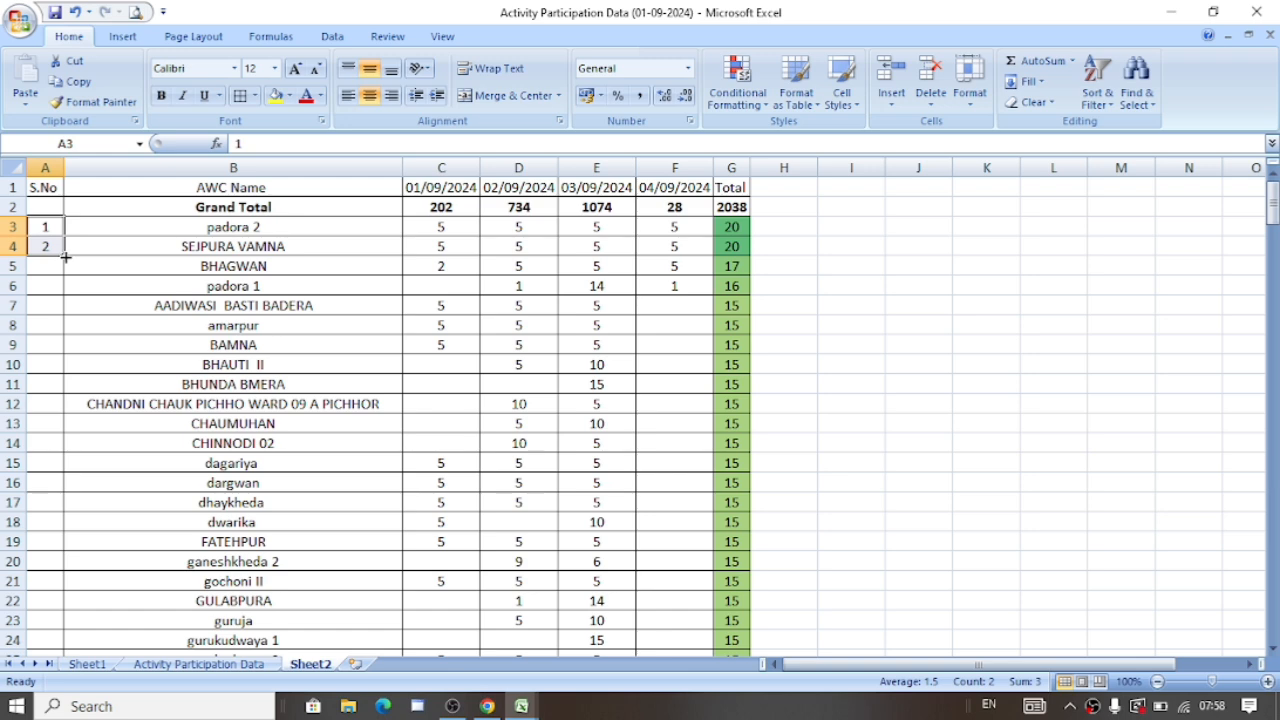
double_click(65, 258)
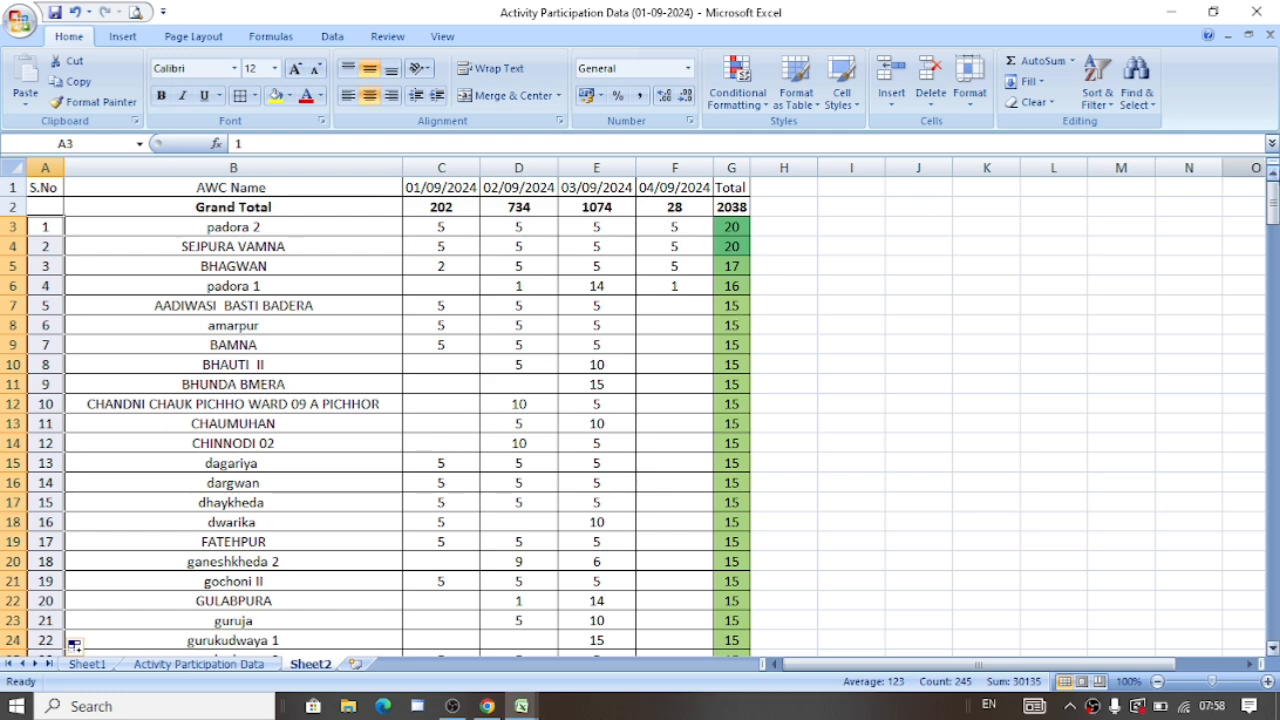
left_click_drag(1272, 203, 1272, 607)
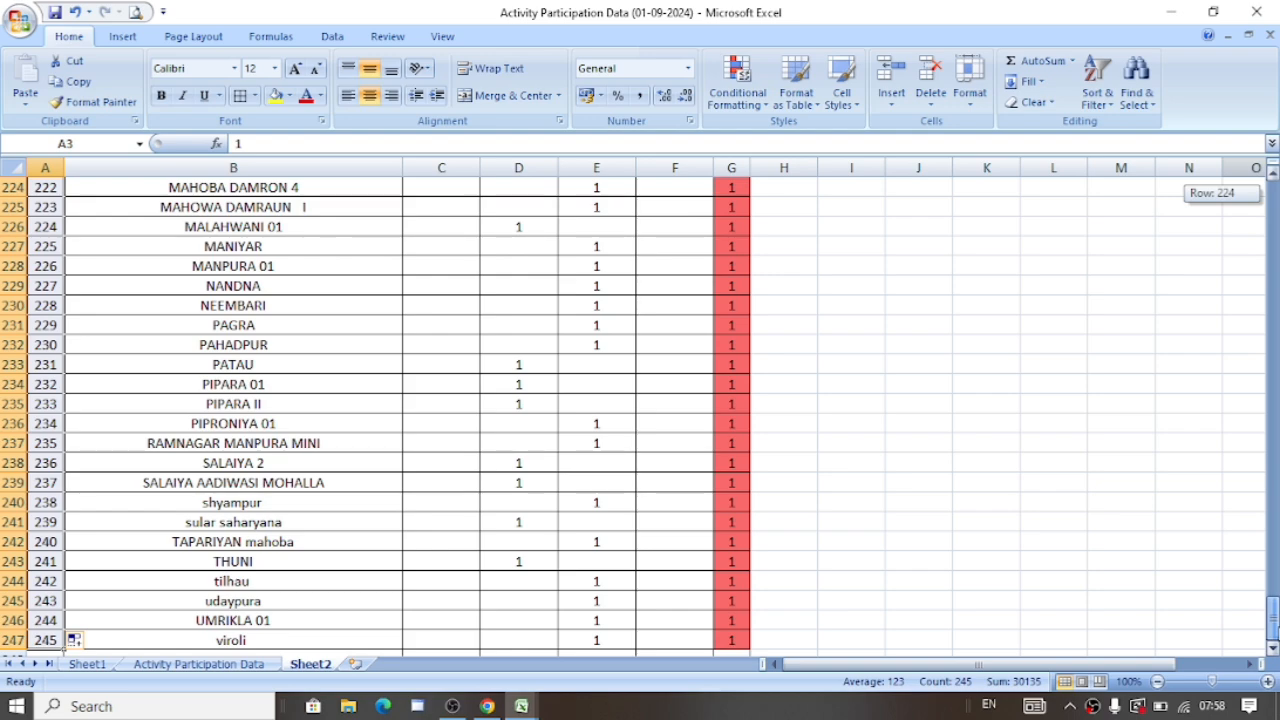
left_click_drag(1272, 607, 1250, 113)
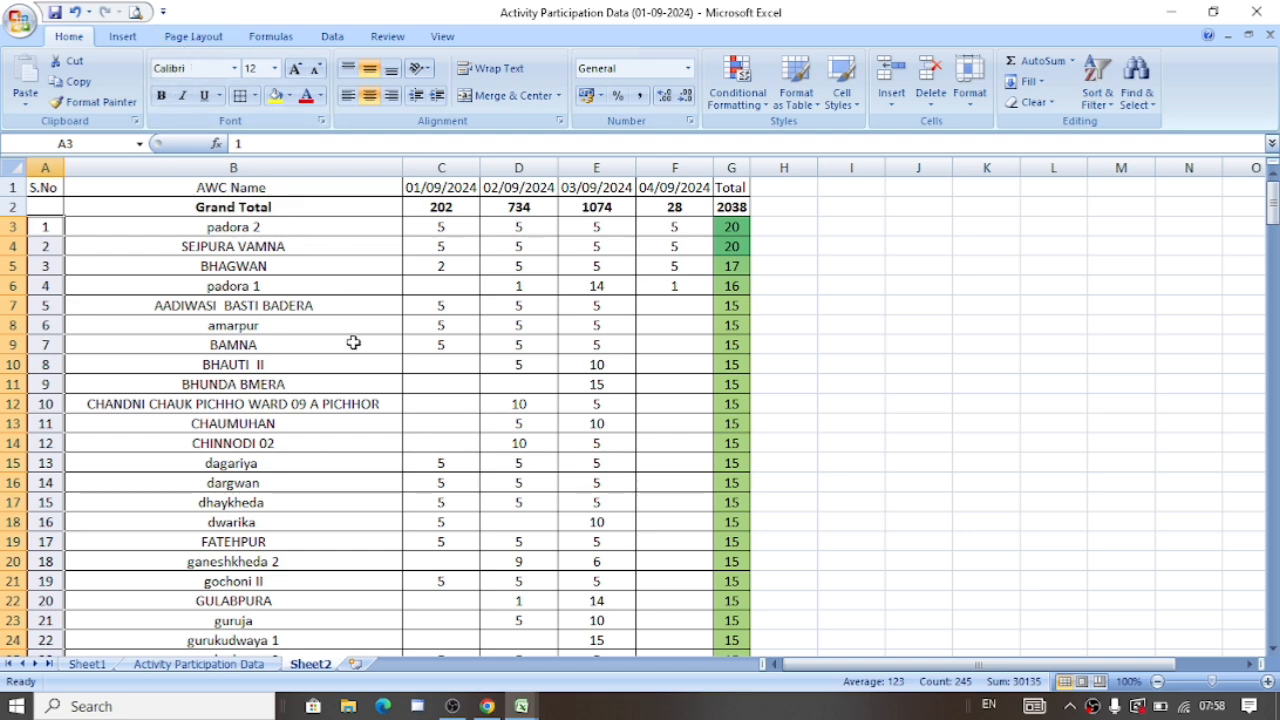
- Narrow the AWC Name column slightly in the worksheet
left_click_drag(351, 342, 436, 225)
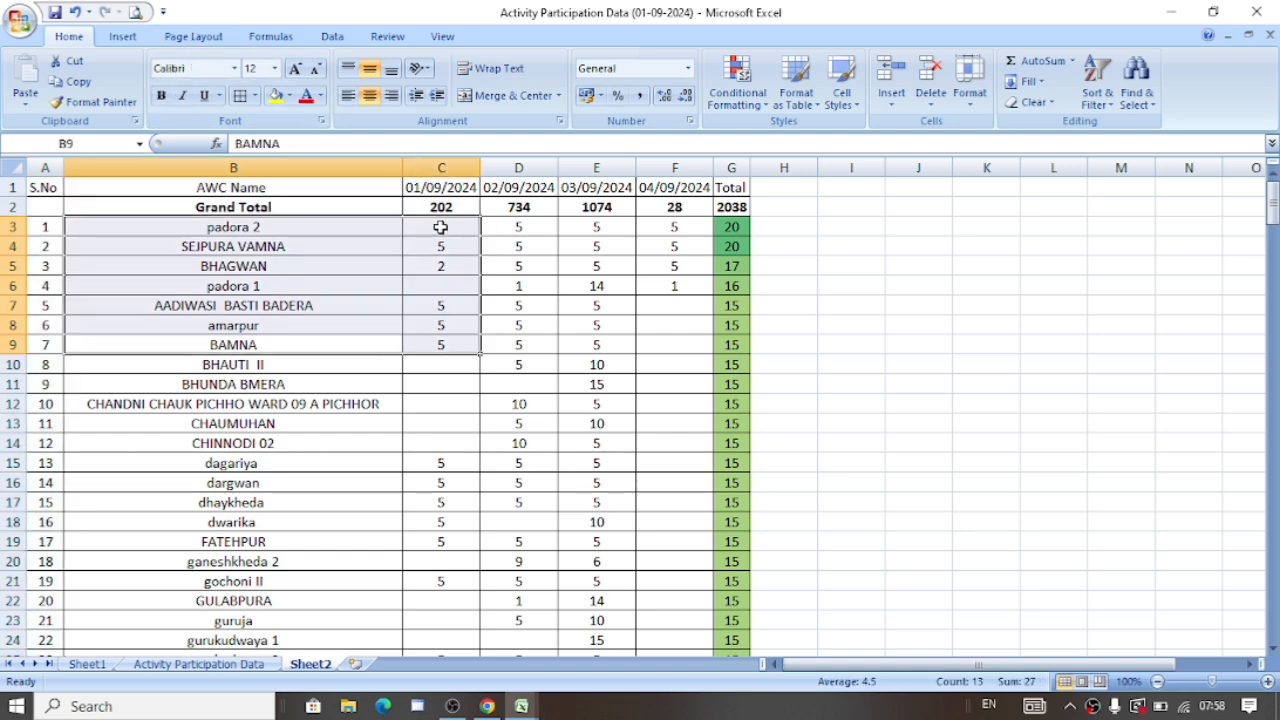
left_click(436, 225)
left_click_drag(402, 167, 388, 167)
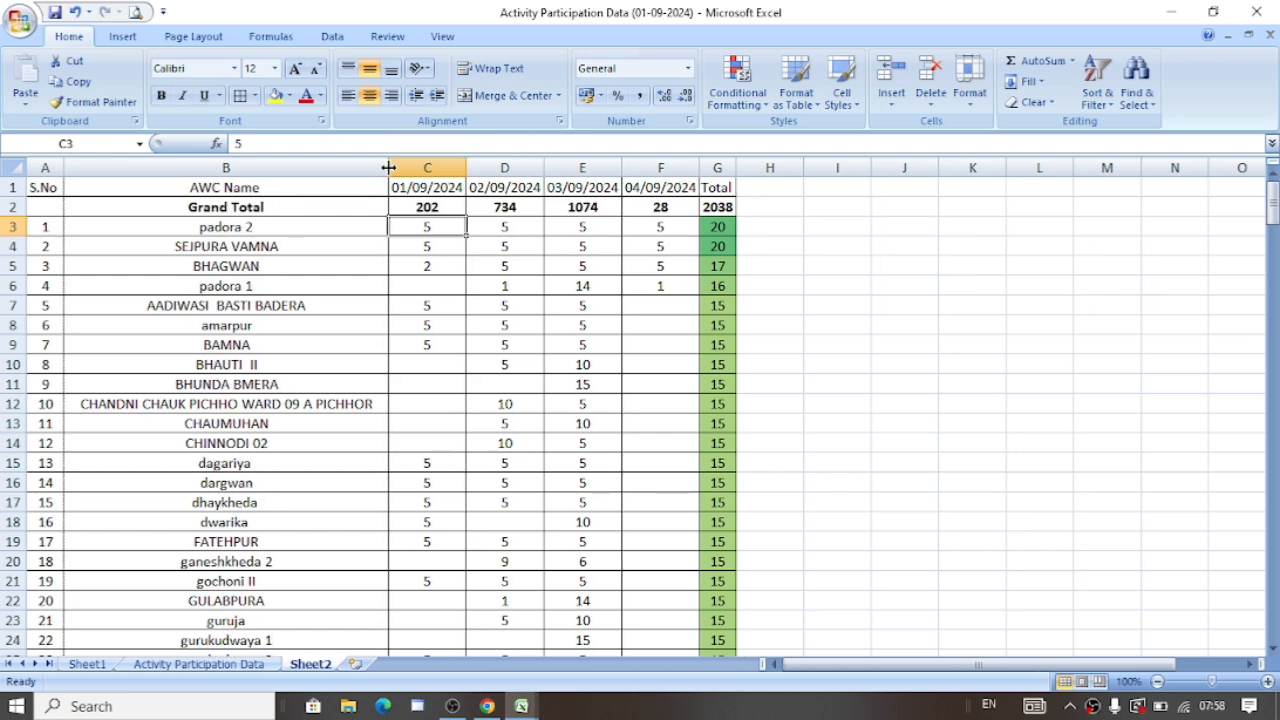
left_click(374, 344)
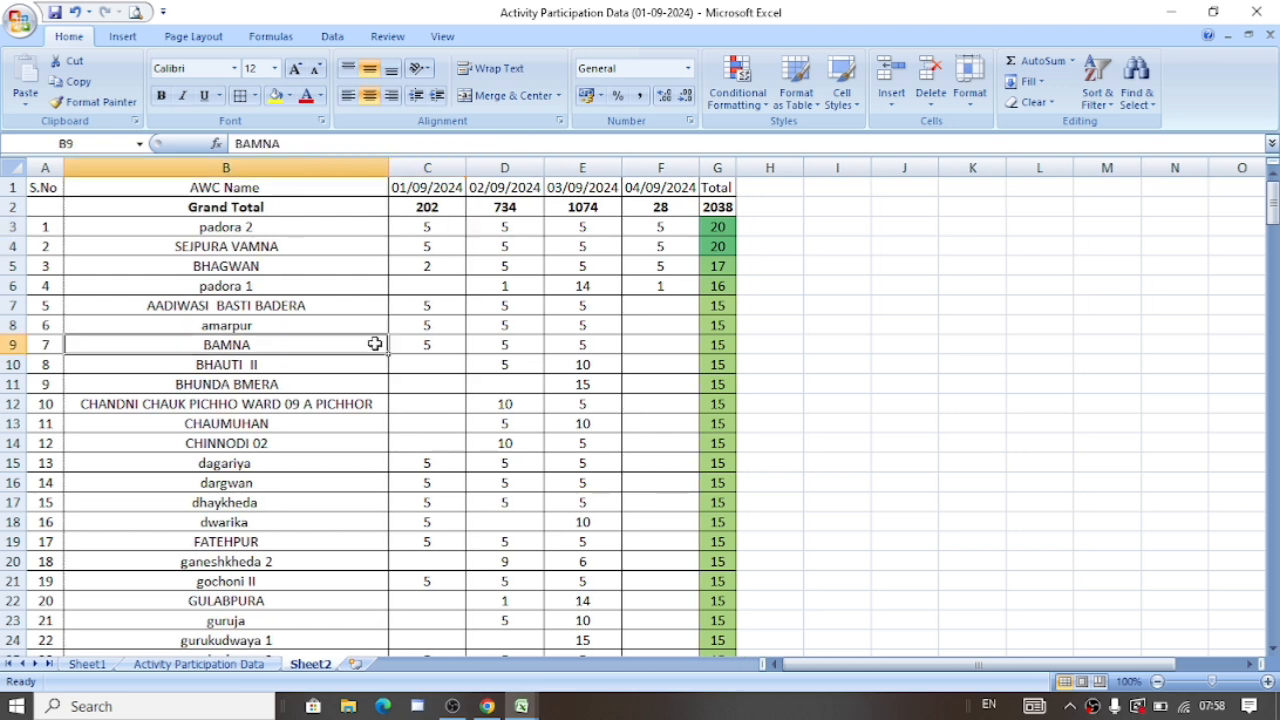
- In print preview, reduce the left and right page margins and the AWC Name column width, and check which page the Total column falls on
left_click(132, 13)
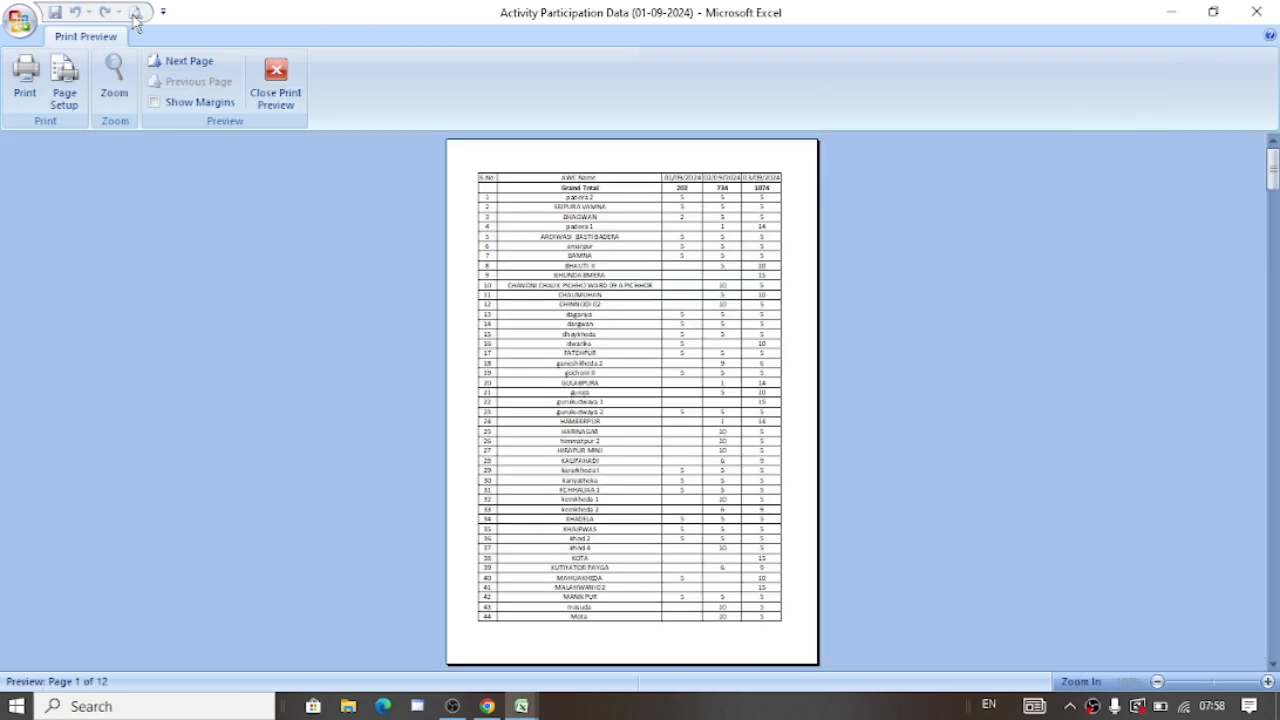
left_click(187, 106)
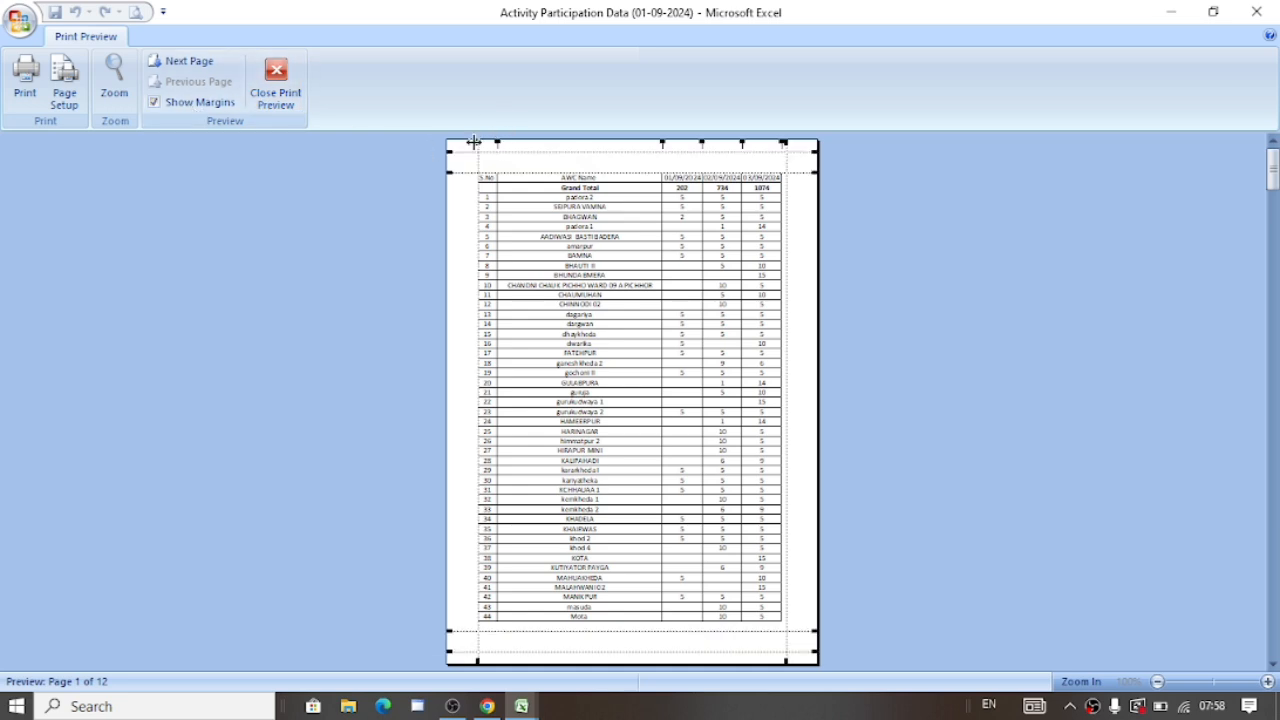
left_click_drag(477, 143, 449, 143)
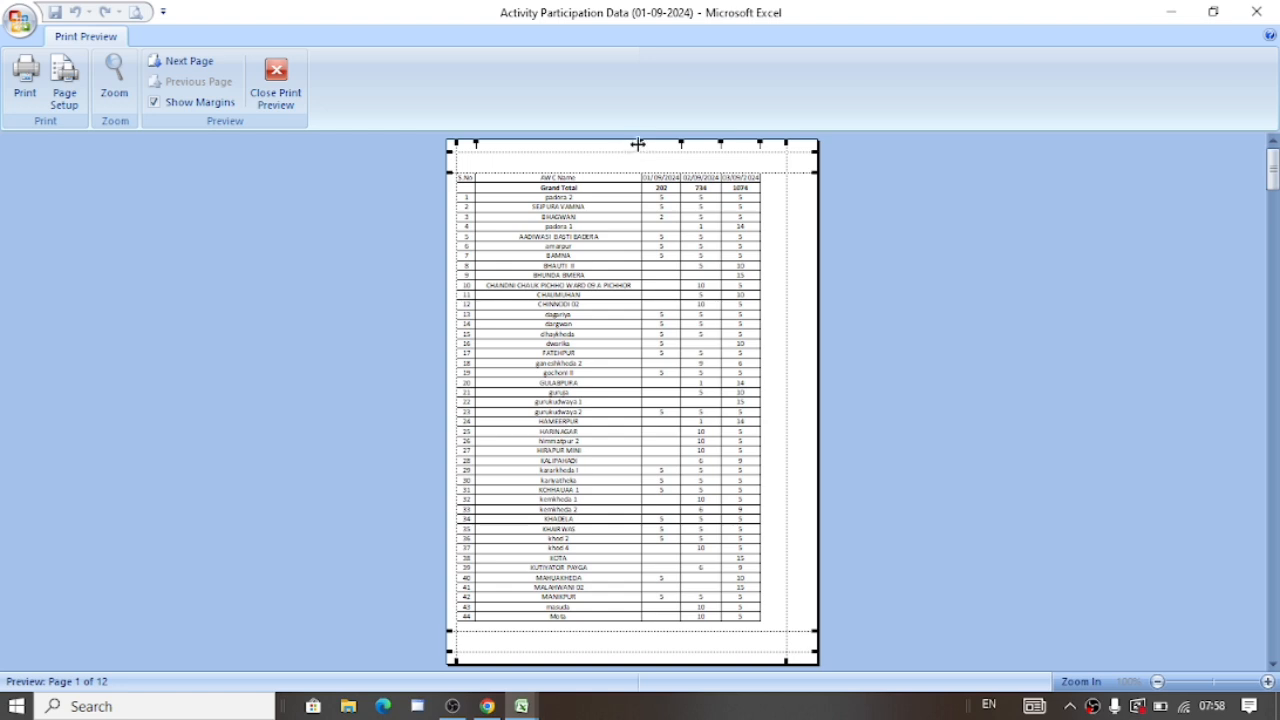
left_click_drag(640, 143, 626, 144)
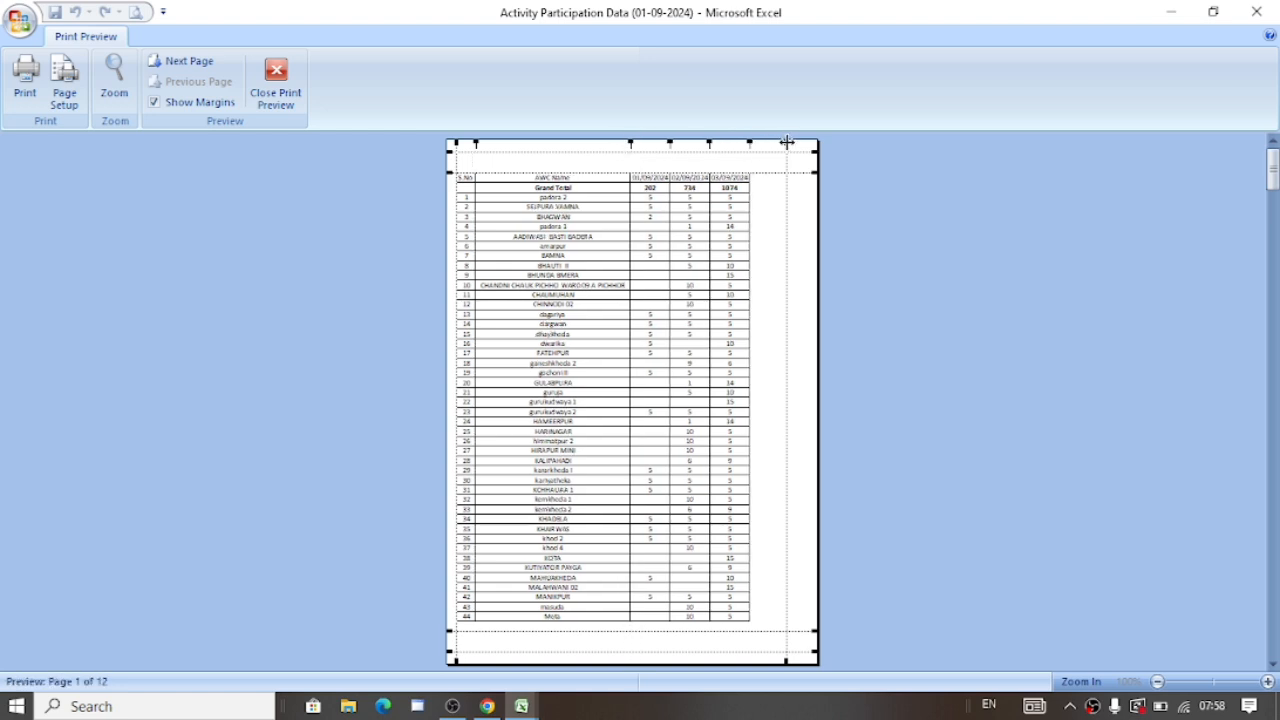
left_click_drag(787, 142, 806, 144)
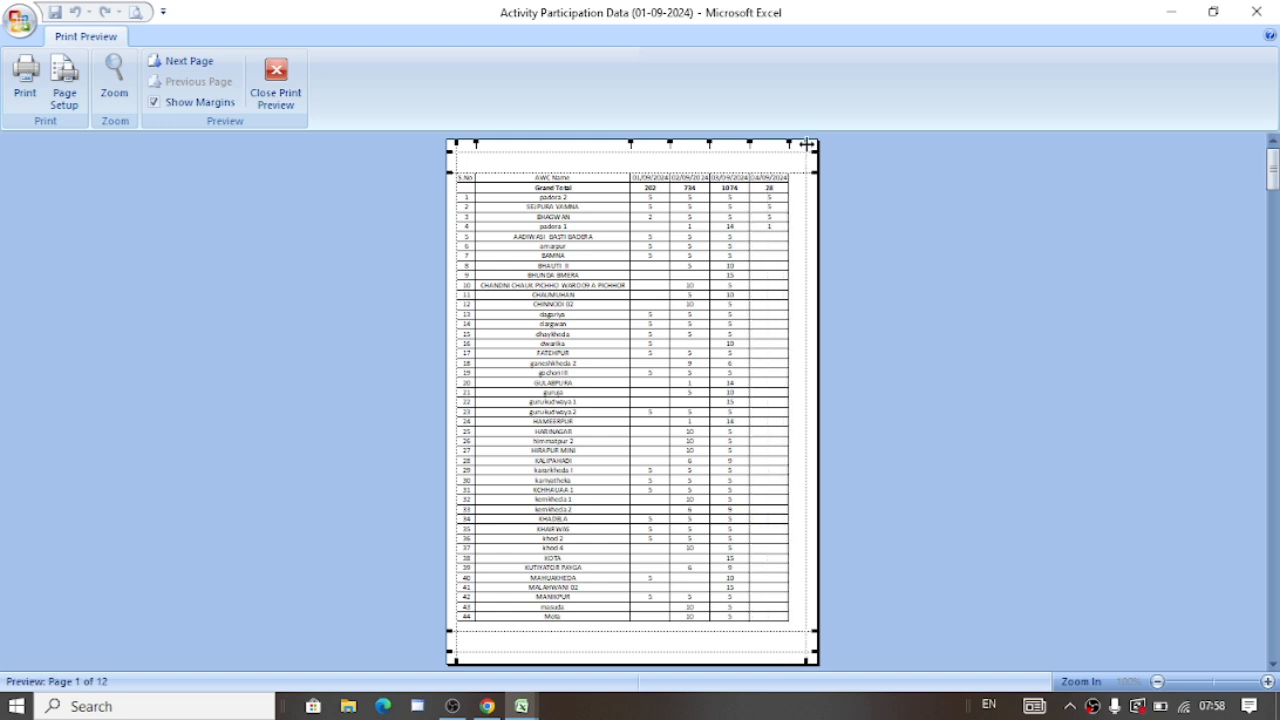
left_click(656, 356)
left_click(656, 356)
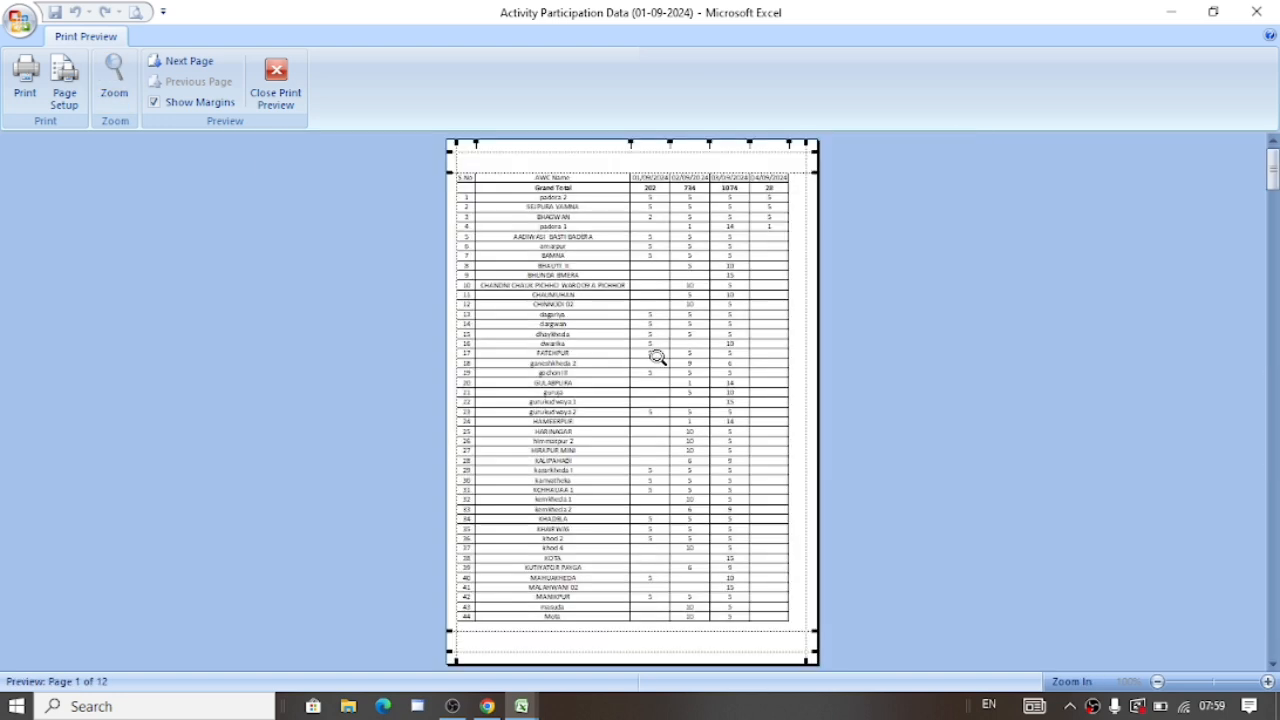
left_click(1272, 207)
left_click_drag(1272, 207, 1275, 428)
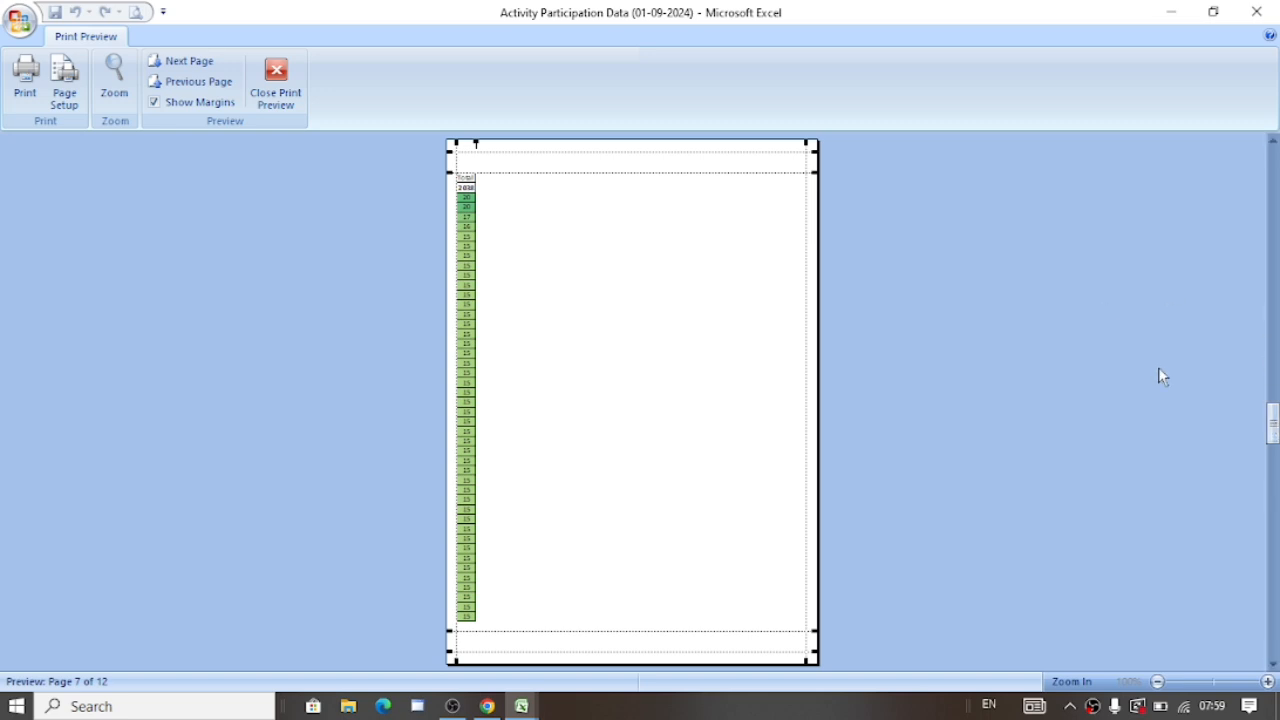
left_click_drag(1273, 432, 1273, 169)
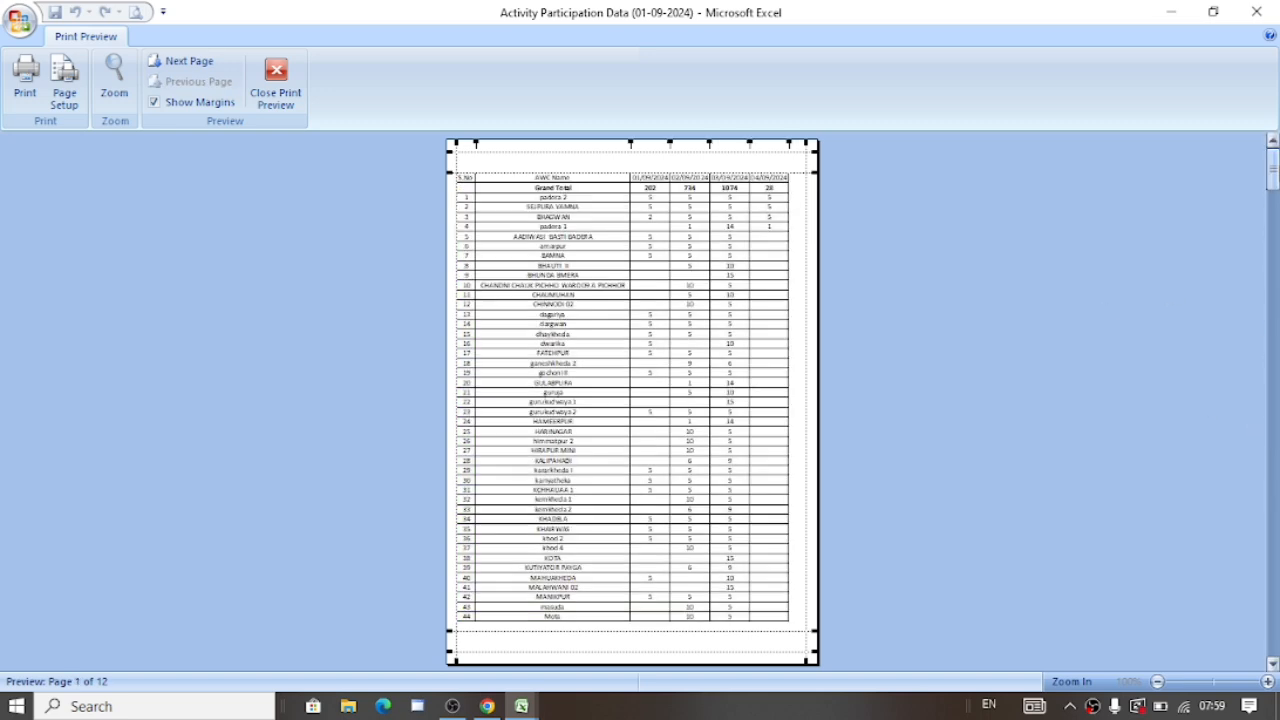
left_click(278, 84)
left_click(553, 322)
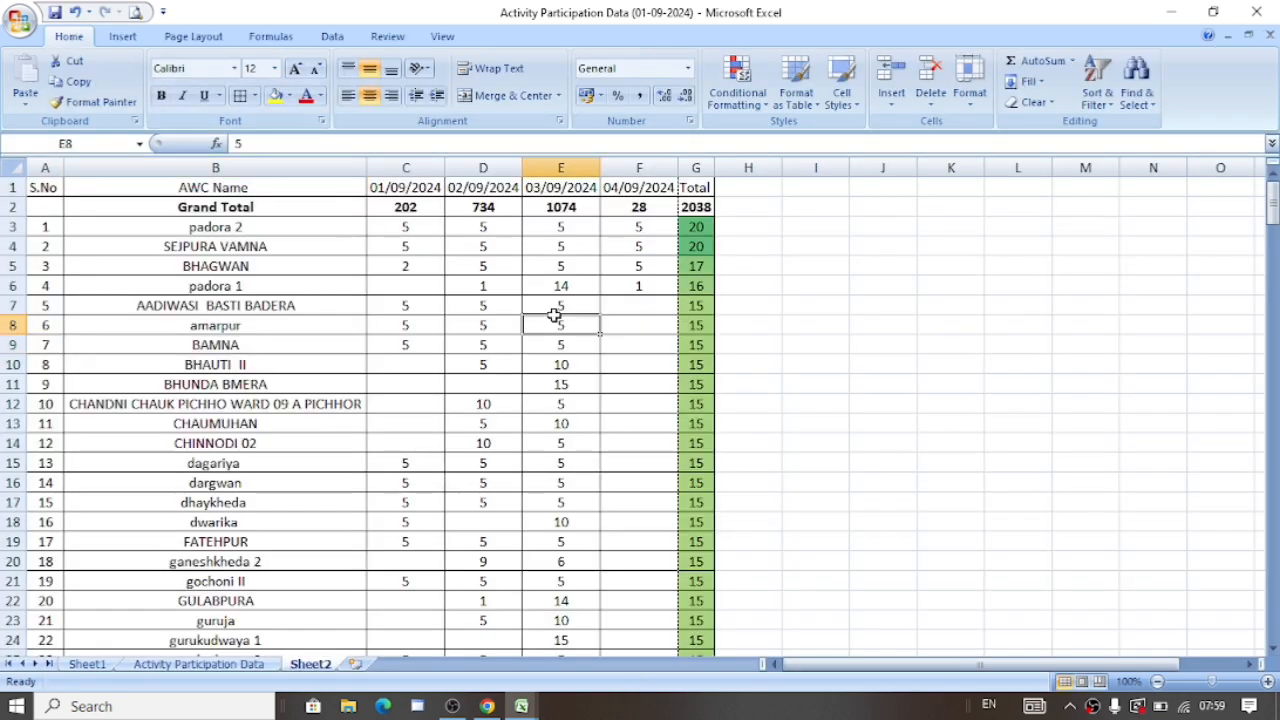
- Wrap the text in the AWC Name column and narrow it so the Total column fits on the page, checking the print preview
left_click(265, 168)
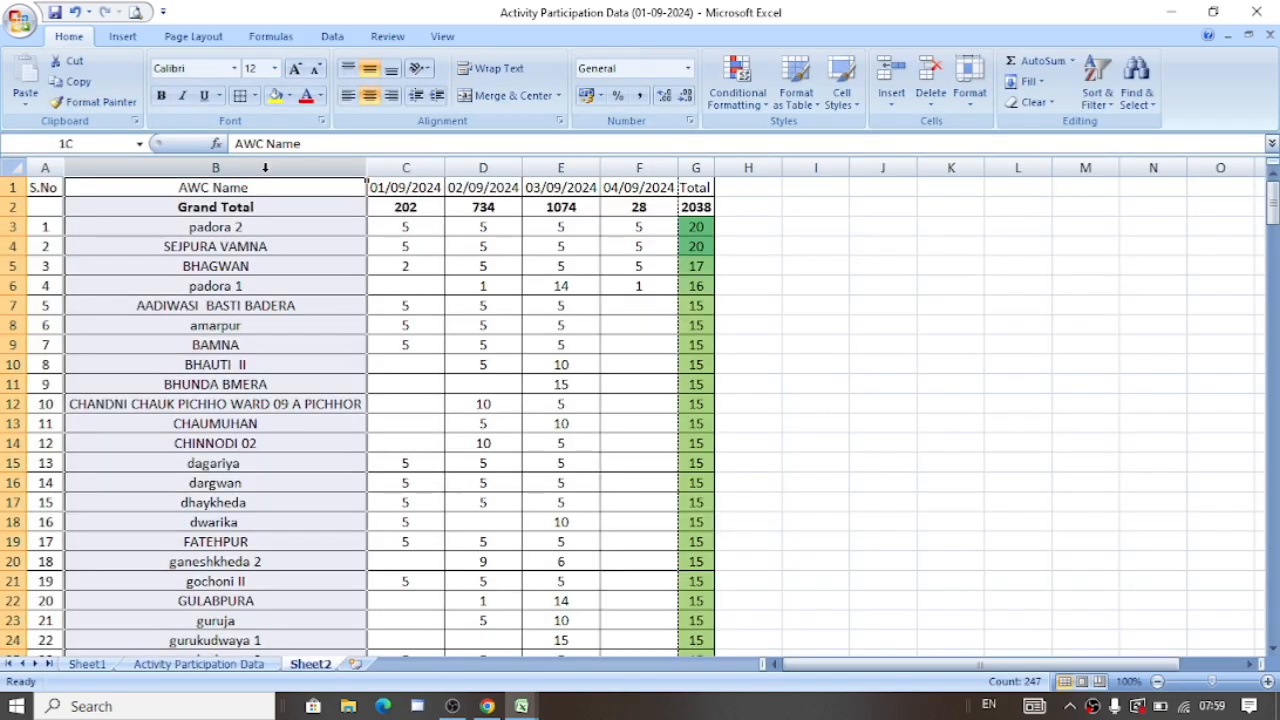
left_click(493, 68)
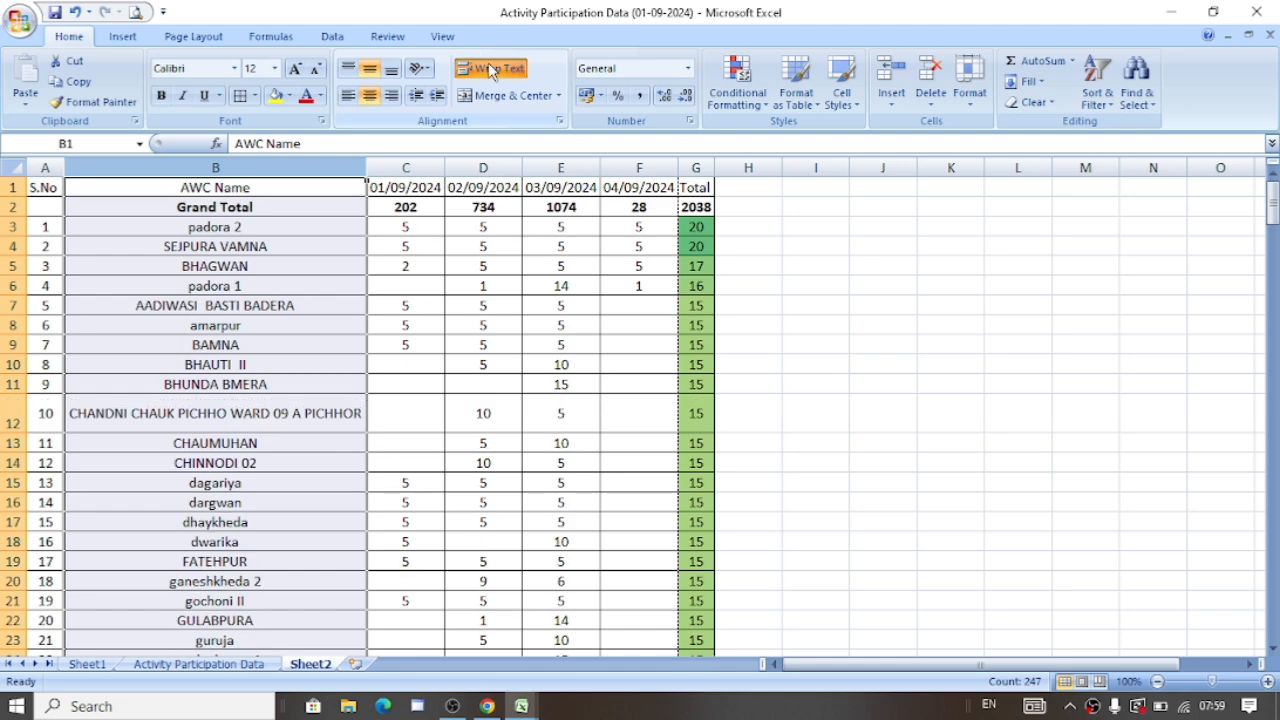
left_click(449, 263)
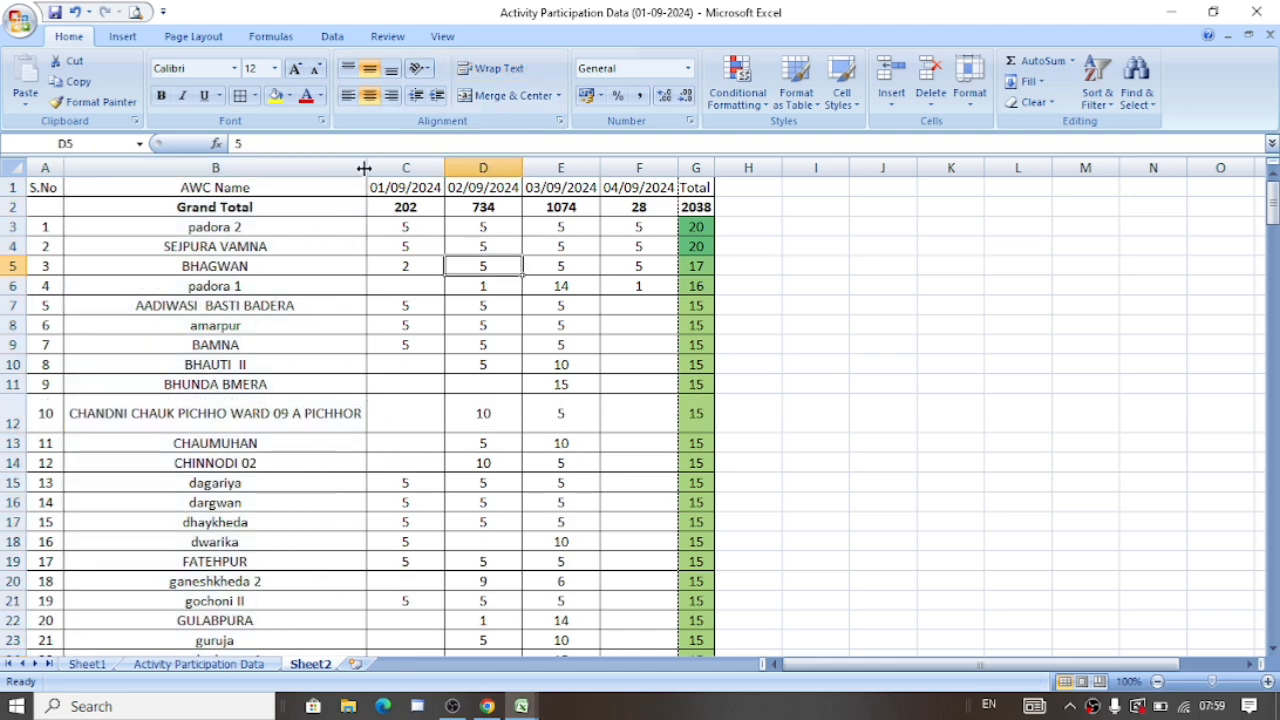
left_click_drag(363, 167, 316, 161)
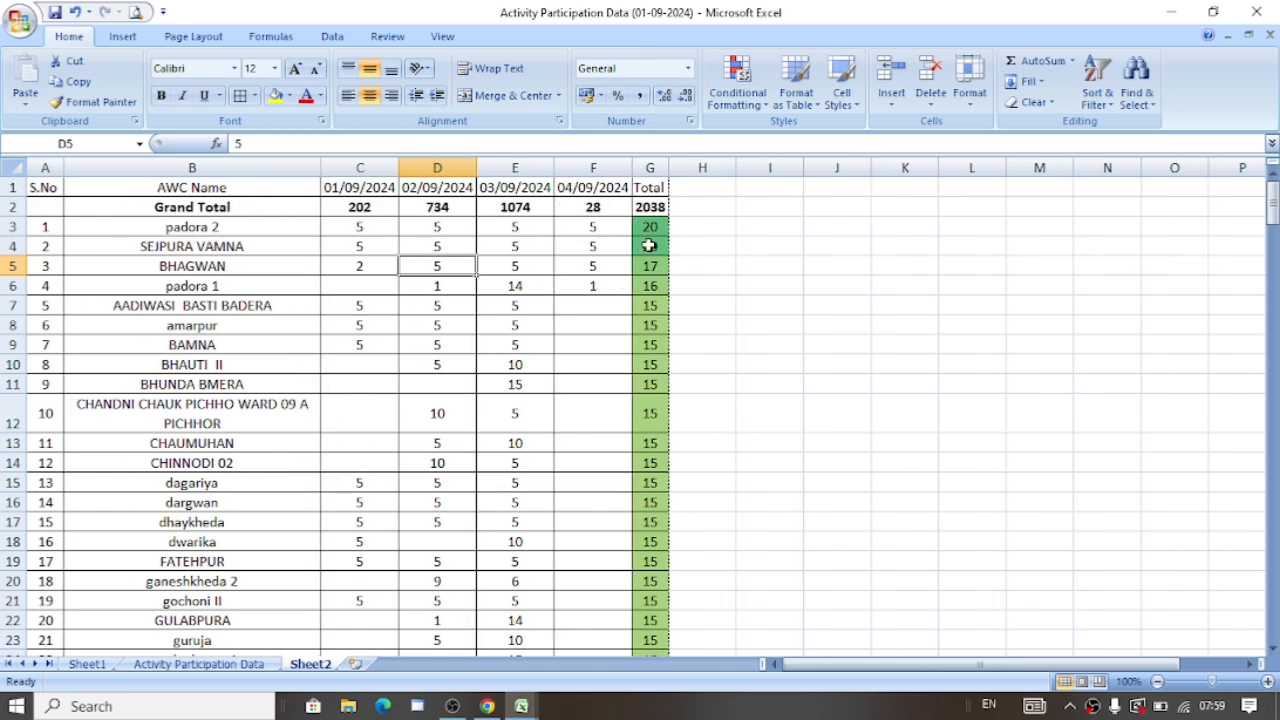
left_click(135, 11)
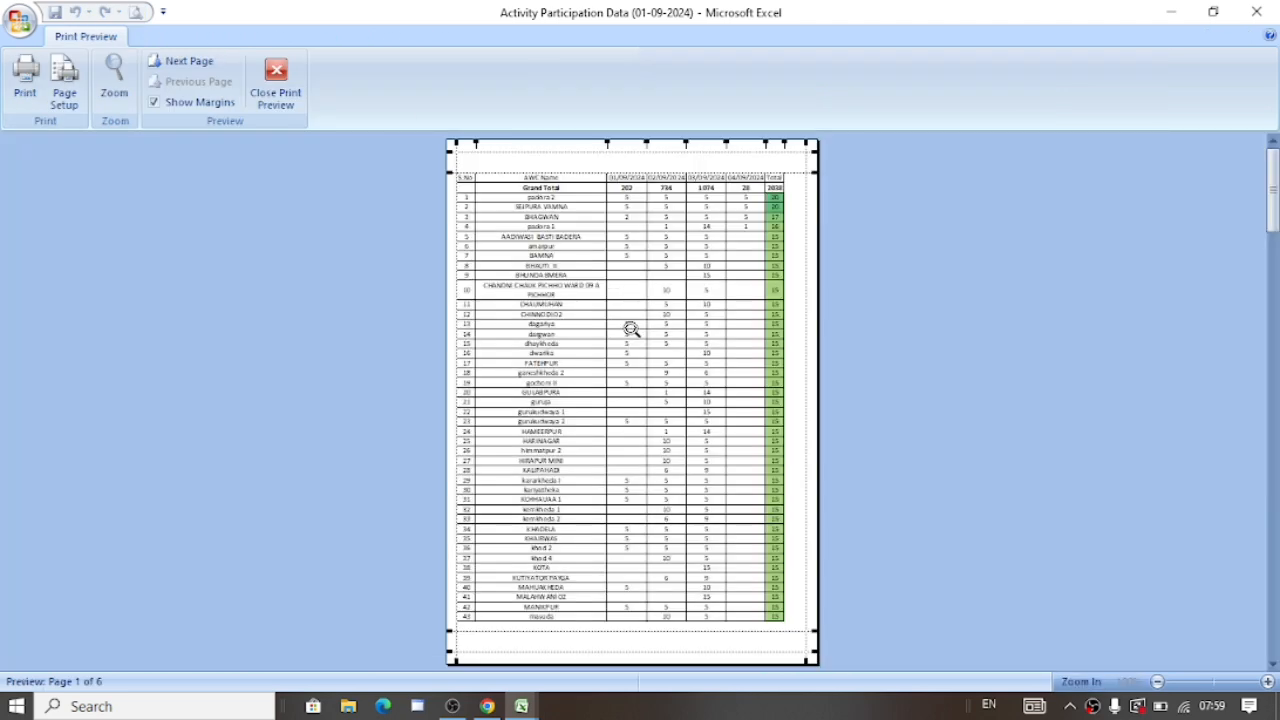
left_click(631, 331)
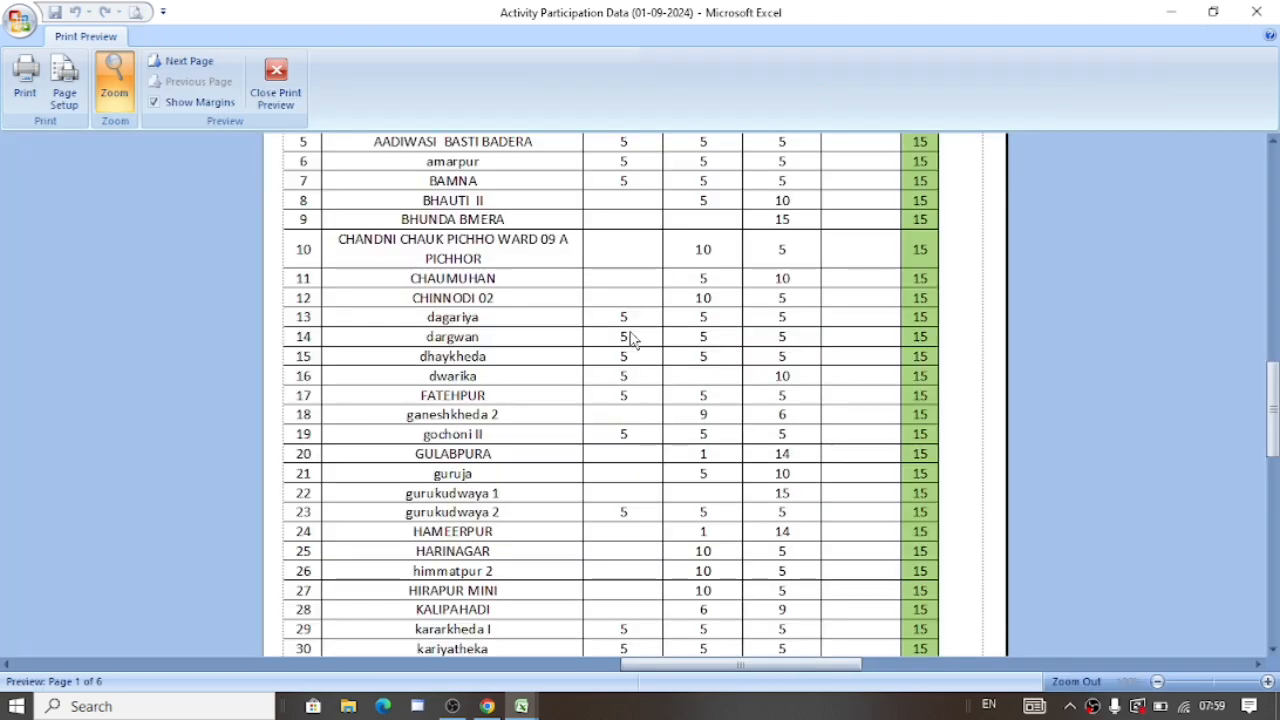
left_click(631, 331)
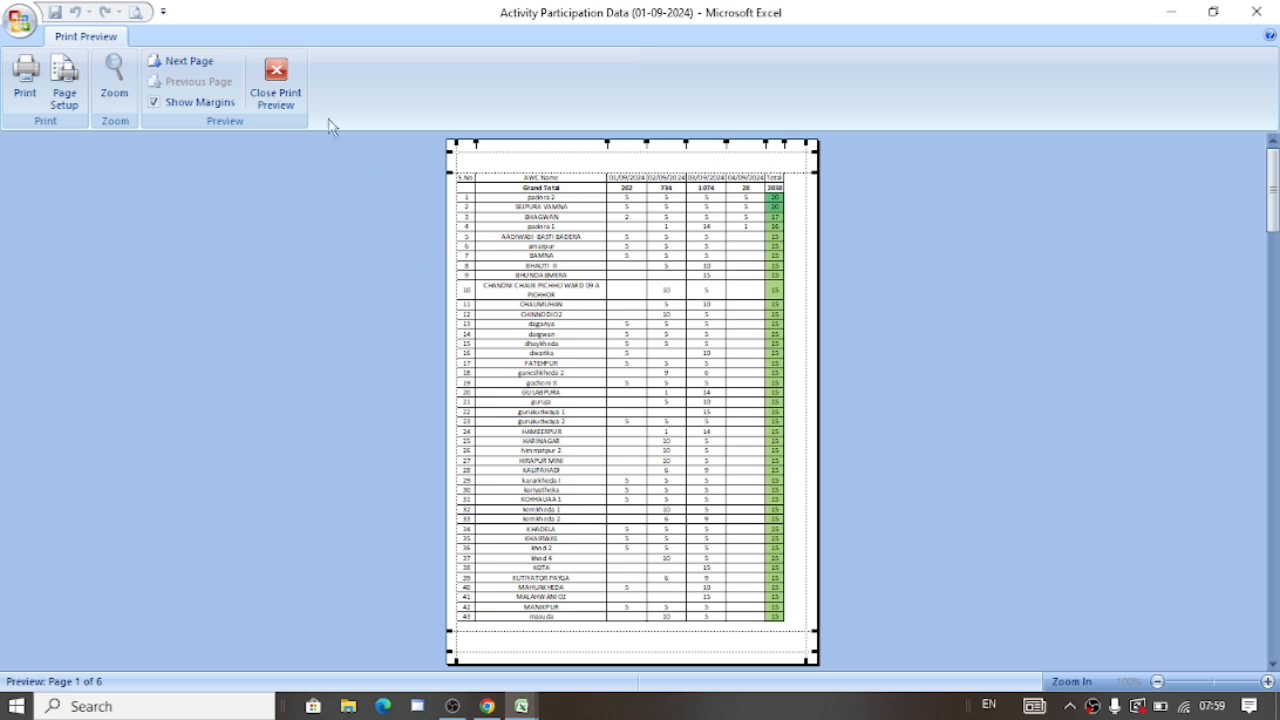
left_click(281, 88)
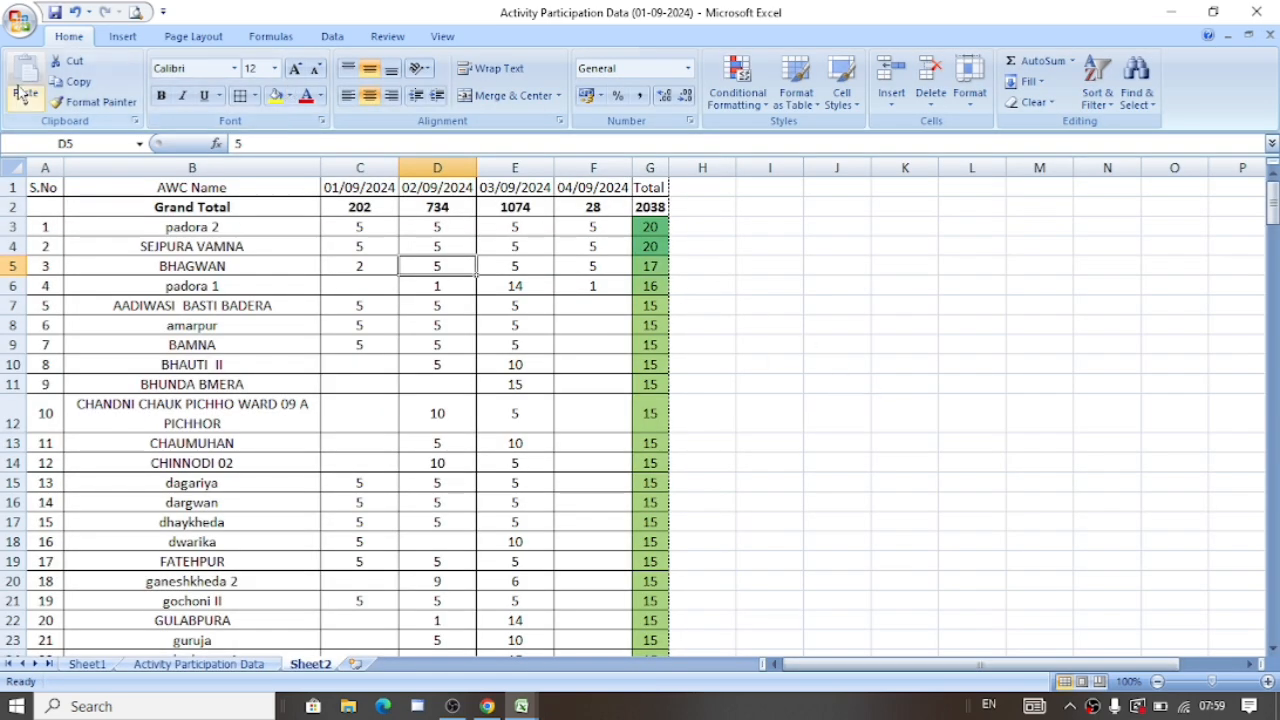
- Print the active sheet with Microsoft Print to PDF, saving it in the Poshan Mah folder as "Poshan Mah_01-04 Entry"
left_click(15, 22)
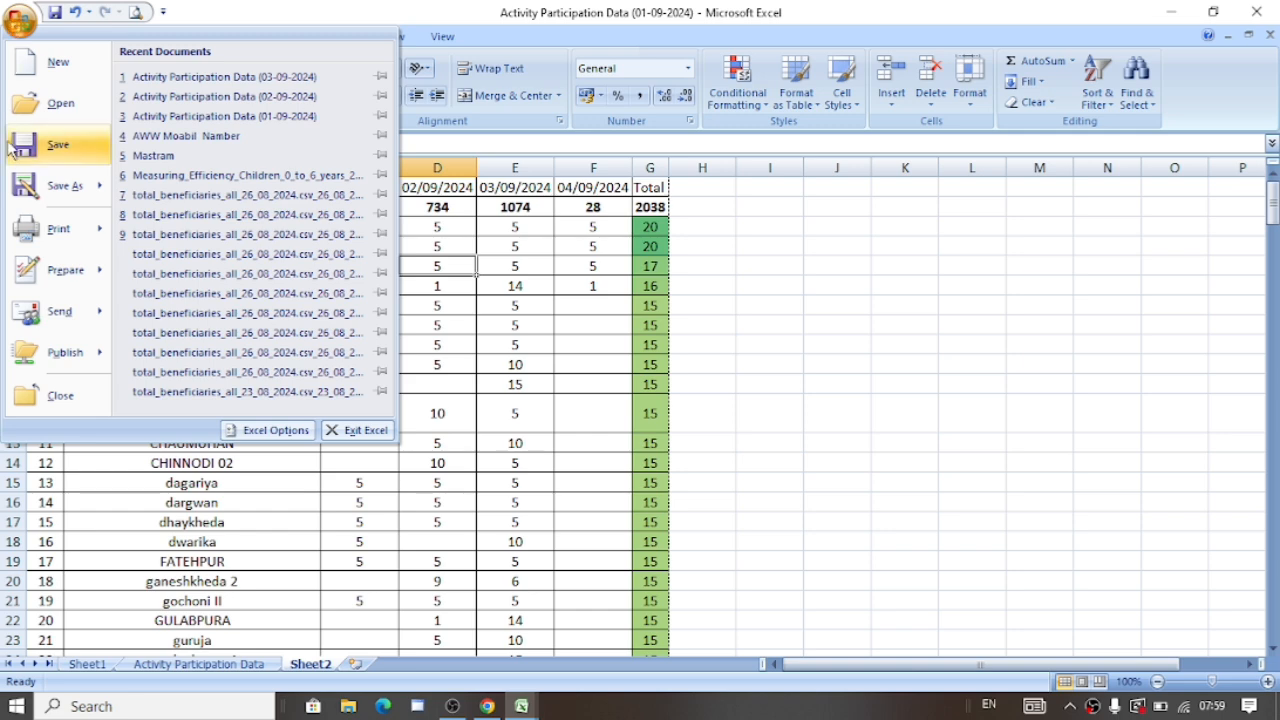
left_click(35, 230)
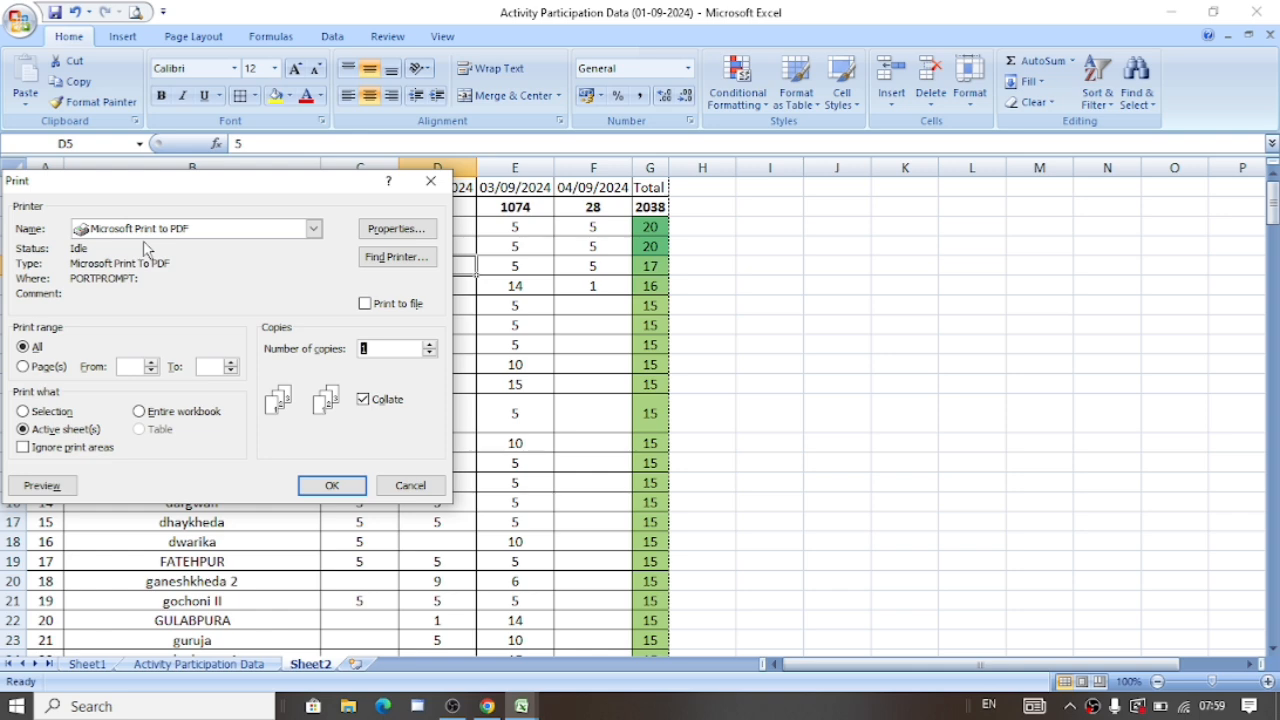
left_click(338, 487)
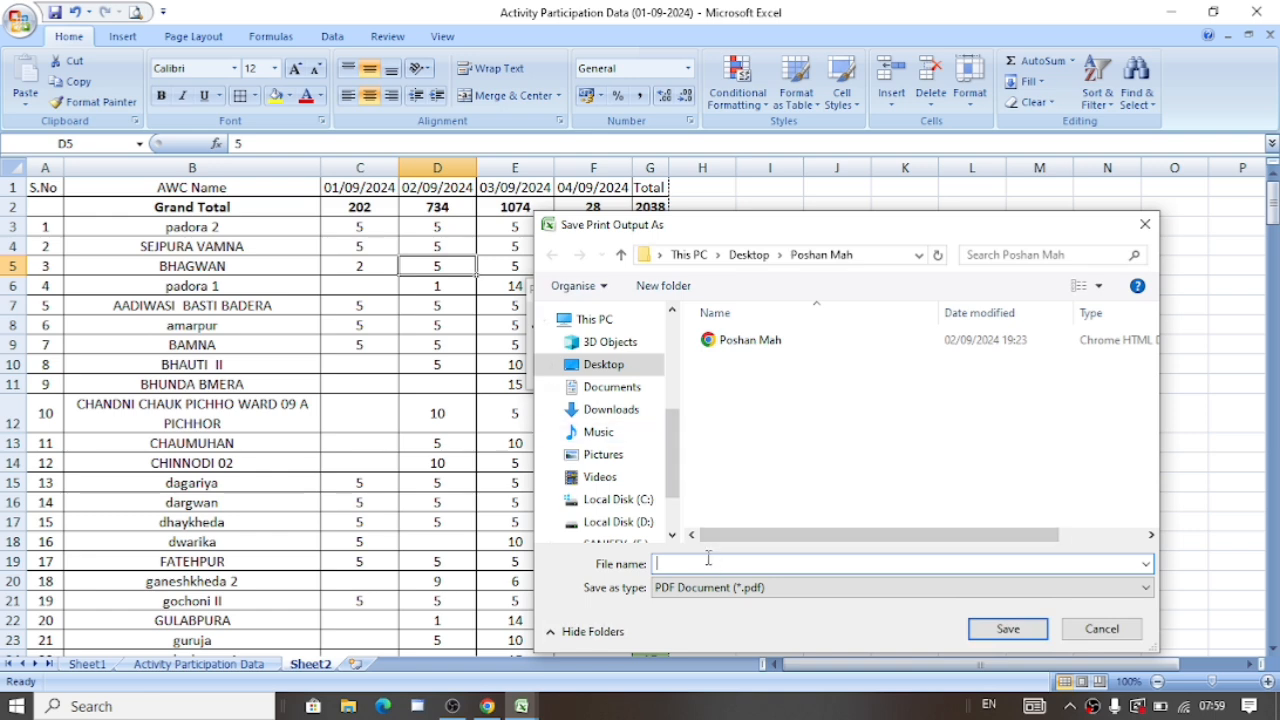
left_click(752, 342)
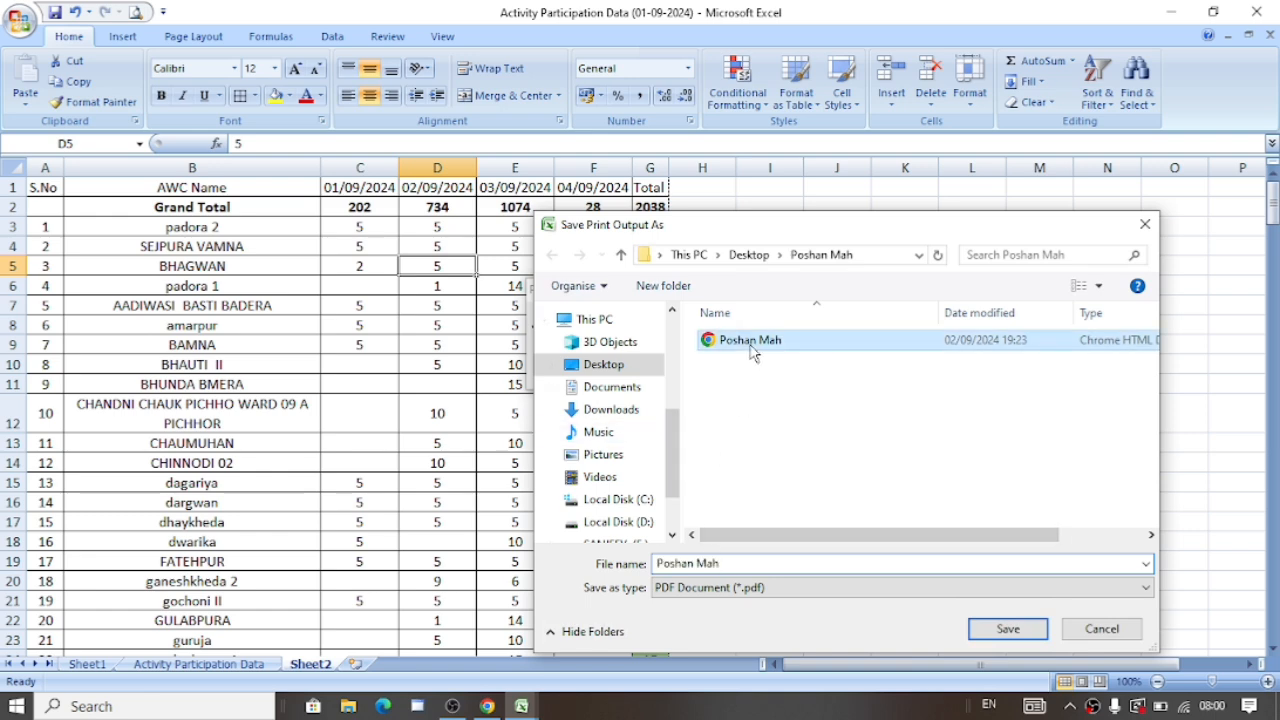
left_click(740, 566)
double_click(740, 566)
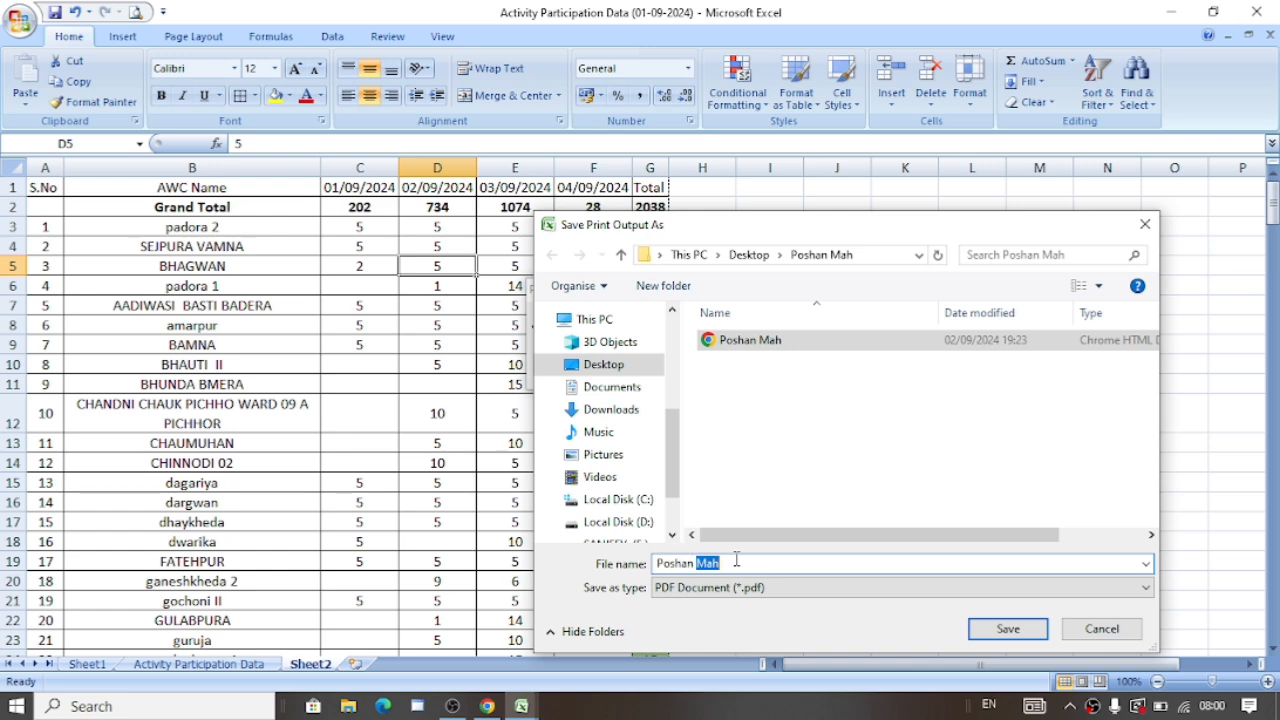
left_click(740, 566)
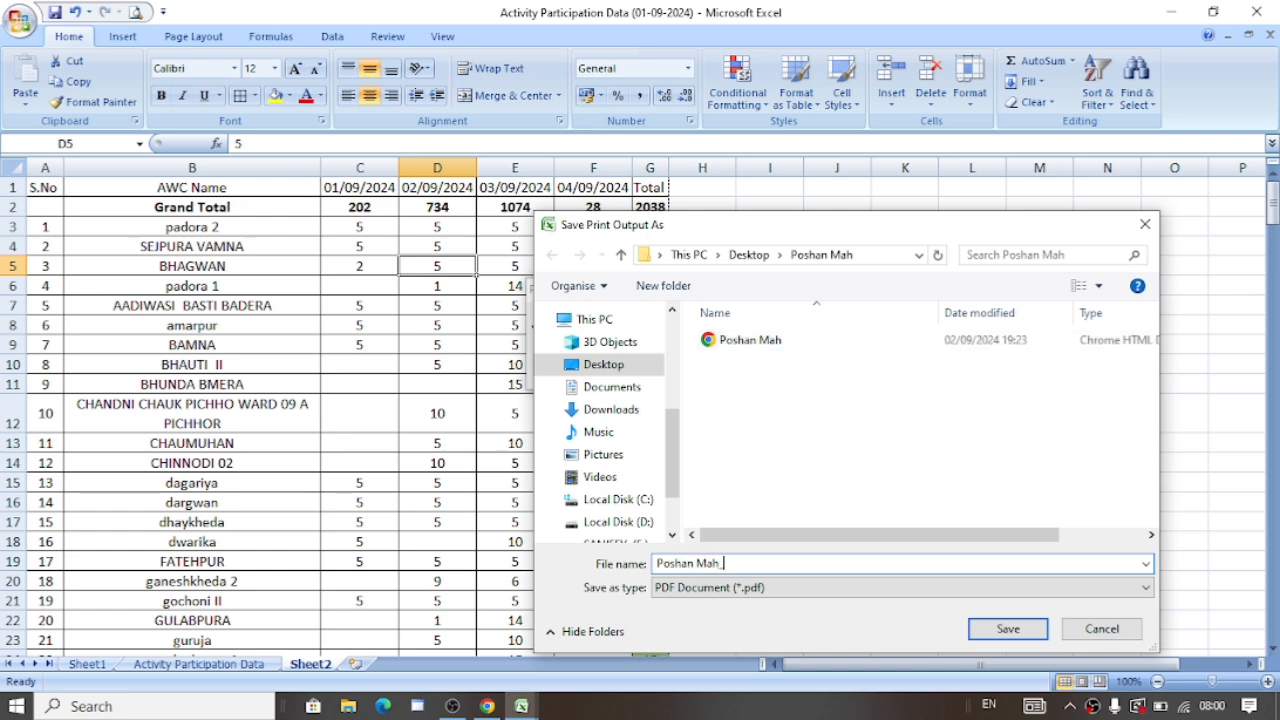
type("_01-04")
type("Entry")
left_click(1008, 630)
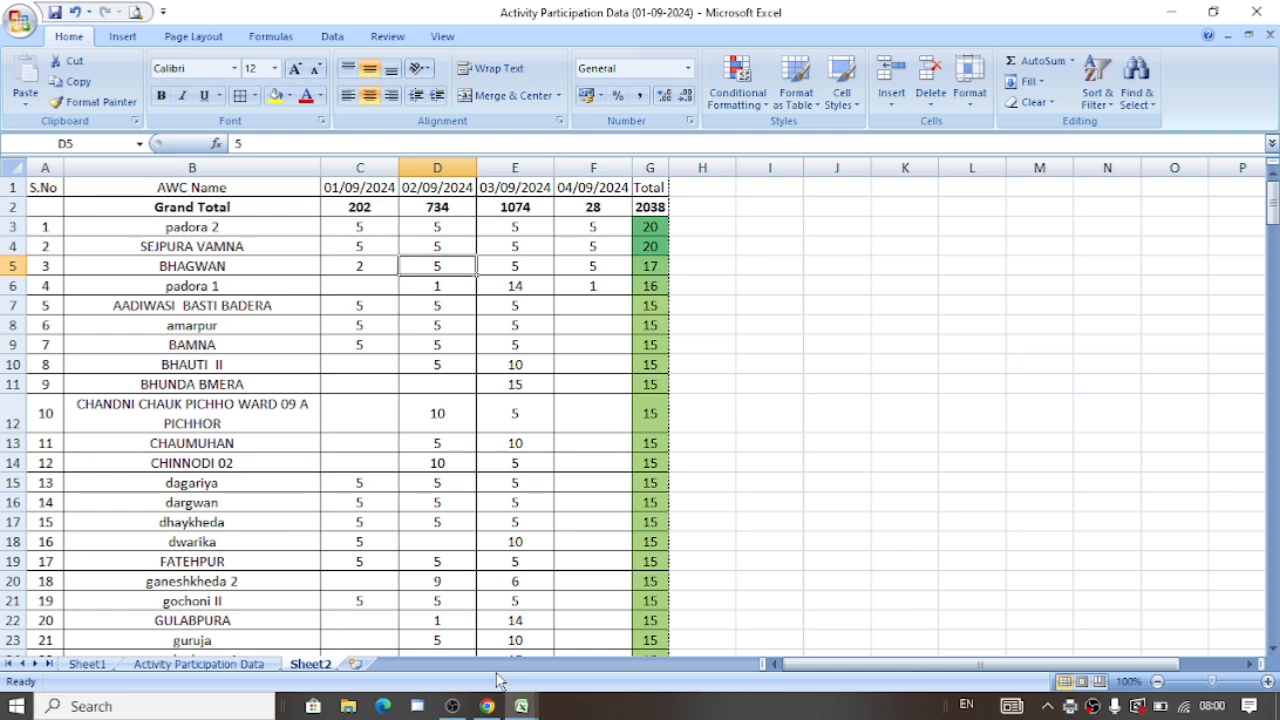
left_click(815, 478)
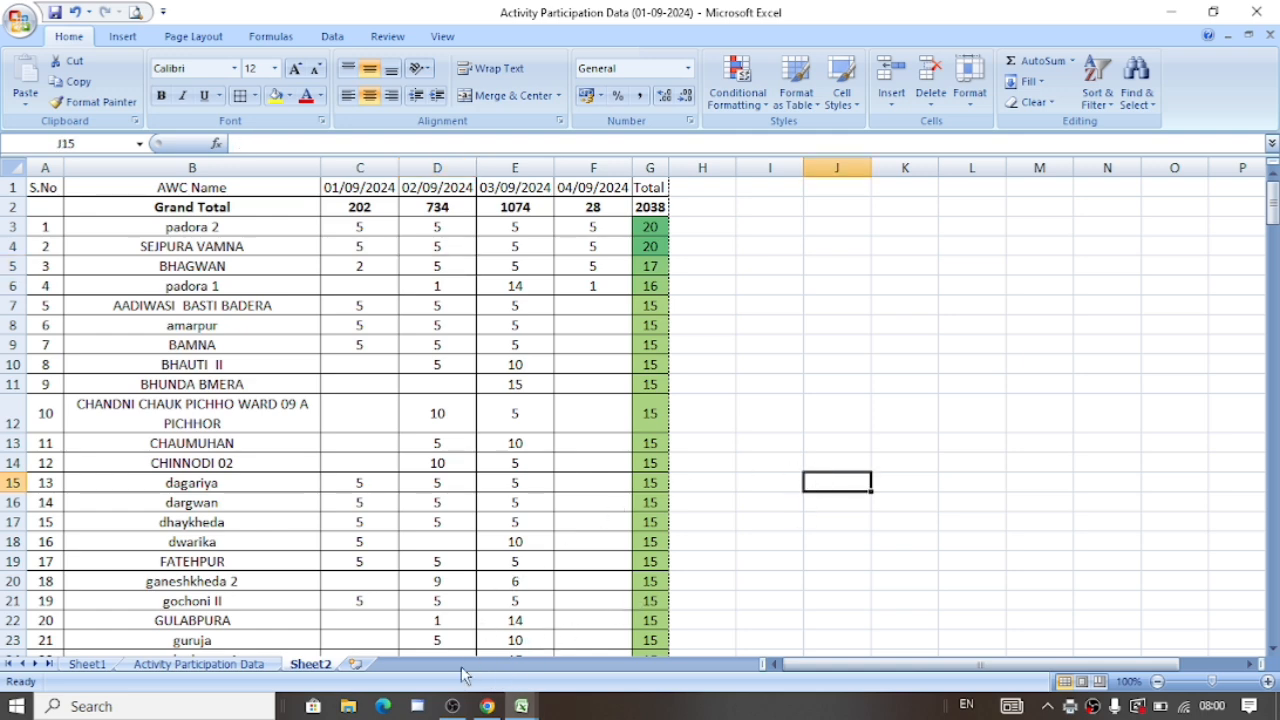
- Switch to File Explorer, open "Poshan Mah_01-04 Entry" from the desktop's Poshan Mah folder, and fit the PDF view to the page width
left_click(346, 707)
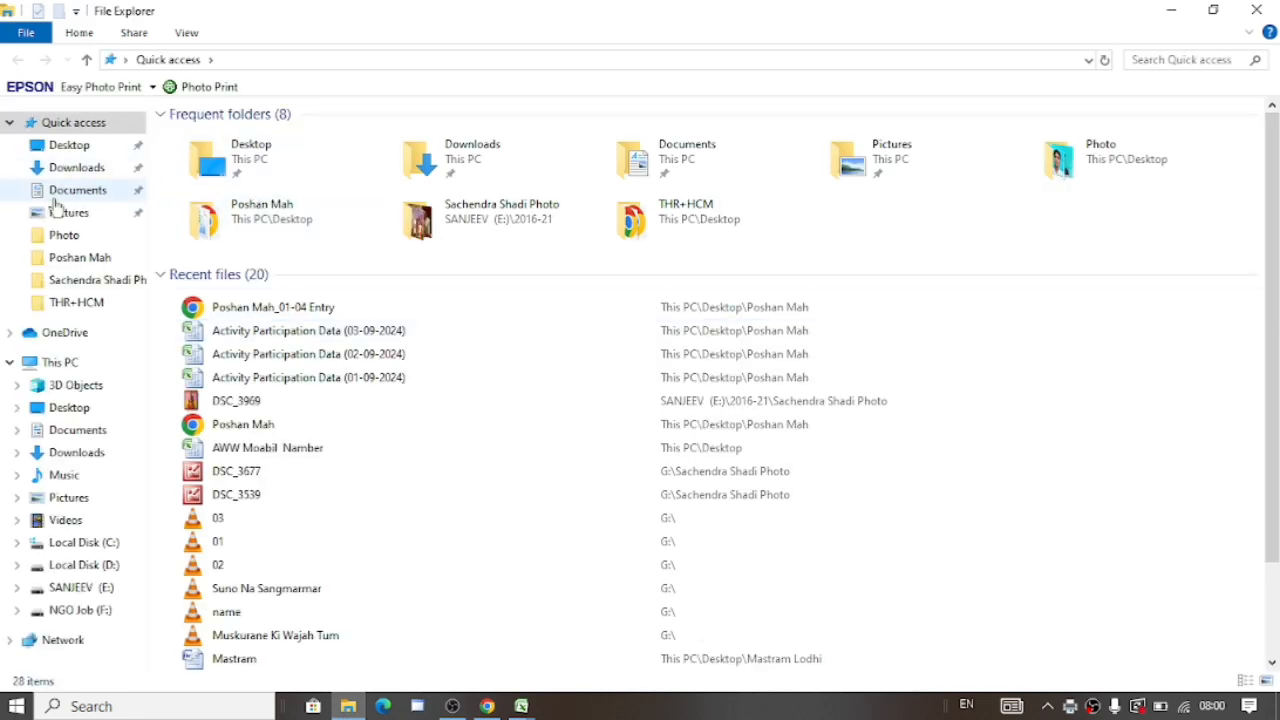
left_click(66, 146)
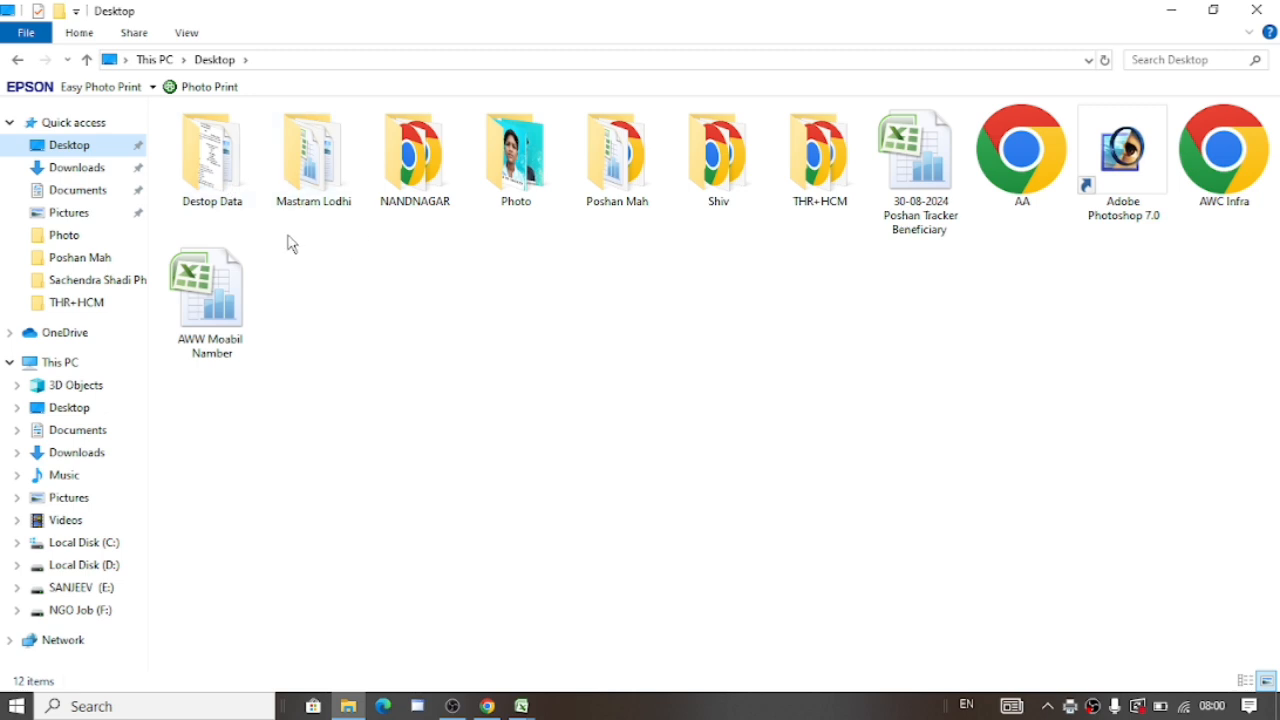
double_click(617, 165)
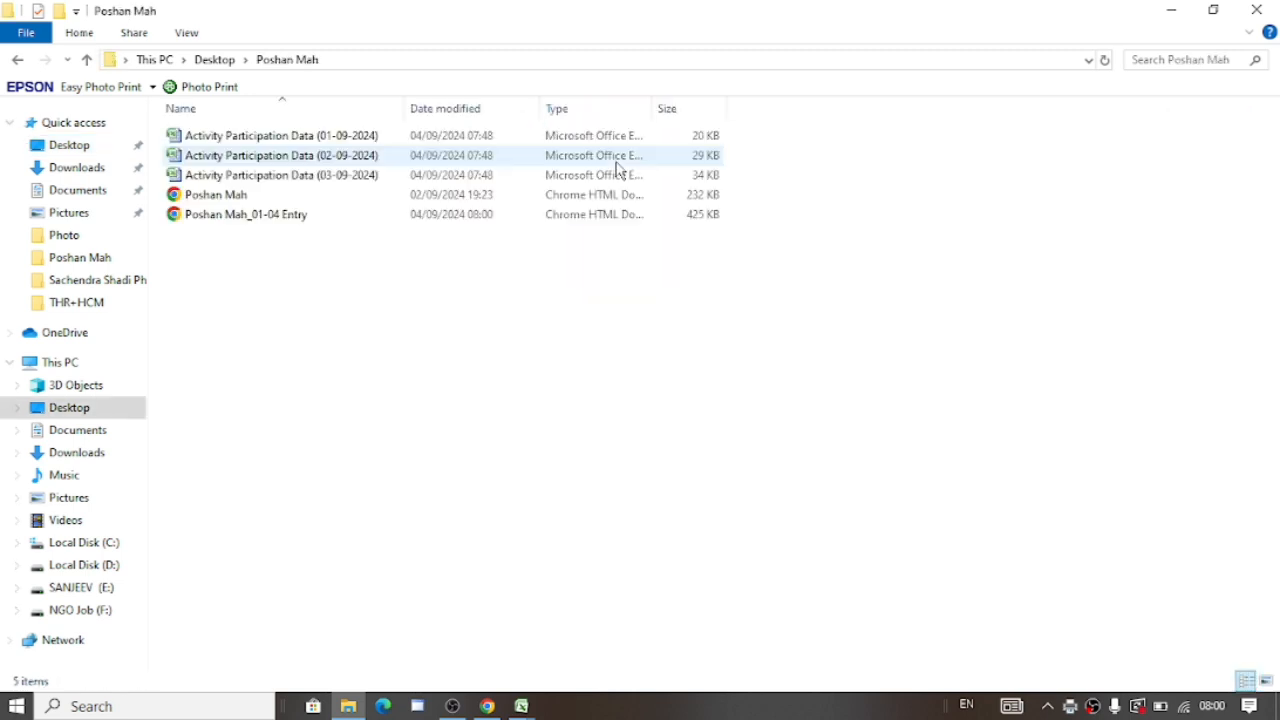
double_click(262, 220)
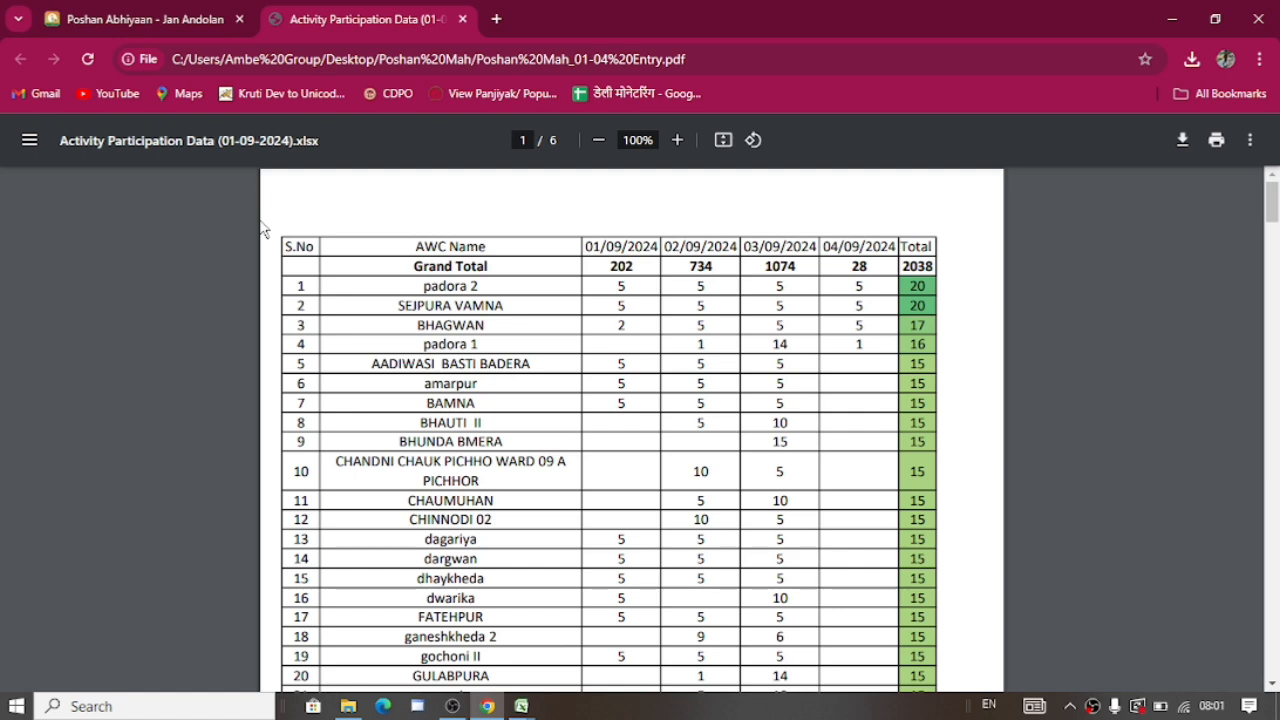
left_click(723, 140)
left_click(723, 140)
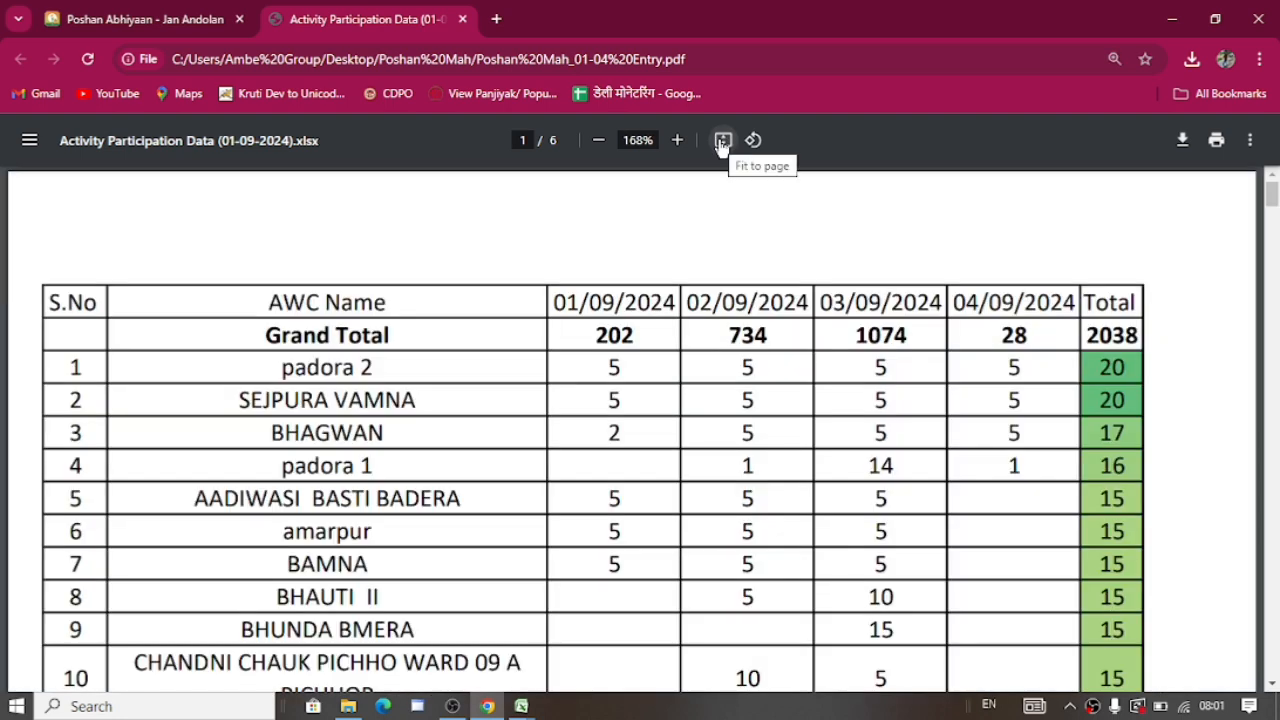